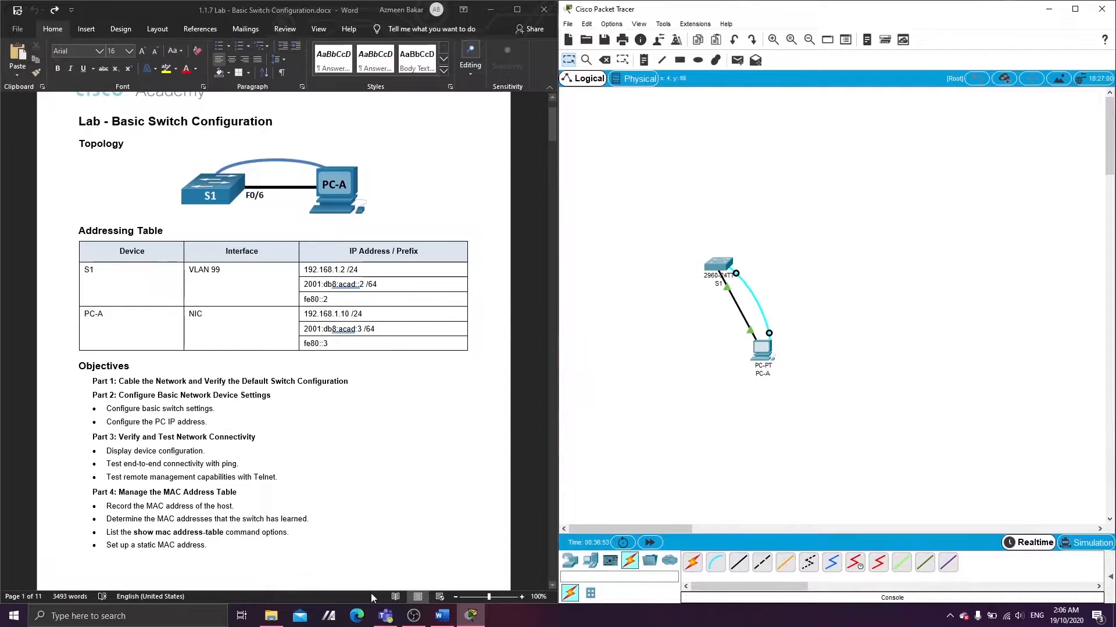
pyautogui.scroll(-3, 206, 340)
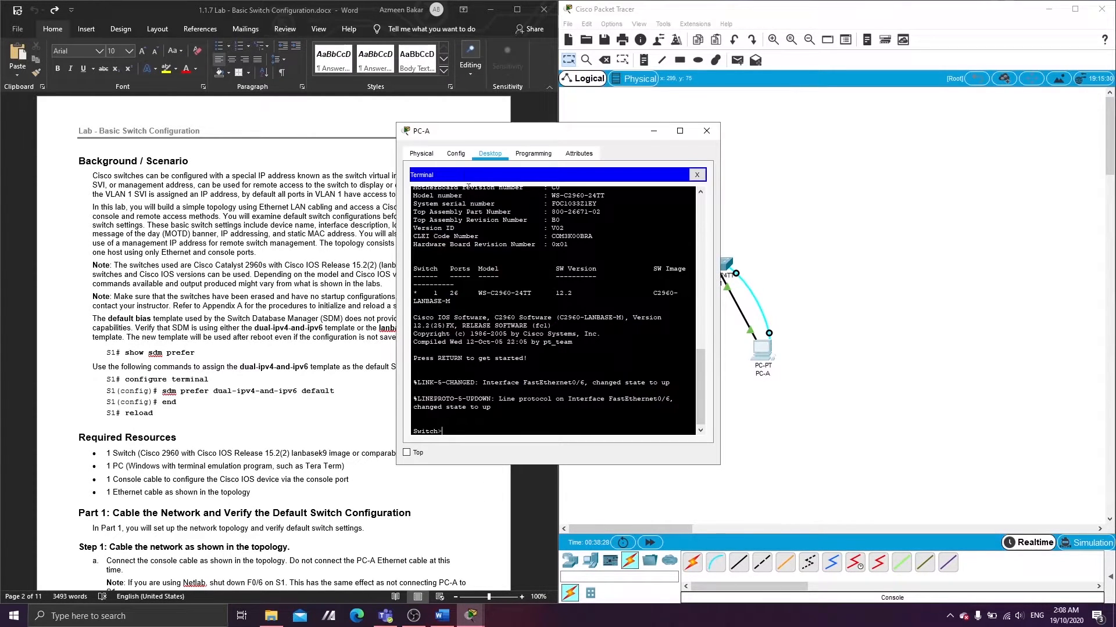
# Step: Move PC-A's terminal beside the lab document and select its SDM template commands
pyautogui.moveTo(452, 131); pyautogui.dragTo(639, 172)
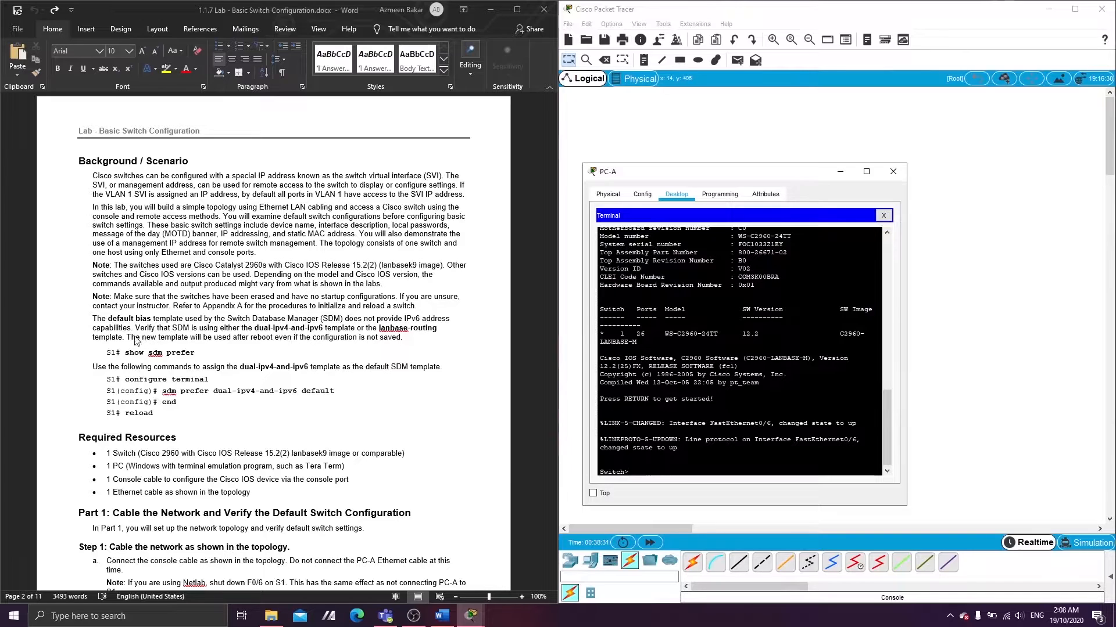
pyautogui.click(178, 355)
pyautogui.moveTo(125, 352); pyautogui.dragTo(158, 414)
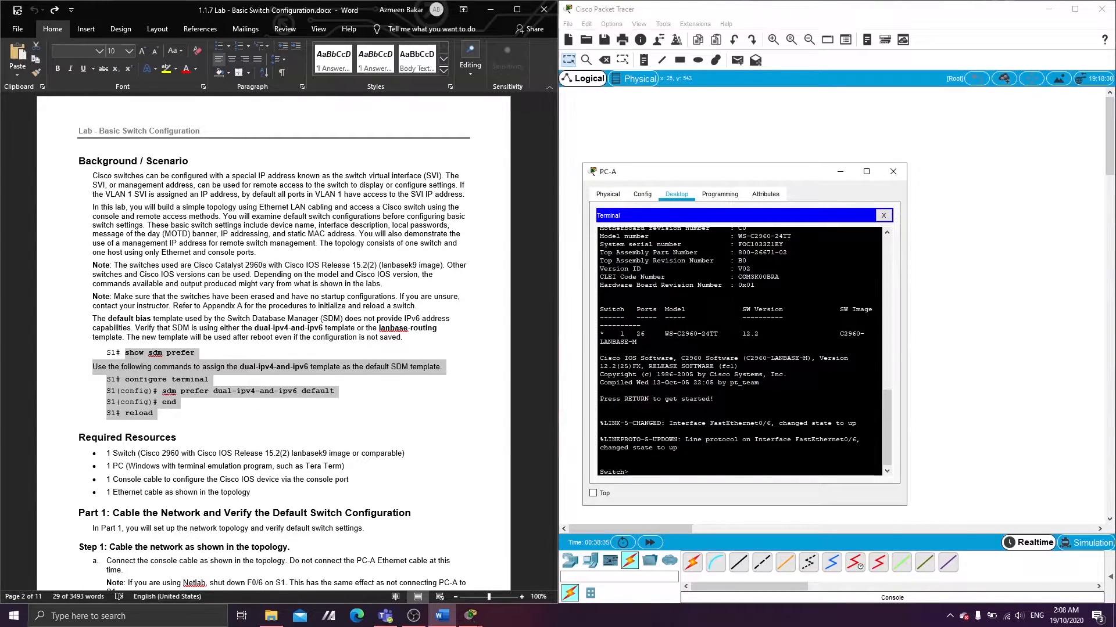
pyautogui.click(600, 464)
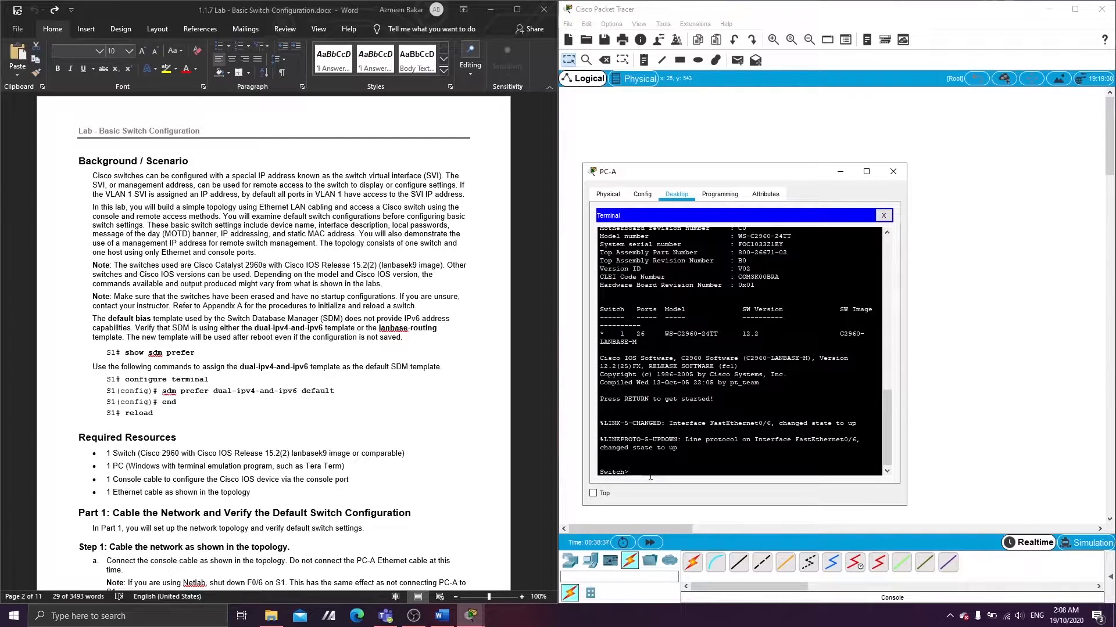
# Step: Enter privileged mode with enable and run show sdm prefer, widening the terminal
pyautogui.write('show sdm prefer')
pyautogui.write('enable')
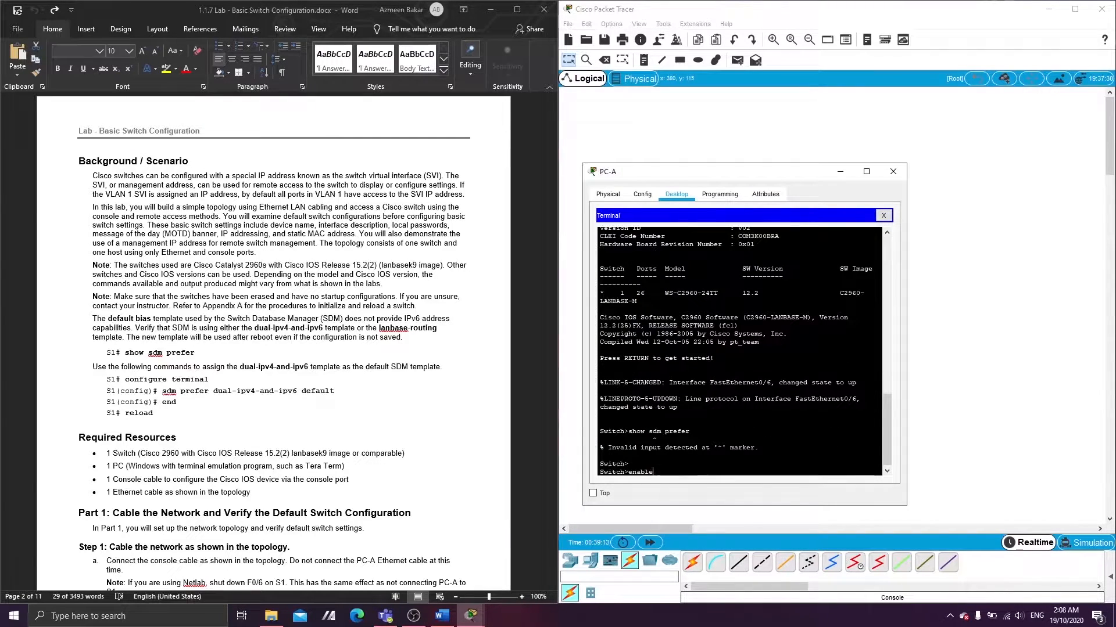
pyautogui.press('Return')
pyautogui.write('show sdm prefer')
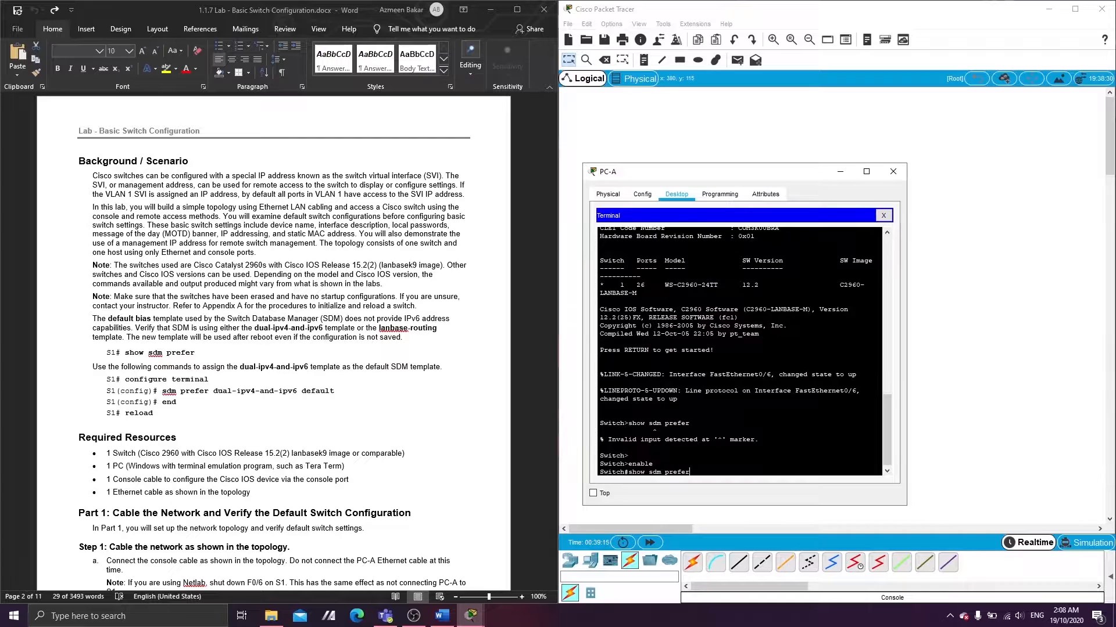
pyautogui.press('Return')
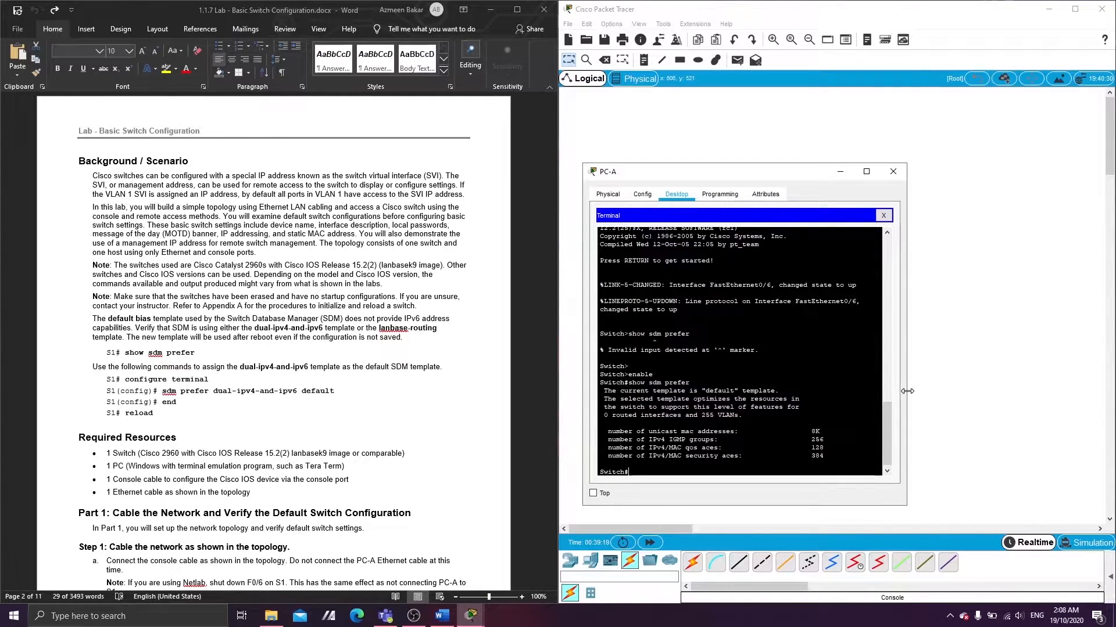
pyautogui.moveTo(907, 391); pyautogui.dragTo(995, 393)
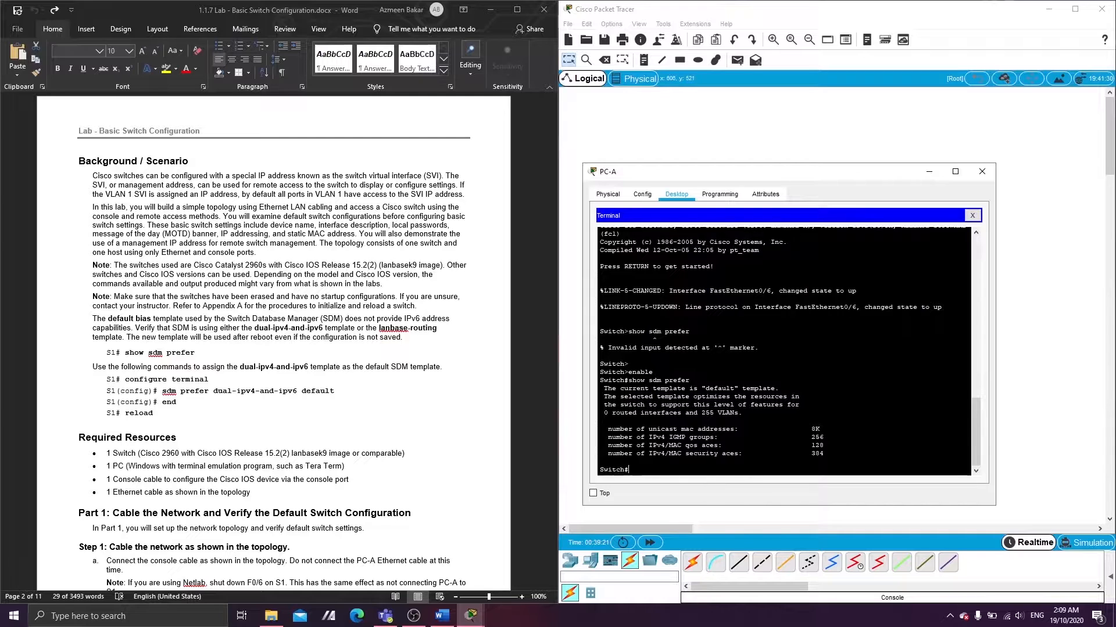
# Step: In configure terminal, list the template options with sdm prefer ?, then end
pyautogui.write('fig t')
pyautogui.press('Return')
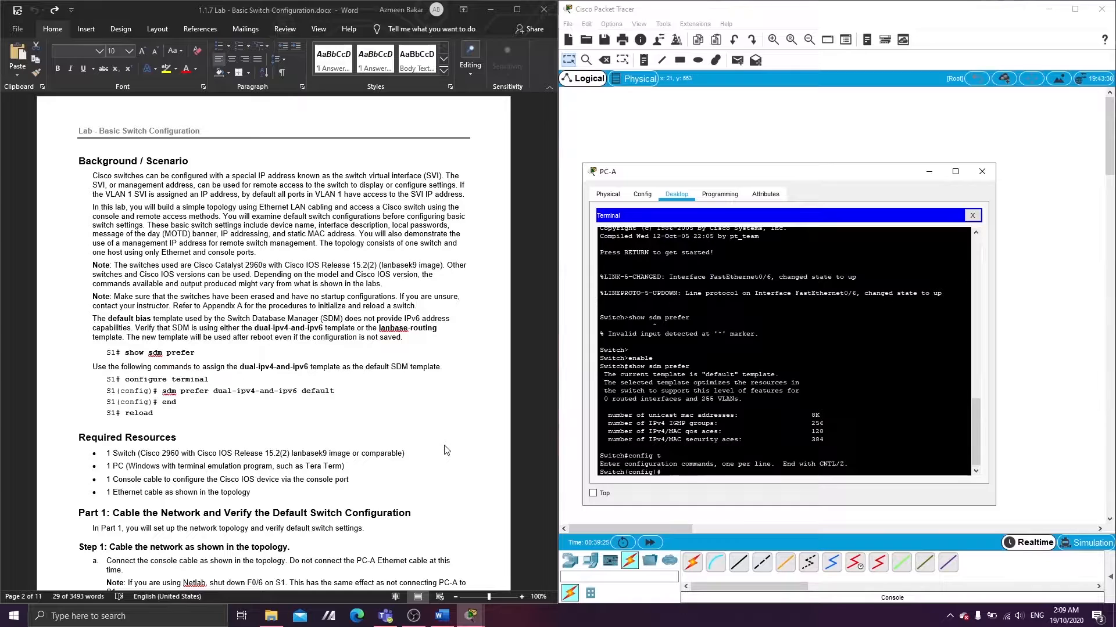
pyautogui.press('Return')
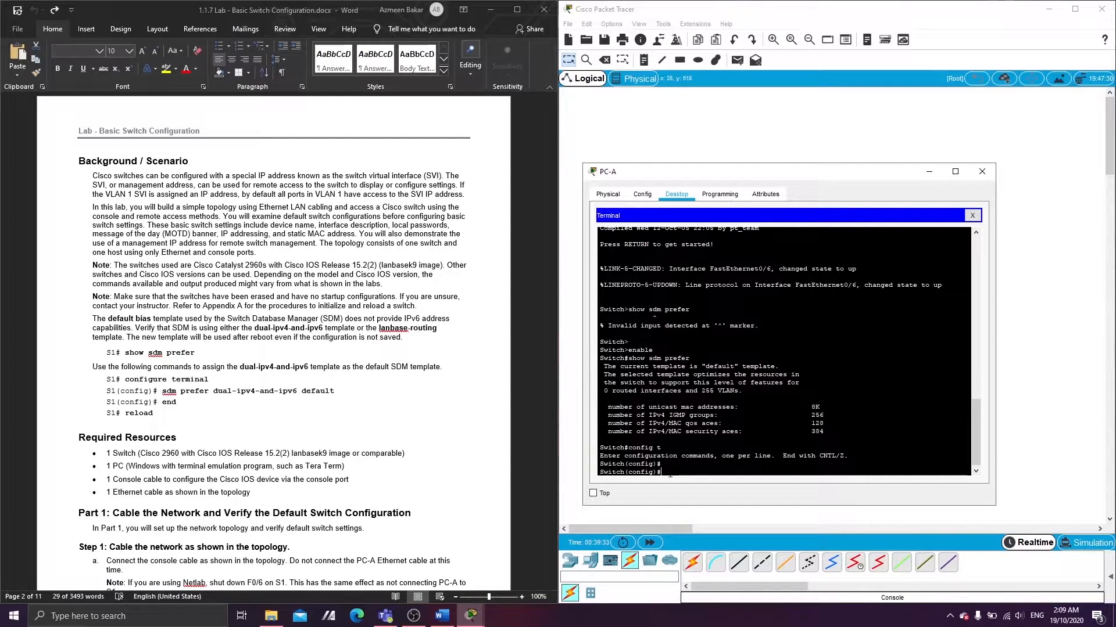
pyautogui.write('sdm')
pyautogui.press('BackSpace')
pyautogui.press('BackSpace')
pyautogui.press('BackSpace')
pyautogui.press('BackSpace')
pyautogui.write('prefer ?')
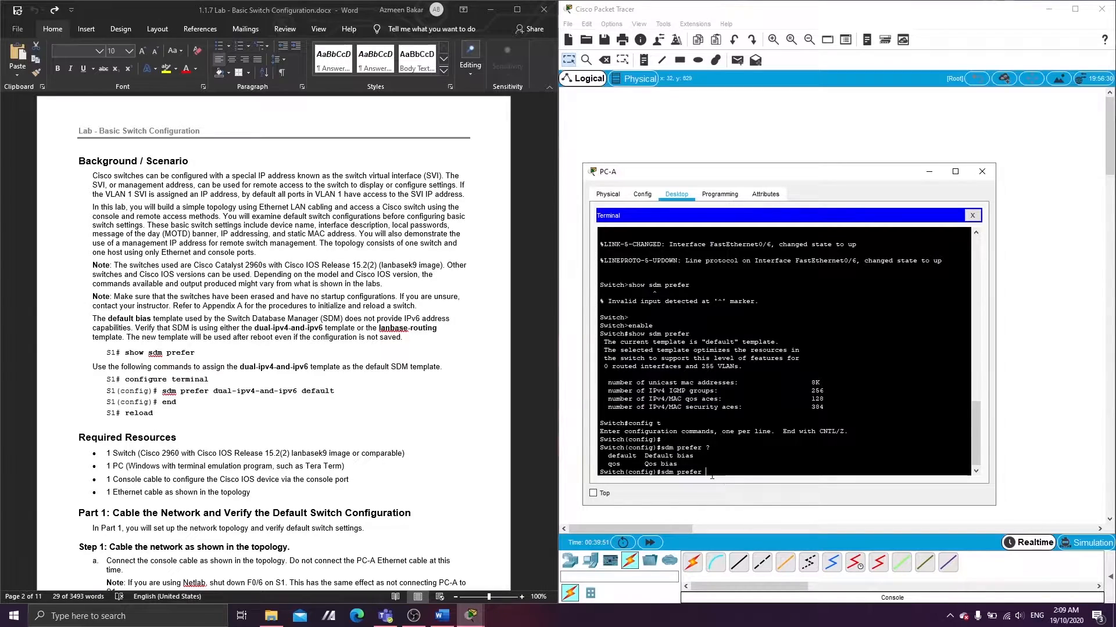
pyautogui.press('BackSpace')
pyautogui.press('BackSpace')
pyautogui.press('BackSpace')
pyautogui.press('BackSpace')
pyautogui.press('BackSpace')
pyautogui.press('BackSpace')
pyautogui.press('BackSpace')
pyautogui.press('BackSpace')
pyautogui.press('BackSpace')
pyautogui.press('BackSpace')
pyautogui.write('sdm prefer ?')
pyautogui.press('Return')
pyautogui.press('Return')
pyautogui.write('end')
pyautogui.press('Return')
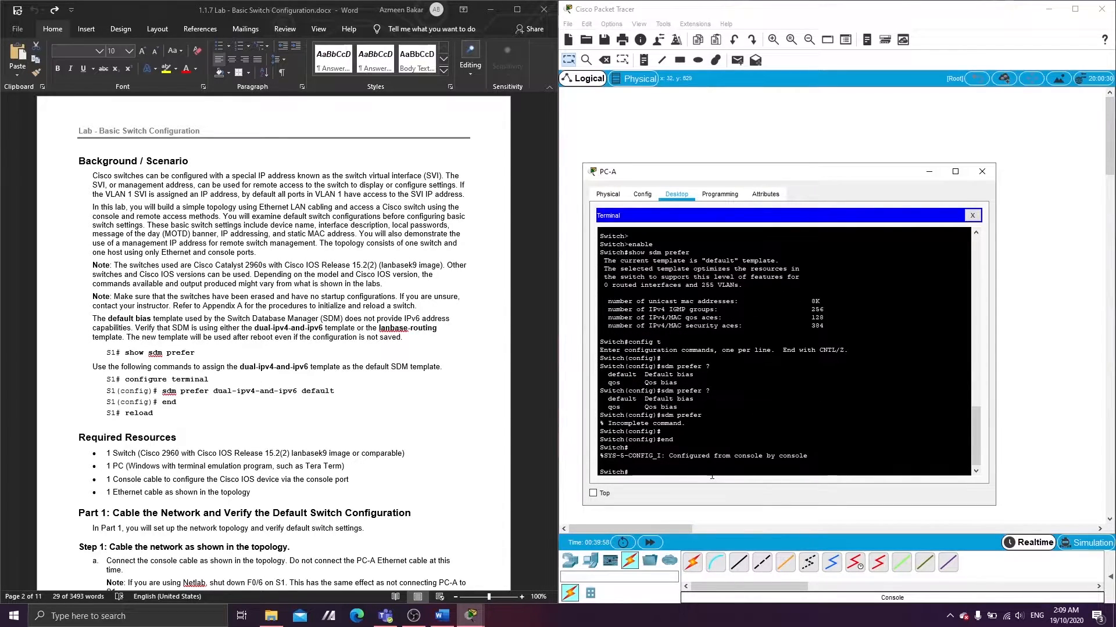
pyautogui.scroll(-8, 366, 393)
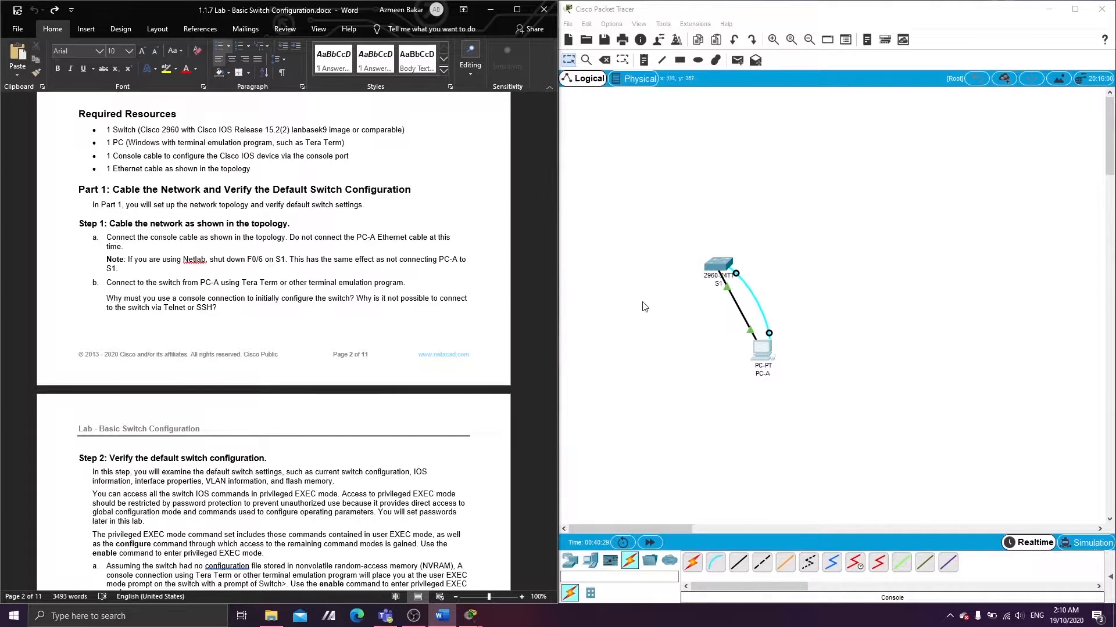
# Step: Delete the Ethernet cable between S1 and PC-A
pyautogui.click(668, 306)
pyautogui.press('Delete')
pyautogui.click(727, 287)
pyautogui.click(568, 60)
# Step: Bring PC-A's terminal window back to the front
pyautogui.click(235, 273)
pyautogui.scroll(-2, 235, 273)
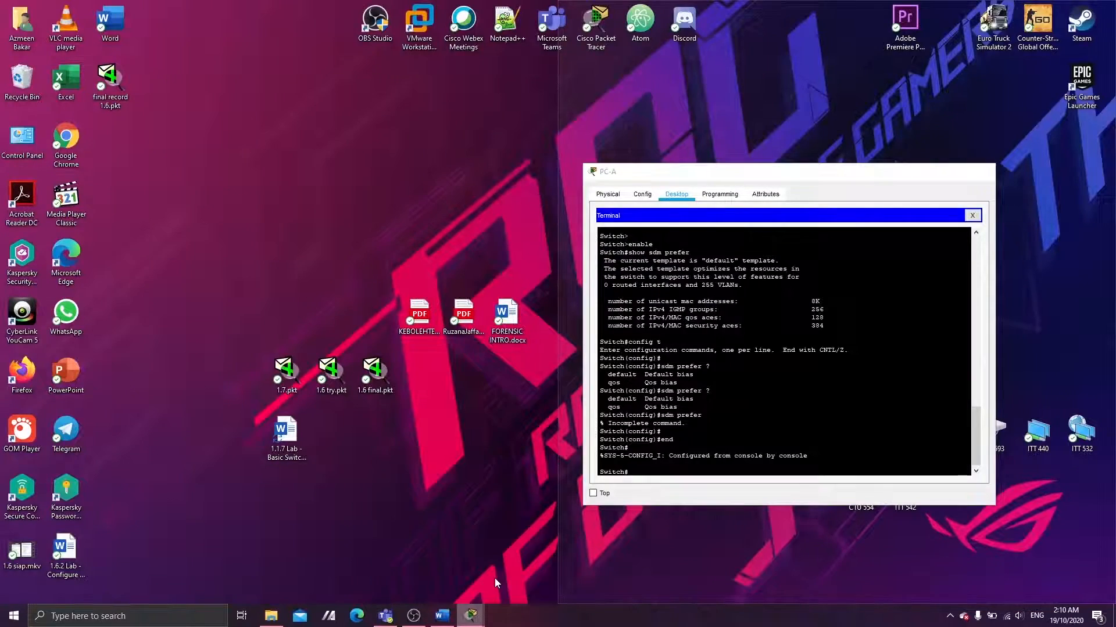
pyautogui.click(494, 578)
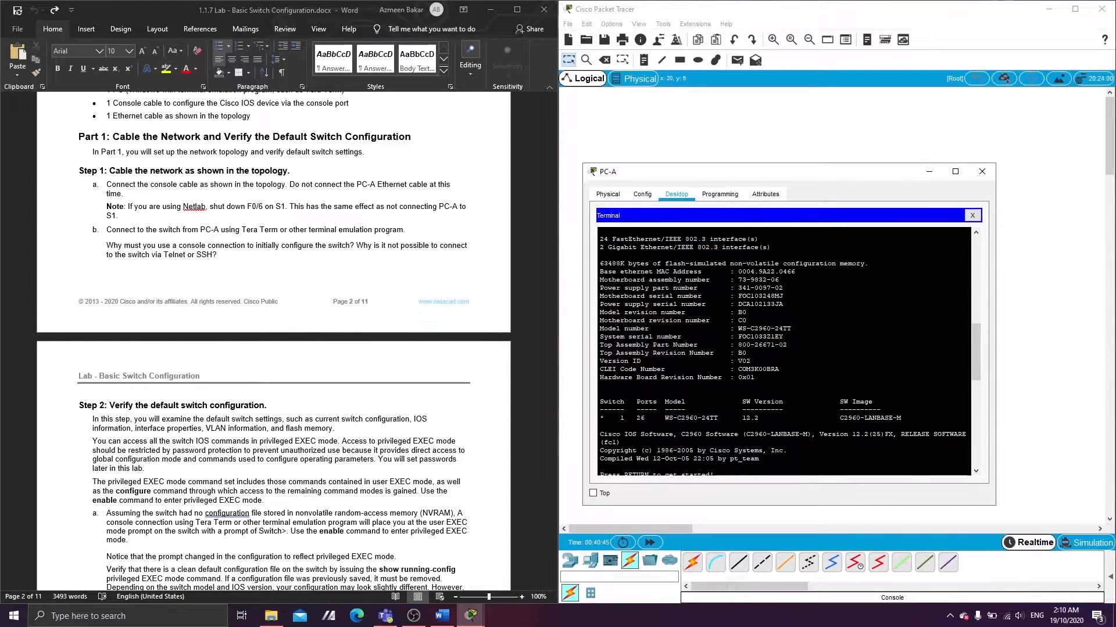
# Step: Get a fresh Switch# prompt below the FastEthernet0/6 link-down messages
pyautogui.press('Return')
pyautogui.press('Return')
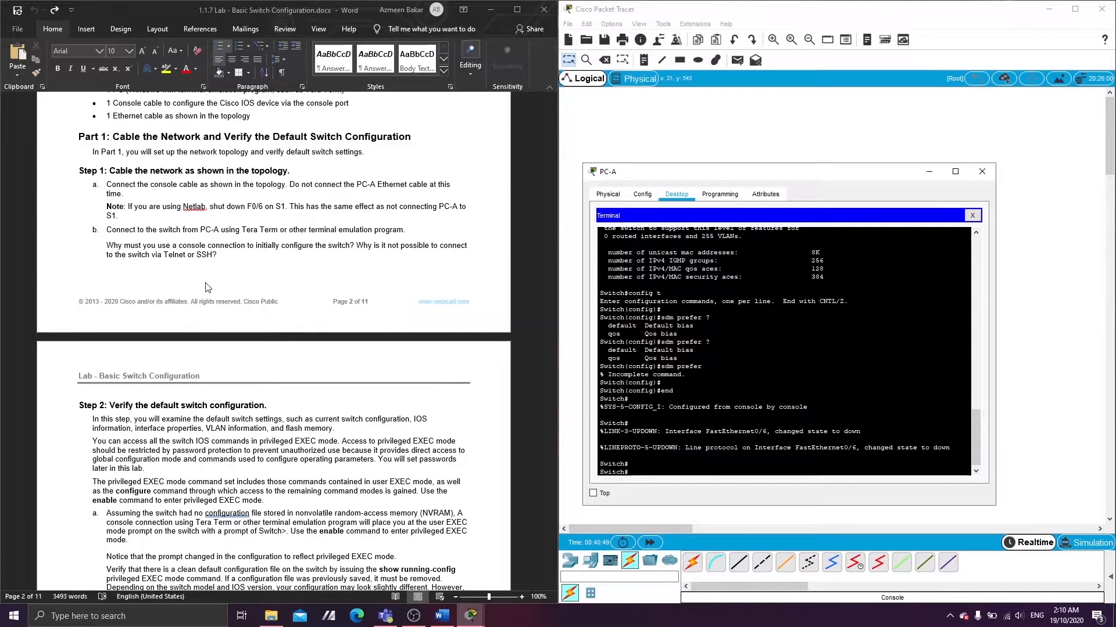
pyautogui.scroll(-2, 208, 287)
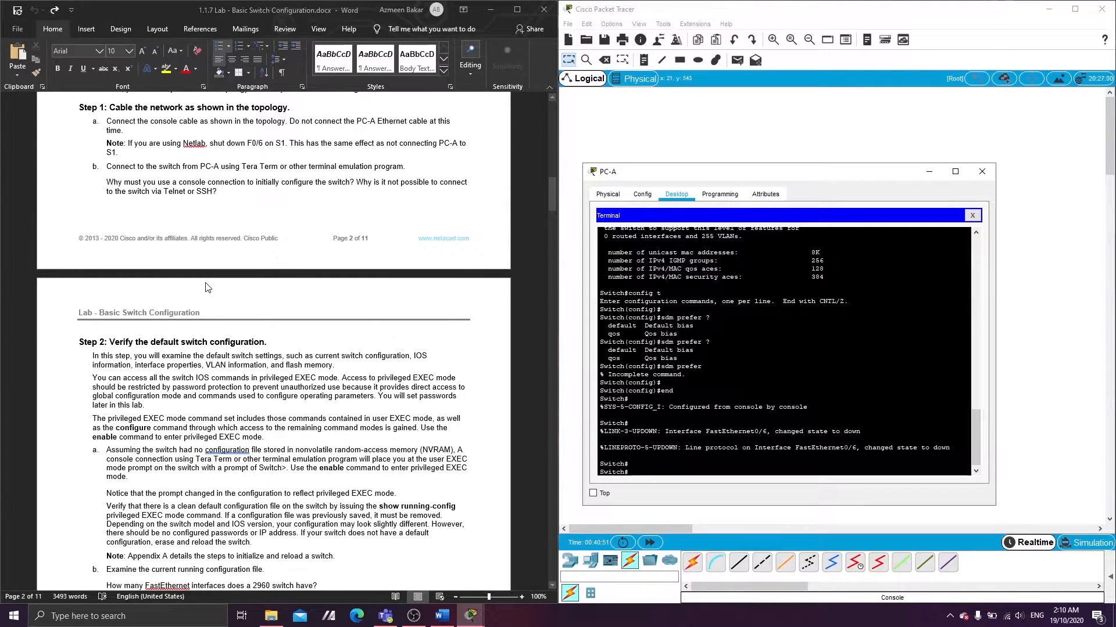
pyautogui.scroll(-1, 207, 288)
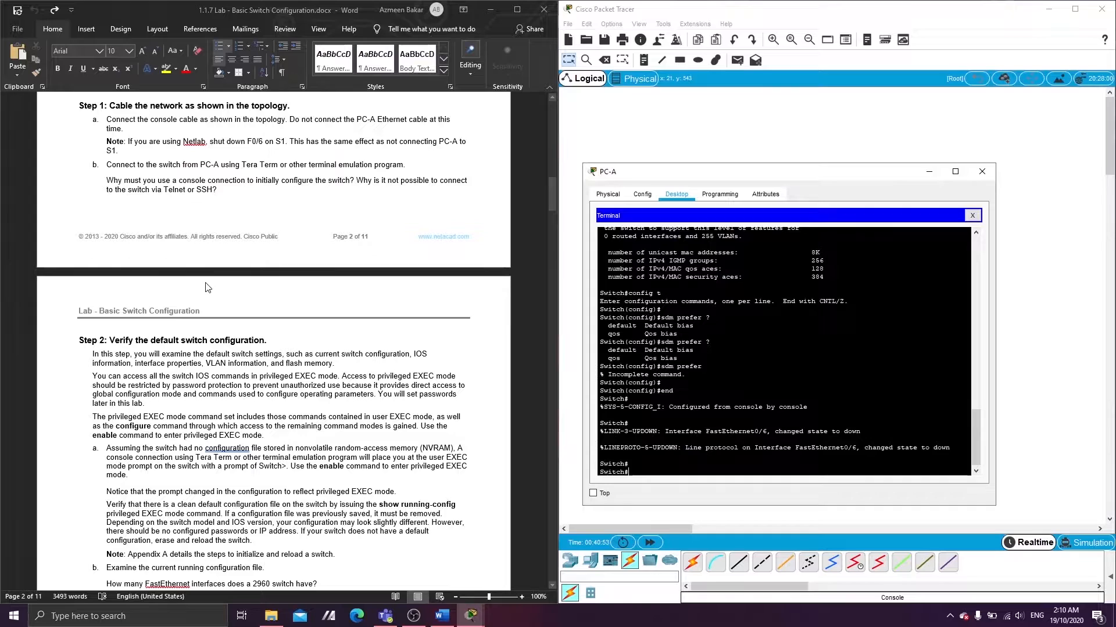
pyautogui.scroll(1, 208, 287)
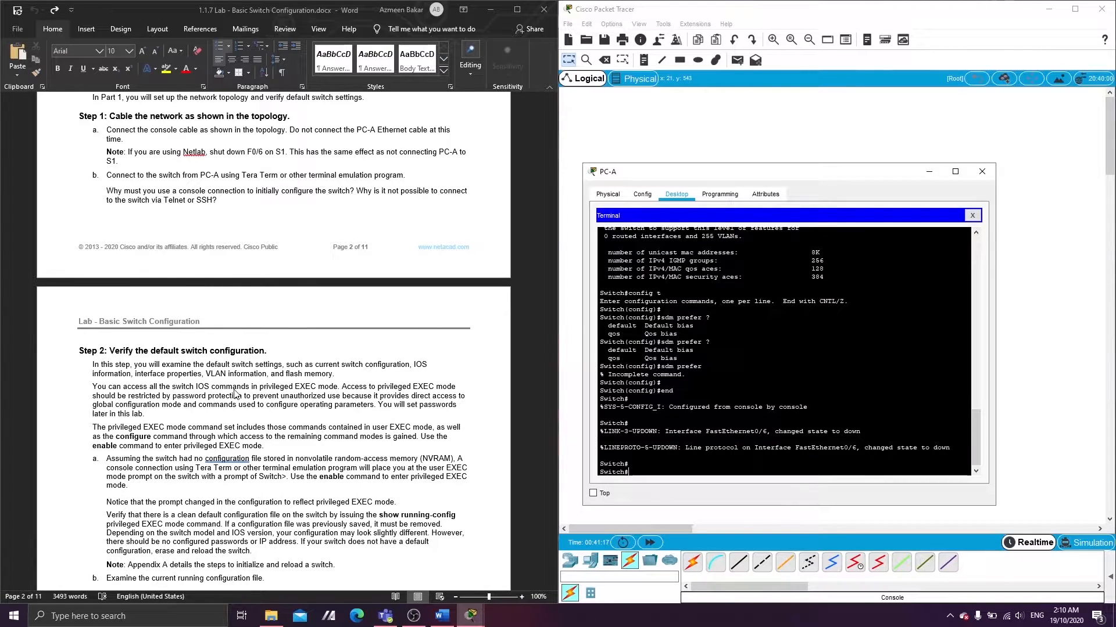
pyautogui.scroll(-3, 201, 363)
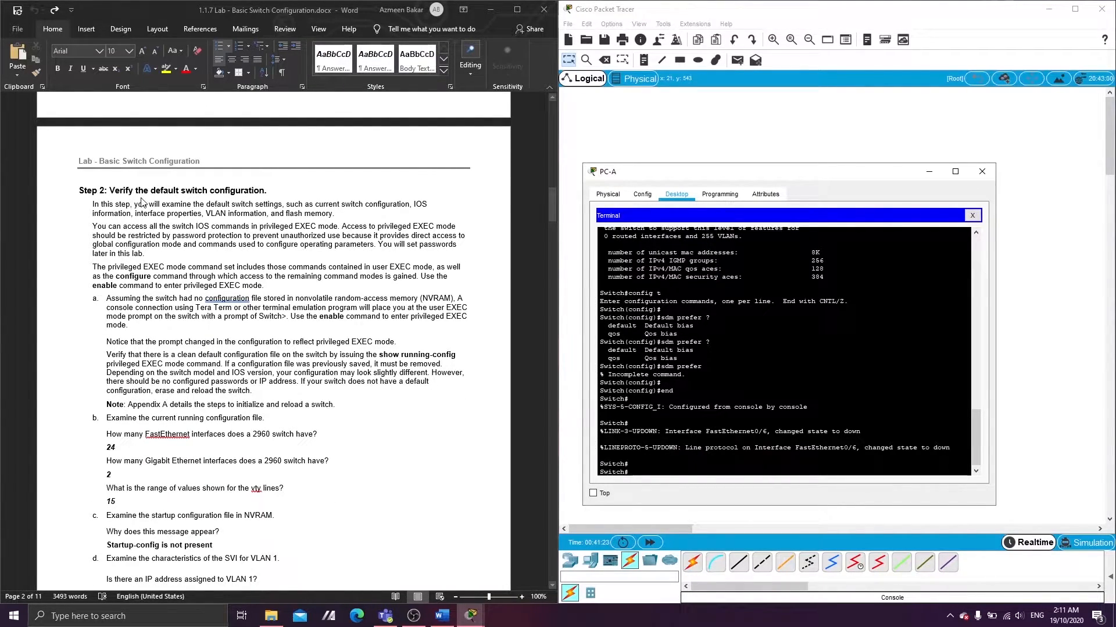
# Step: Run show running-config and page through the whole default configuration
pyautogui.click(672, 477)
pyautogui.press('Return')
pyautogui.write('ena')
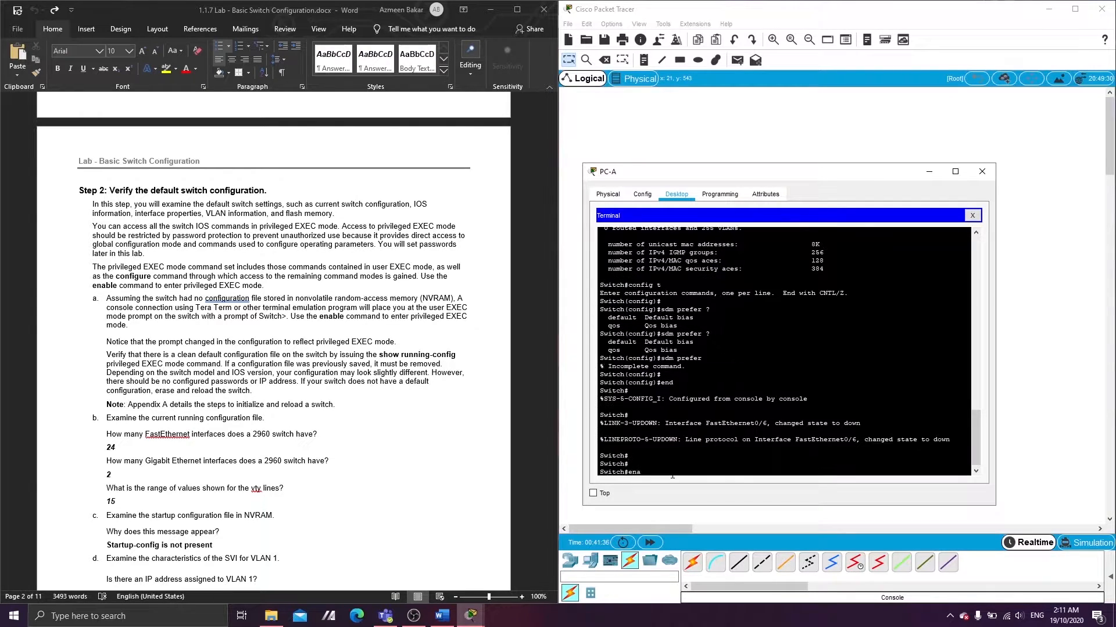
pyautogui.press('BackSpace')
pyautogui.press('BackSpace')
pyautogui.write('show runnin')
pyautogui.write('g0')
pyautogui.press('BackSpace')
pyautogui.write('-config')
pyautogui.press('Return')
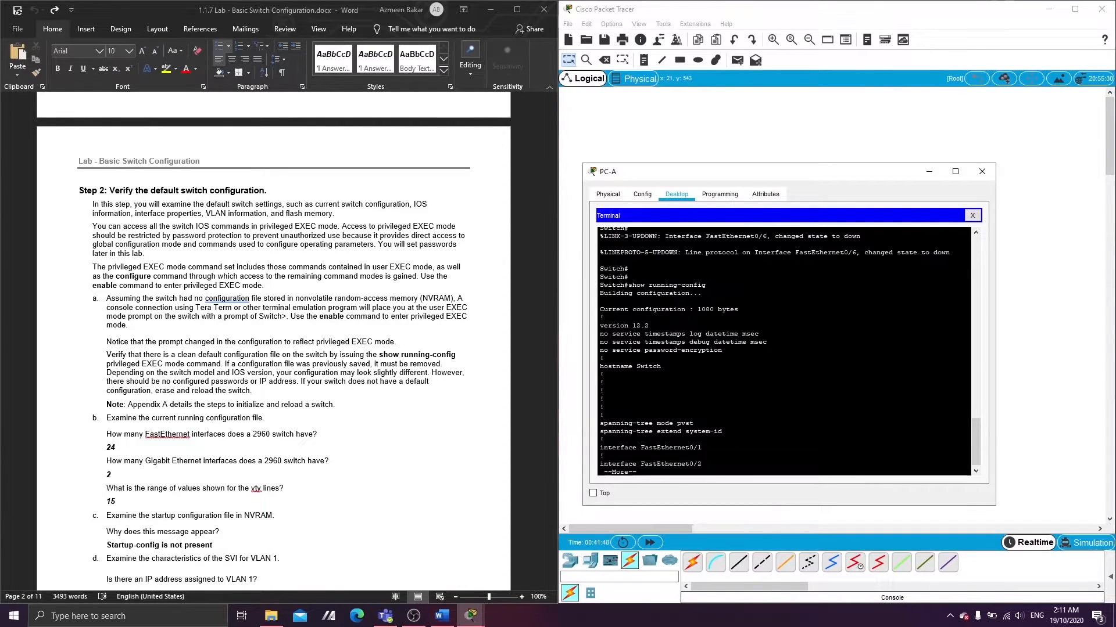
pyautogui.press('space')
pyautogui.press('space')
pyautogui.press('space')
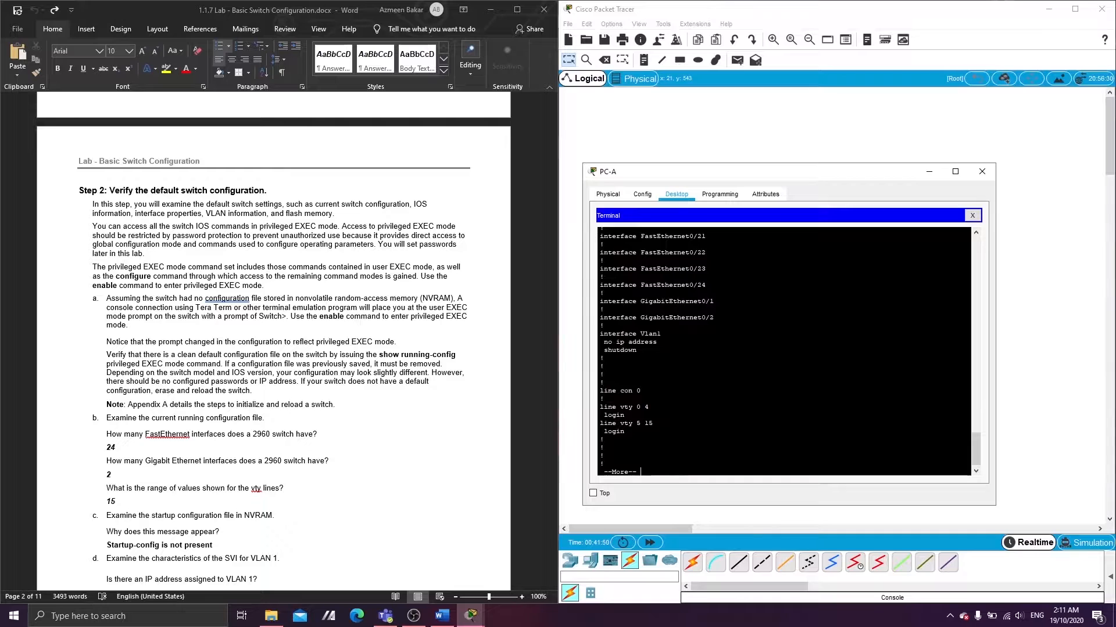
pyautogui.scroll(-3, 292, 404)
pyautogui.scroll(10, 784, 349)
pyautogui.scroll(-1, 784, 348)
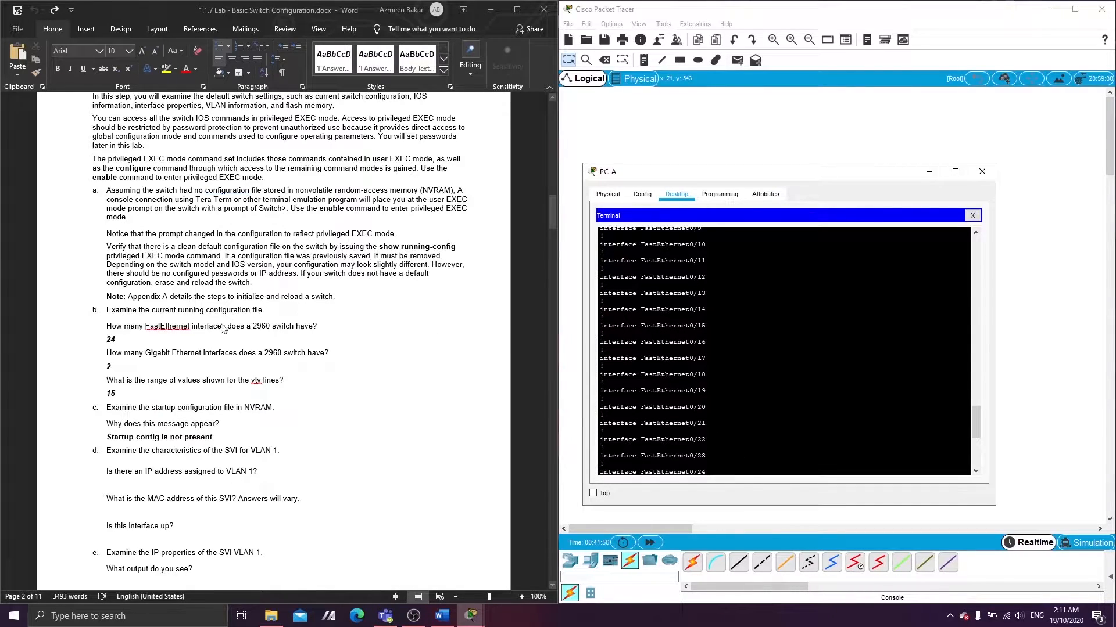
pyautogui.scroll(-2, 785, 349)
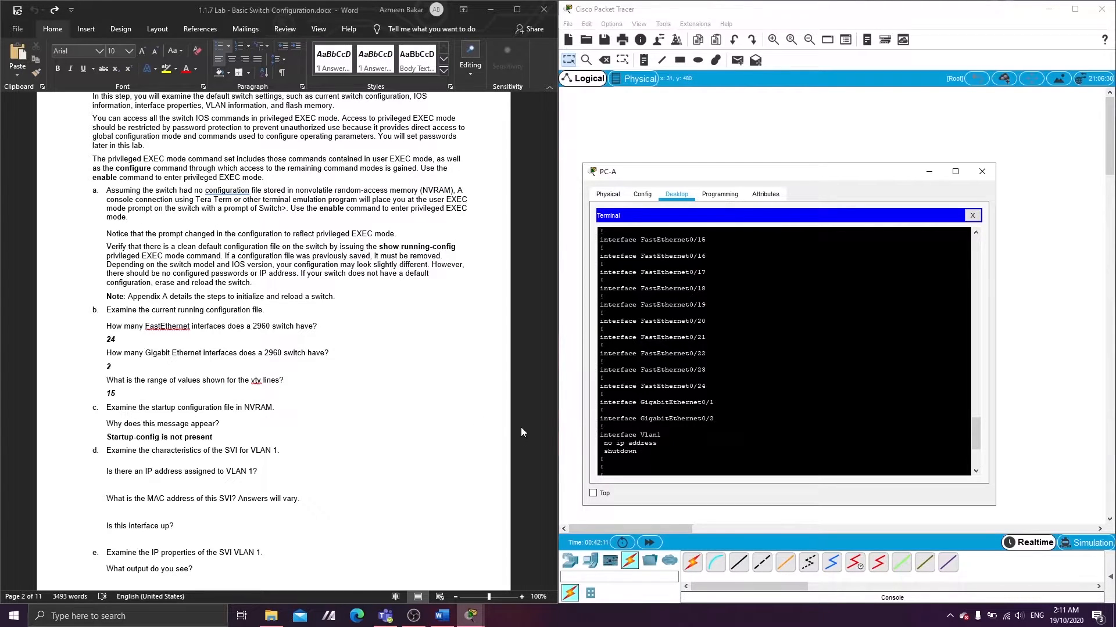
pyautogui.press('space')
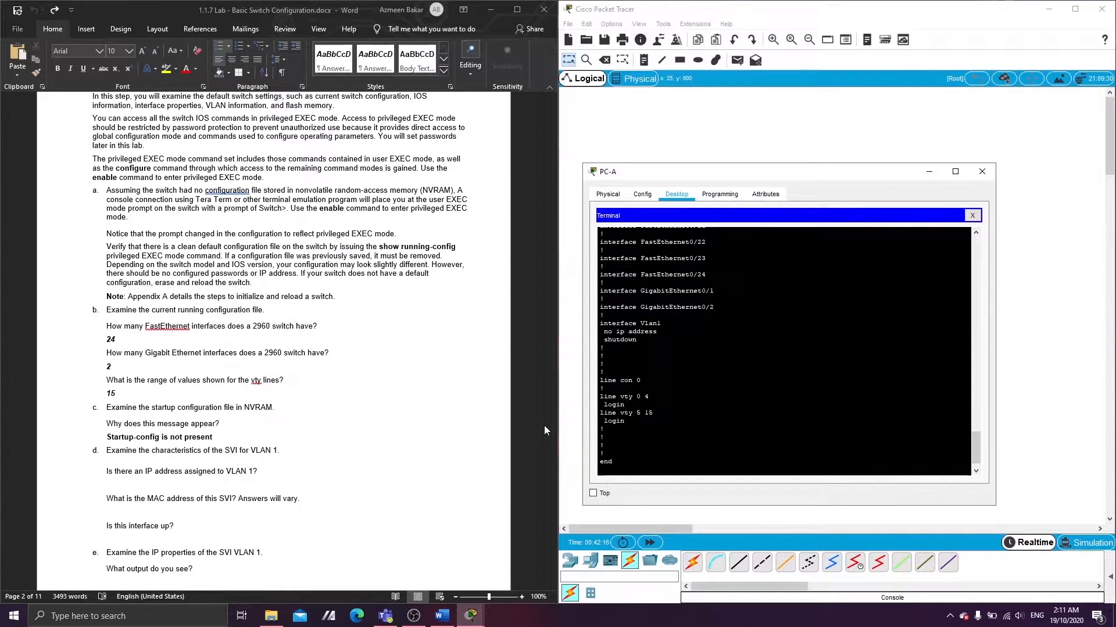
# Step: Run show startup-config to confirm no startup configuration is present
pyautogui.press('Return')
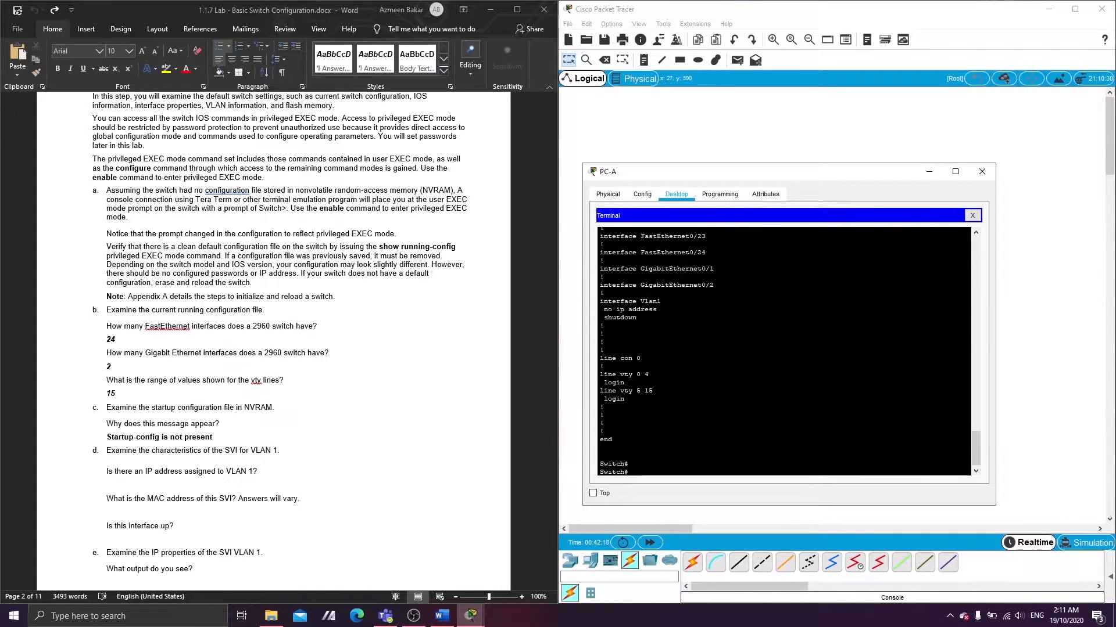
pyautogui.write('show star')
pyautogui.press('BackSpace')
pyautogui.press('BackSpace')
pyautogui.write('up-config')
pyautogui.press('Return')
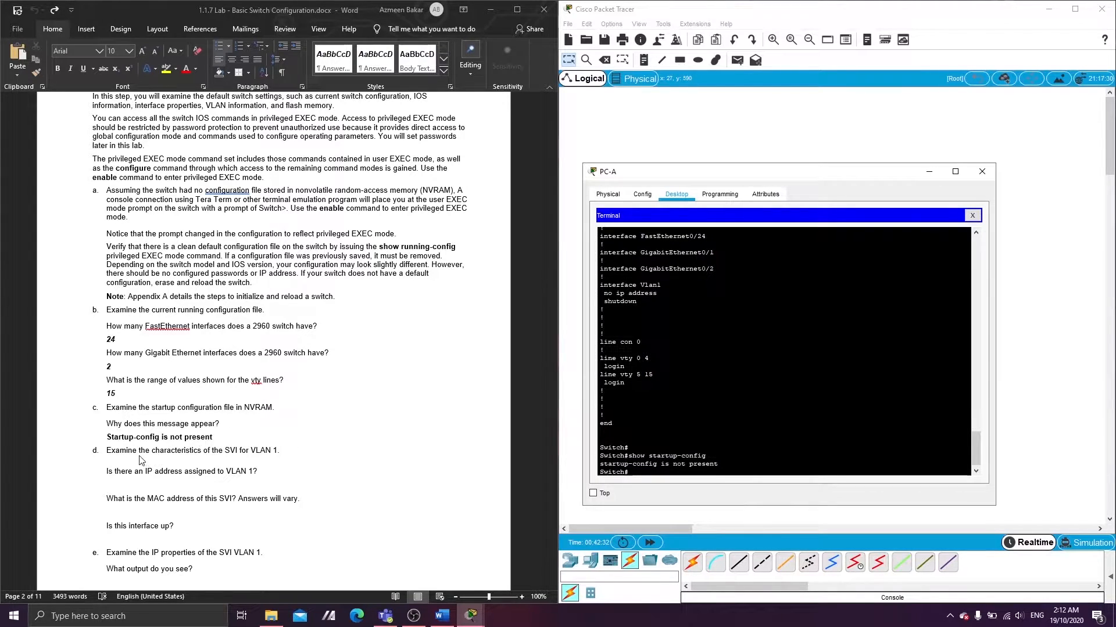
# Step: Run show interfaces vlan 1 and highlight the VLAN 1 MAC address
pyautogui.scroll(-6, 232, 459)
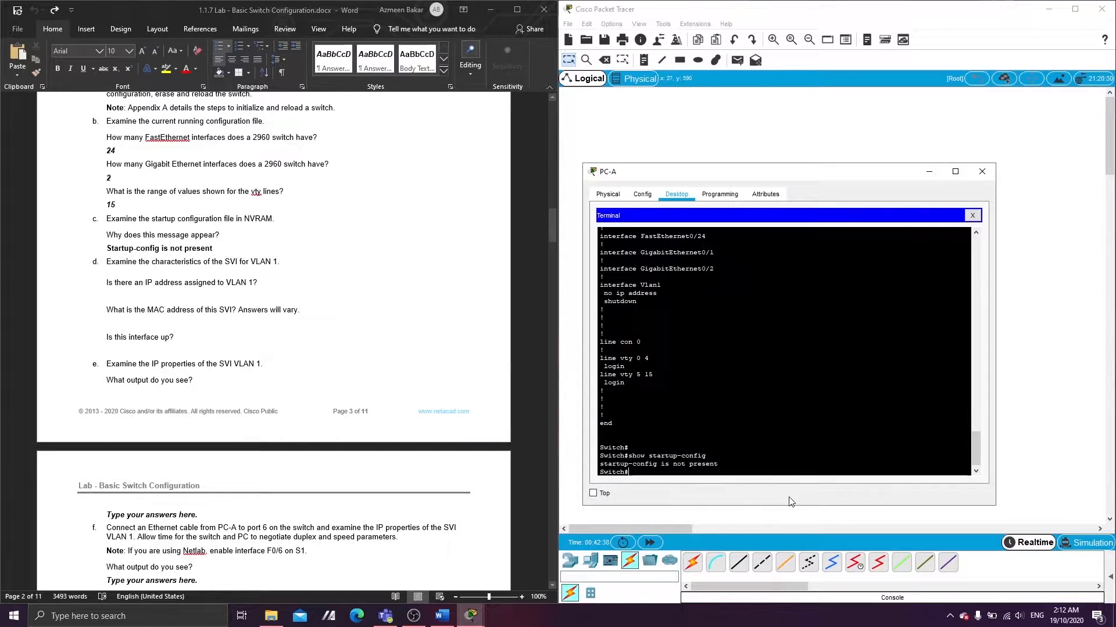
pyautogui.write('show interfaces vlan 1')
pyautogui.press('Return')
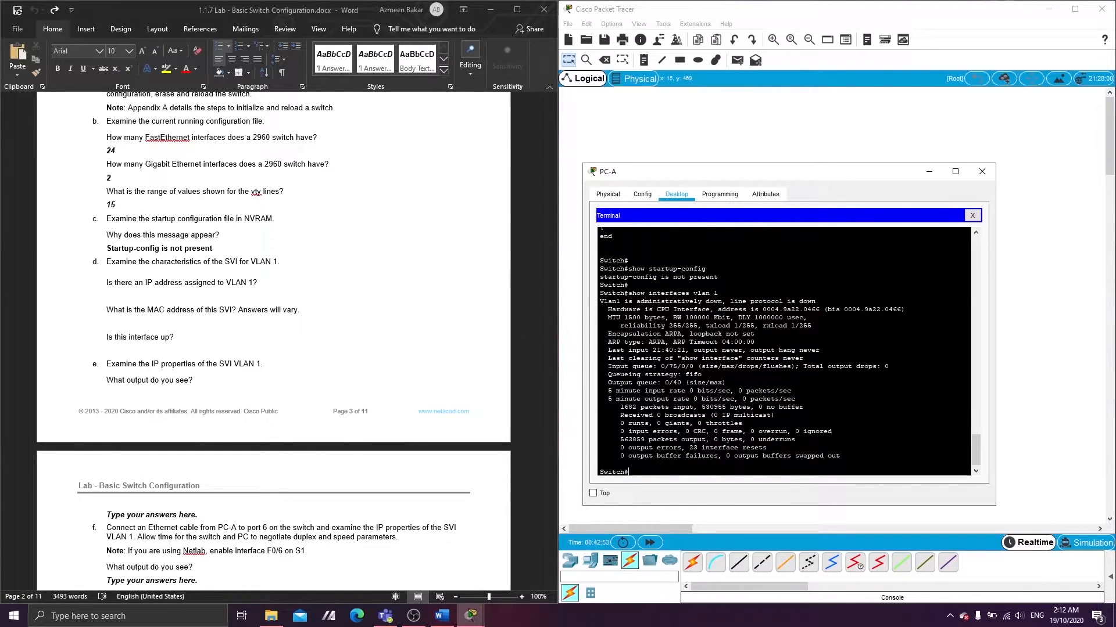
pyautogui.moveTo(762, 309); pyautogui.dragTo(817, 309)
# Step: Run show ip interface vlan 1 to view its IP properties
pyautogui.press('Return')
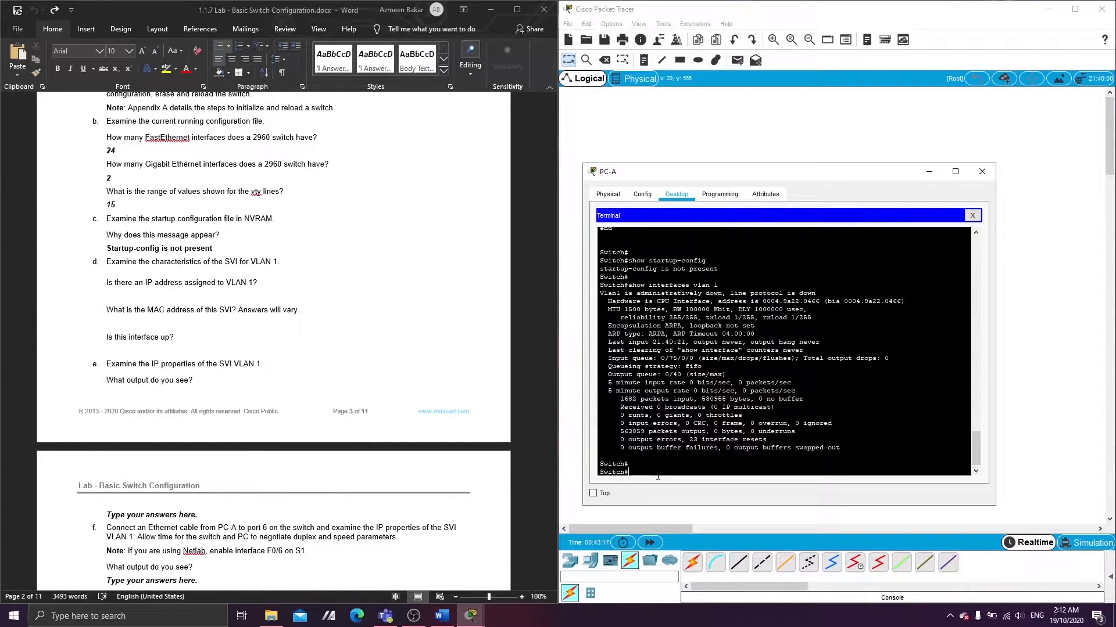
pyautogui.write('sh')
pyautogui.write('ow')
pyautogui.write(' ip interf')
pyautogui.write('ace')
pyautogui.write('s')
pyautogui.press('BackSpace')
pyautogui.press('BackSpace')
pyautogui.press('BackSpace')
pyautogui.press('BackSpace')
pyautogui.press('BackSpace')
pyautogui.press('BackSpace')
pyautogui.press('BackSpace')
pyautogui.press('BackSpace')
pyautogui.press('BackSpace')
pyautogui.press('BackSpace')
pyautogui.press('BackSpace')
pyautogui.press('BackSpace')
pyautogui.press('BackSpace')
pyautogui.press('BackSpace')
pyautogui.press('BackSpace')
pyautogui.press('BackSpace')
pyautogui.press('BackSpace')
pyautogui.press('BackSpace')
pyautogui.press('BackSpace')
pyautogui.press('BackSpace')
pyautogui.write('ow ip interface vlan 1')
pyautogui.press('Return')
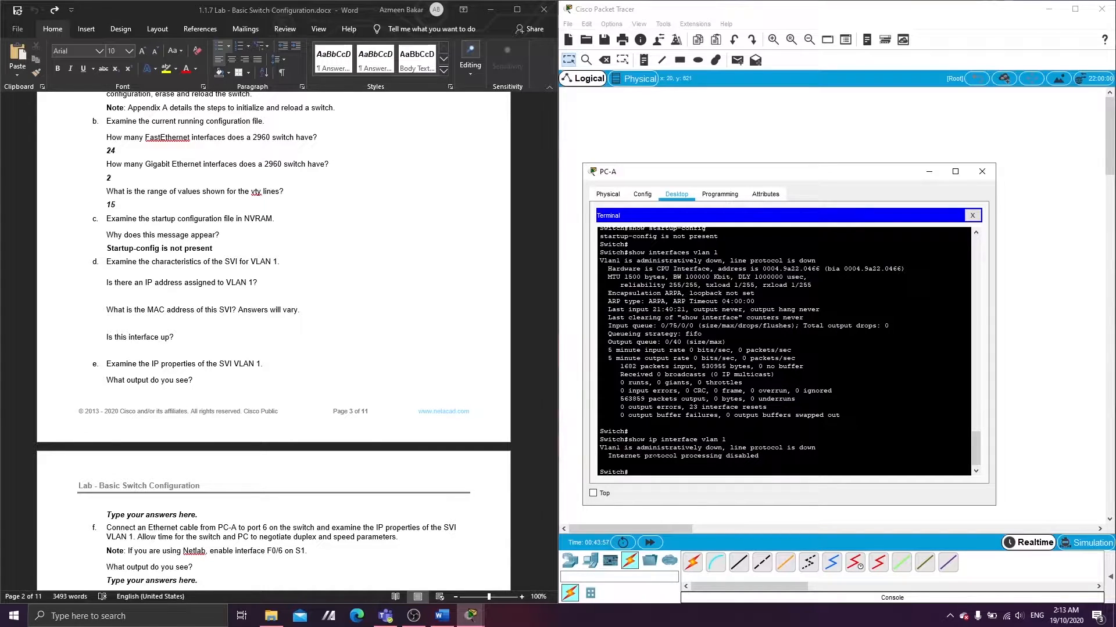
pyautogui.scroll(-4, 250, 405)
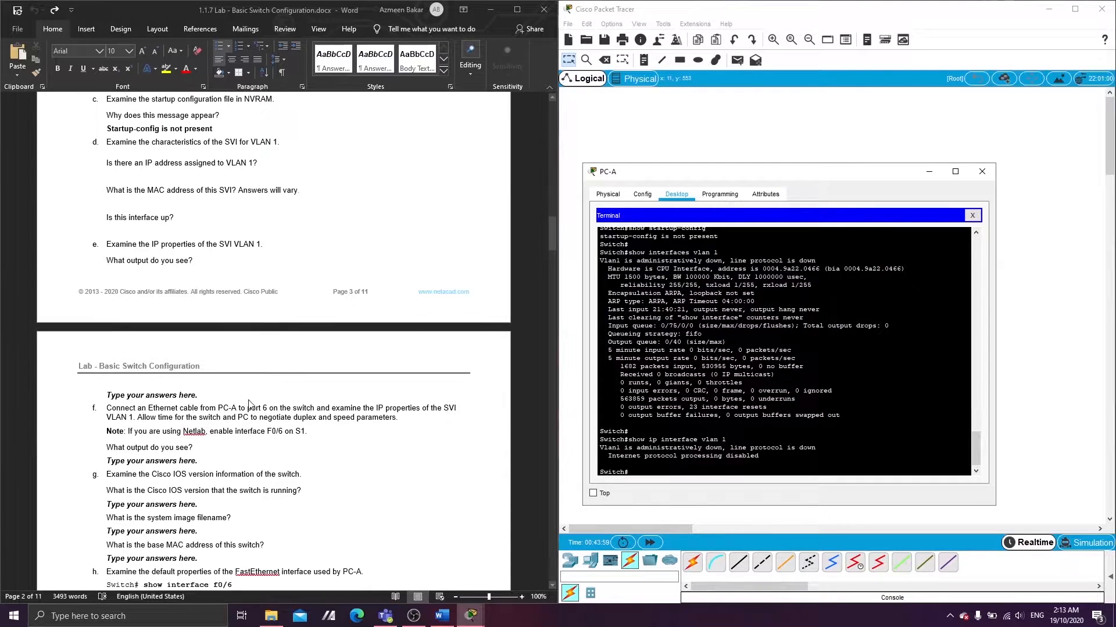
pyautogui.scroll(-2, 173, 283)
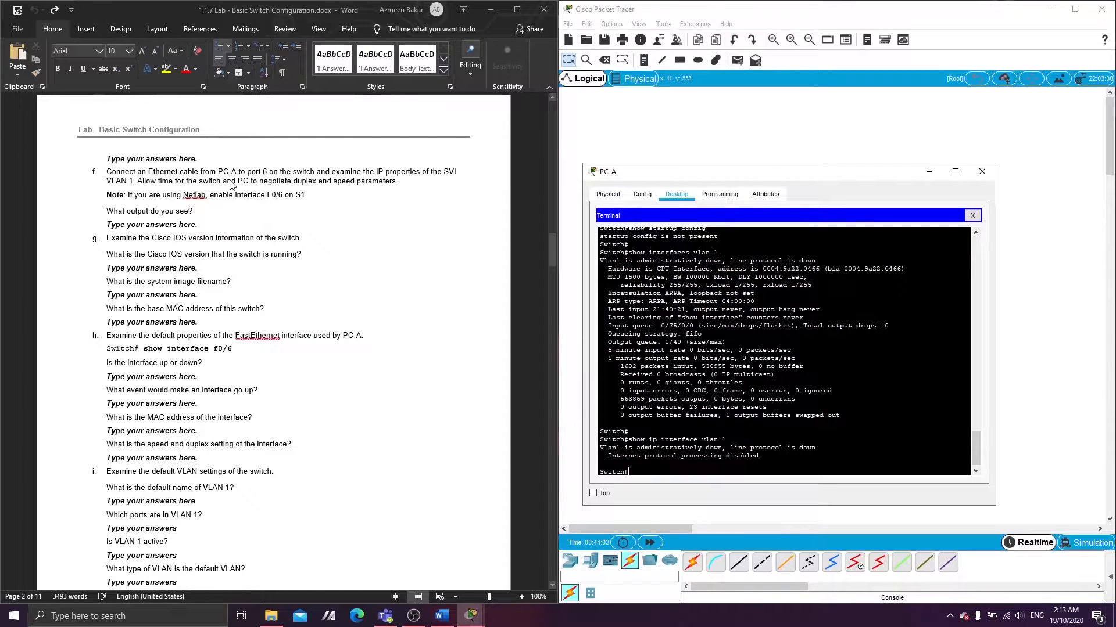
# Step: Cable S1 FastEthernet0/6 to PC-A FastEthernet0 with copper straight-through, then restore PC-A's terminal
pyautogui.click(928, 172)
pyautogui.click(739, 562)
pyautogui.click(718, 265)
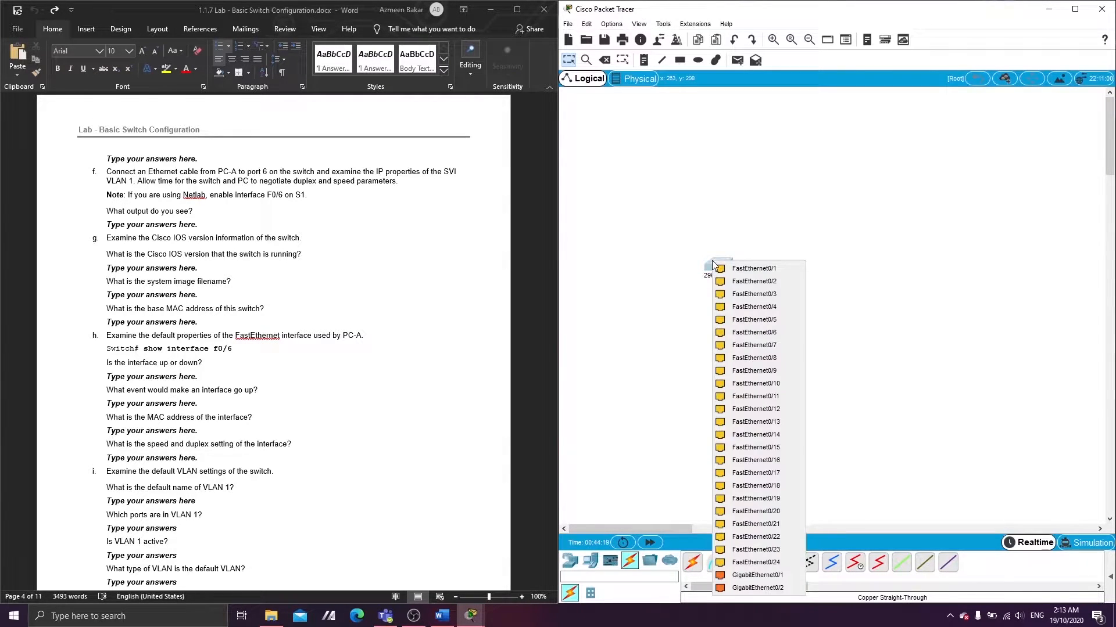
pyautogui.click(737, 334)
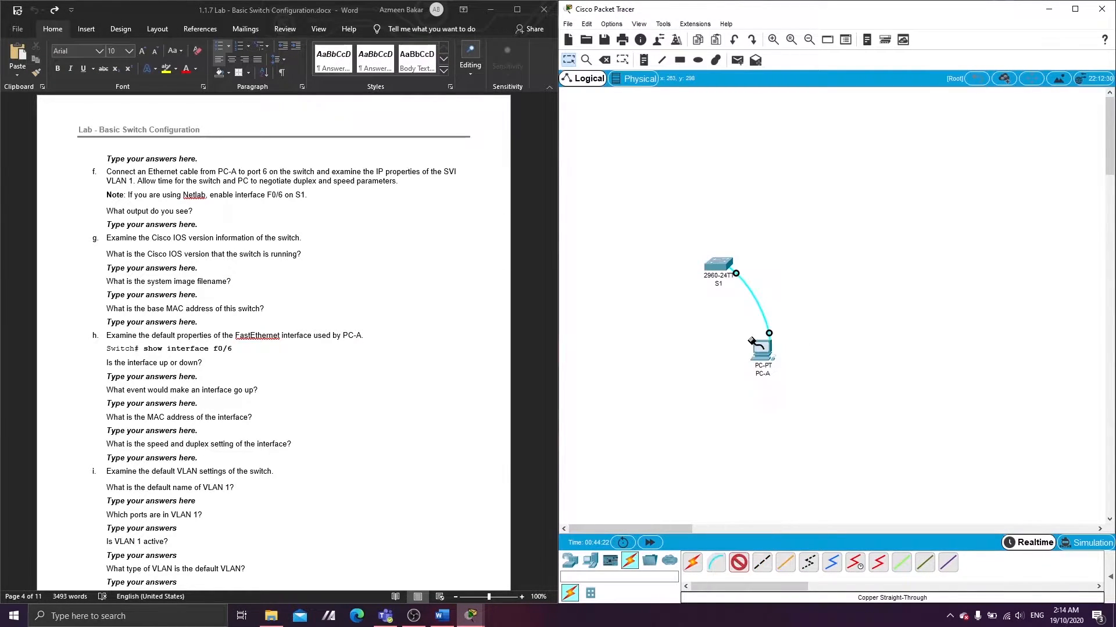
pyautogui.click(761, 349)
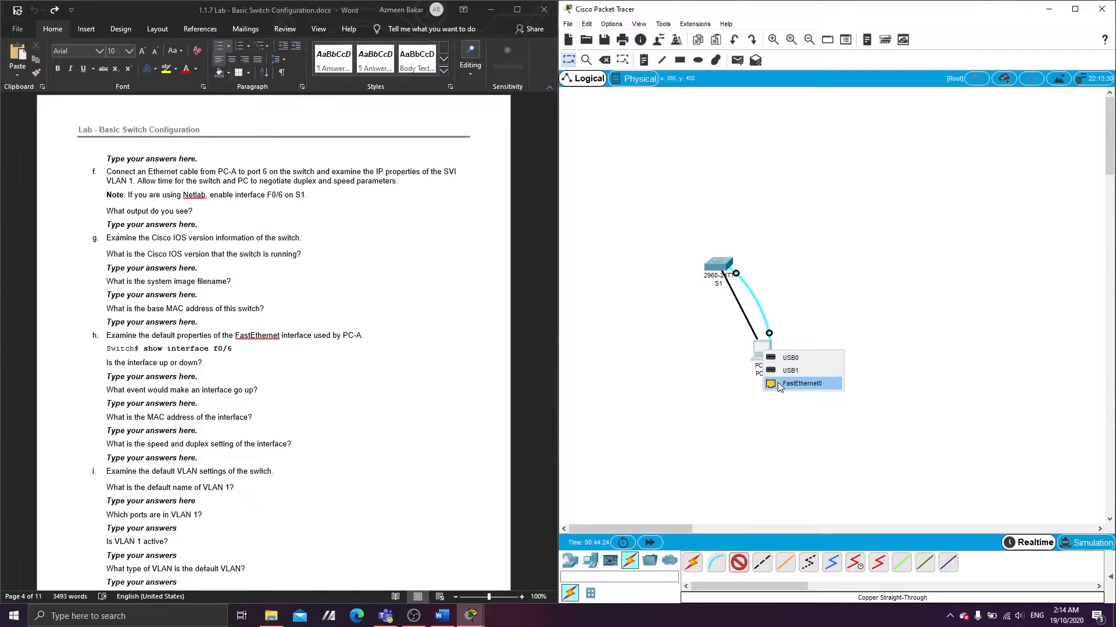
pyautogui.click(780, 384)
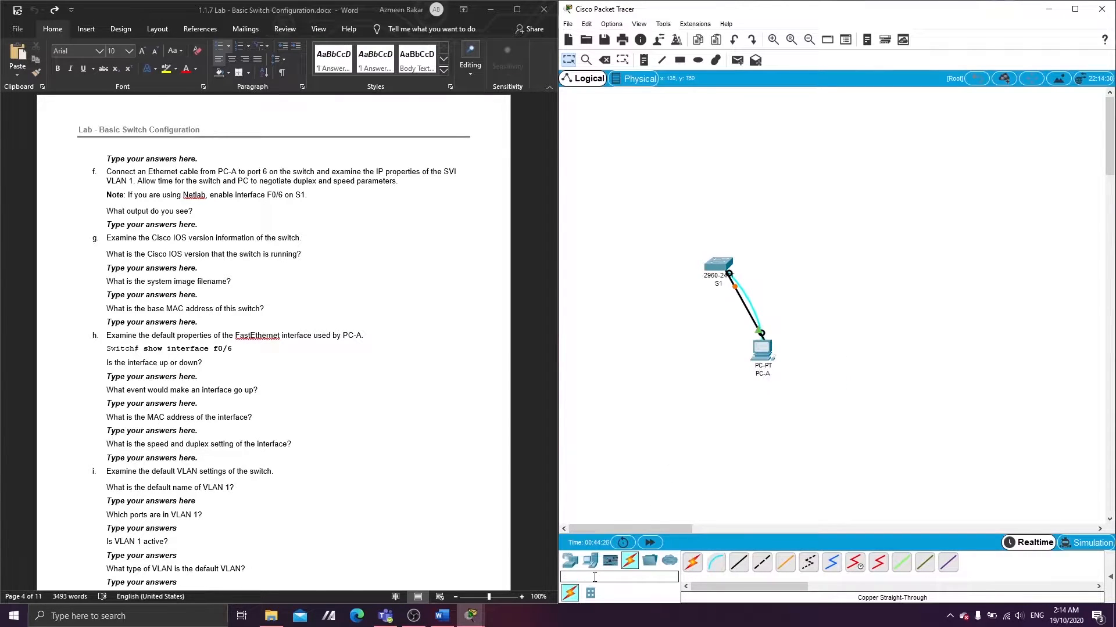
pyautogui.moveTo(471, 615)
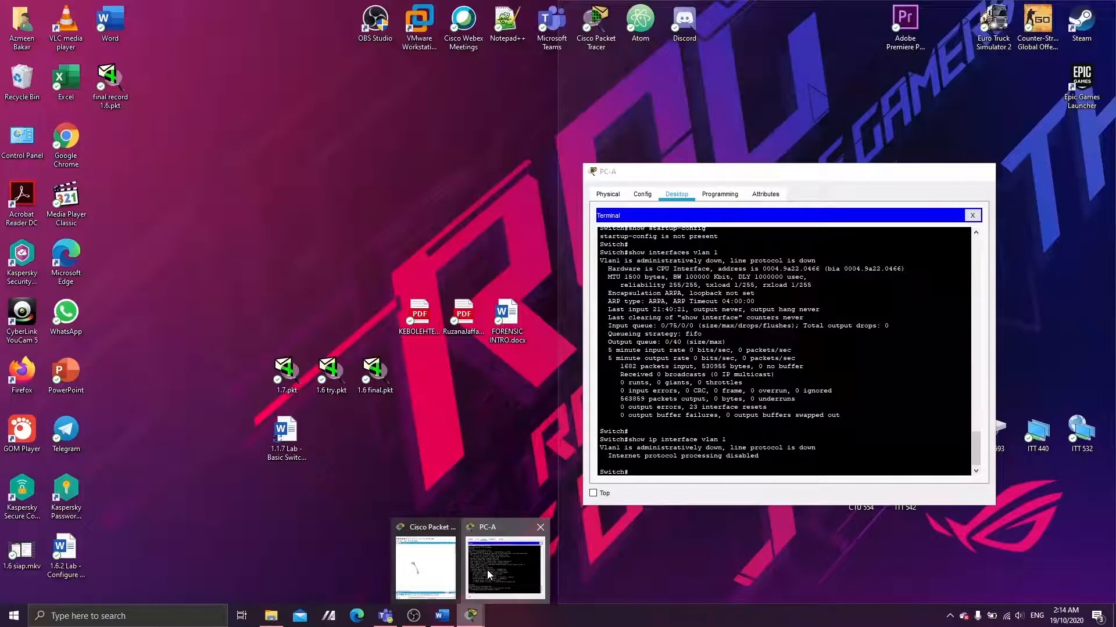
pyautogui.click(488, 575)
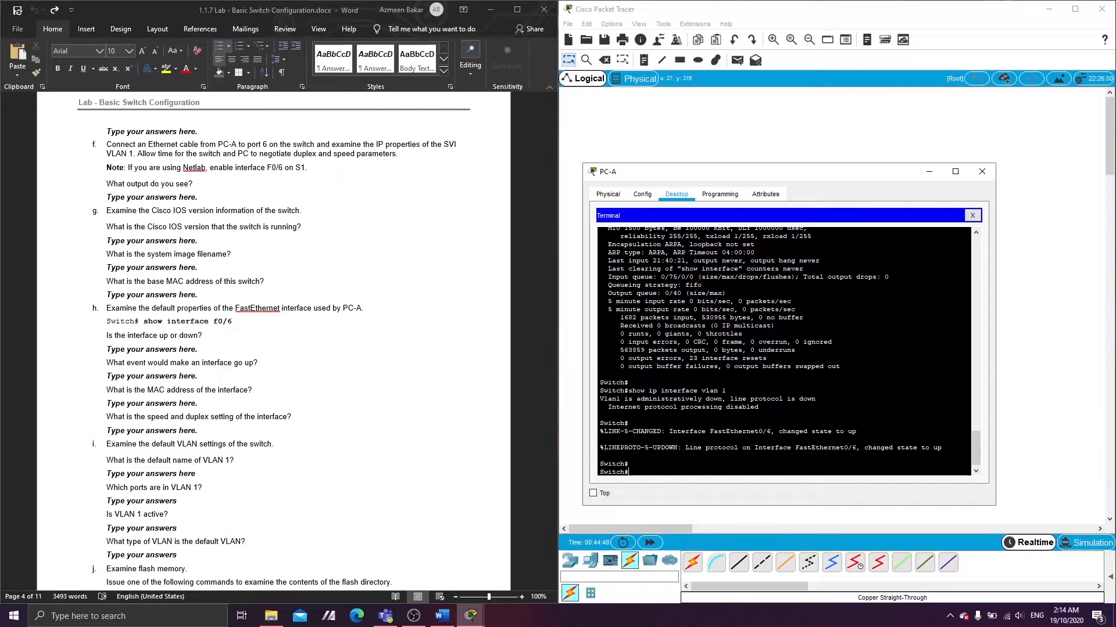
# Step: Run show version and highlight IOS 12.2(25)FX and base MAC 0004.9A22.0466
pyautogui.write('show veri')
pyautogui.press('BackSpace')
pyautogui.press('Return')
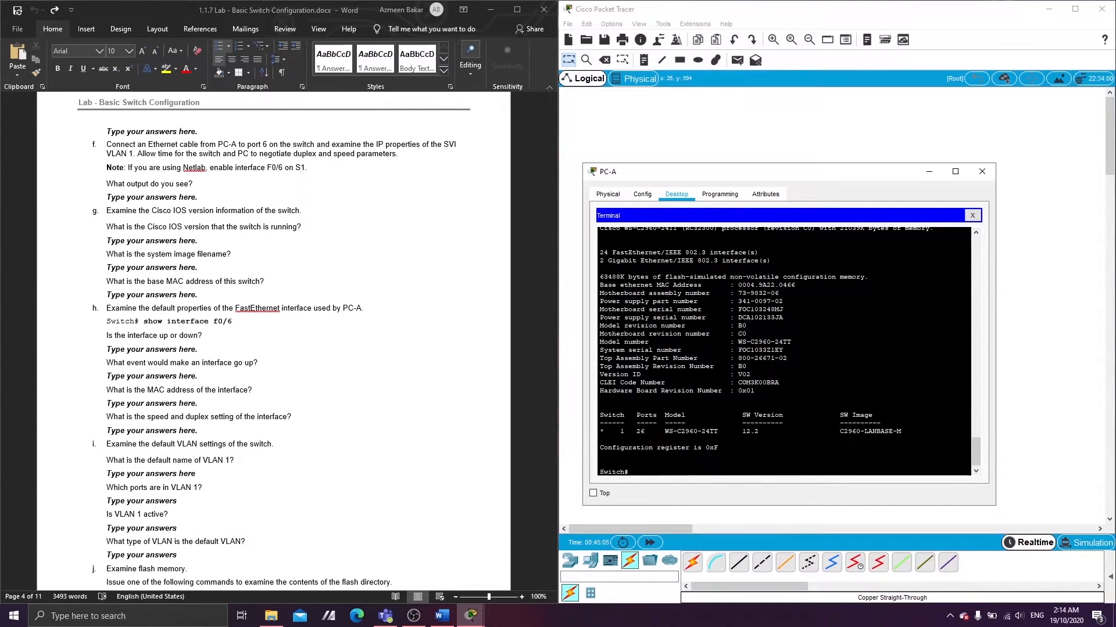
pyautogui.scroll(2, 785, 377)
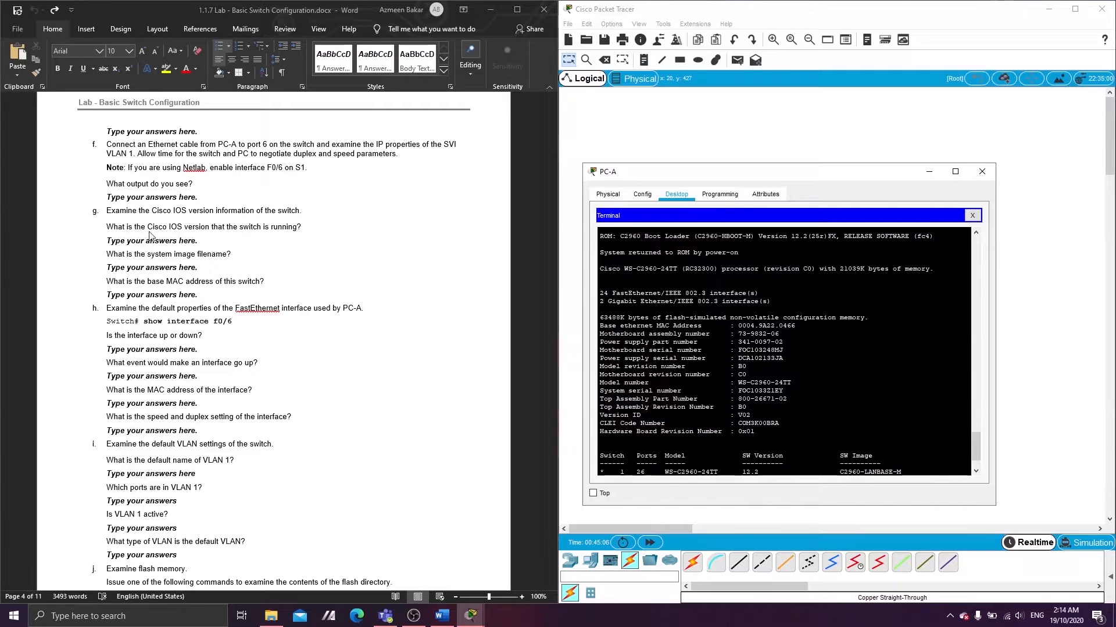
pyautogui.scroll(8, 785, 348)
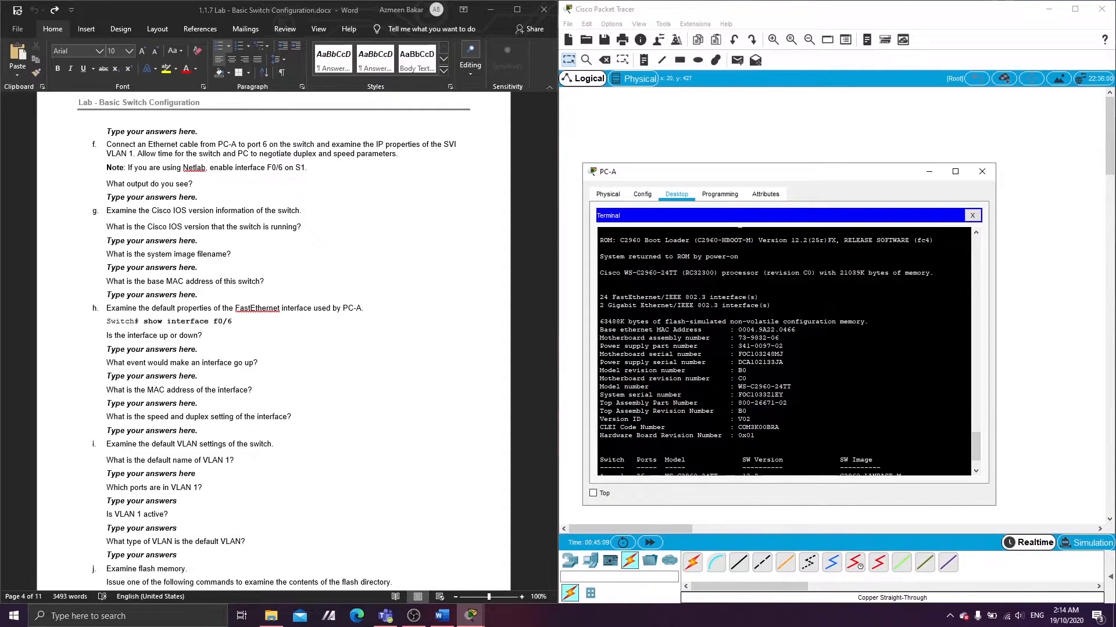
pyautogui.moveTo(822, 358); pyautogui.dragTo(907, 366)
pyautogui.click(866, 359)
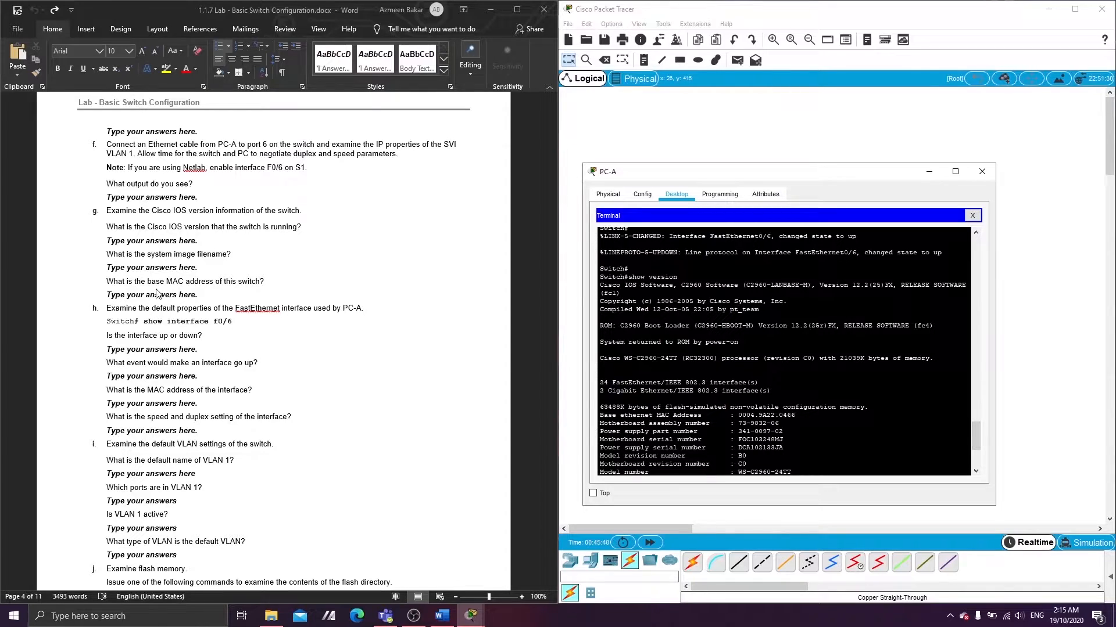
pyautogui.moveTo(738, 415); pyautogui.dragTo(795, 415)
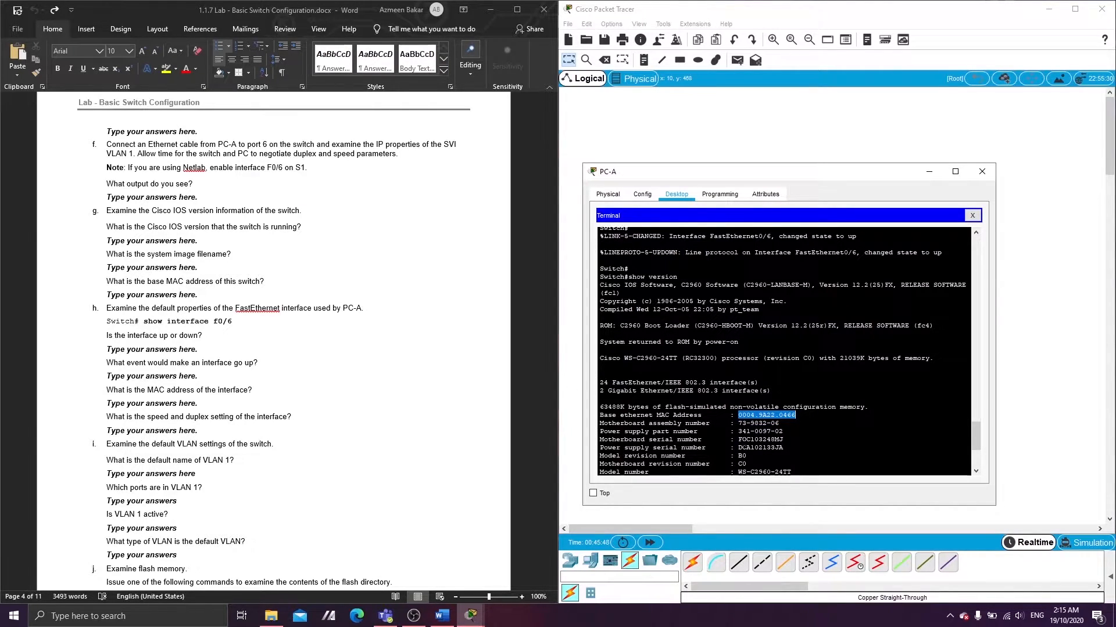
pyautogui.click(790, 475)
pyautogui.press('Return')
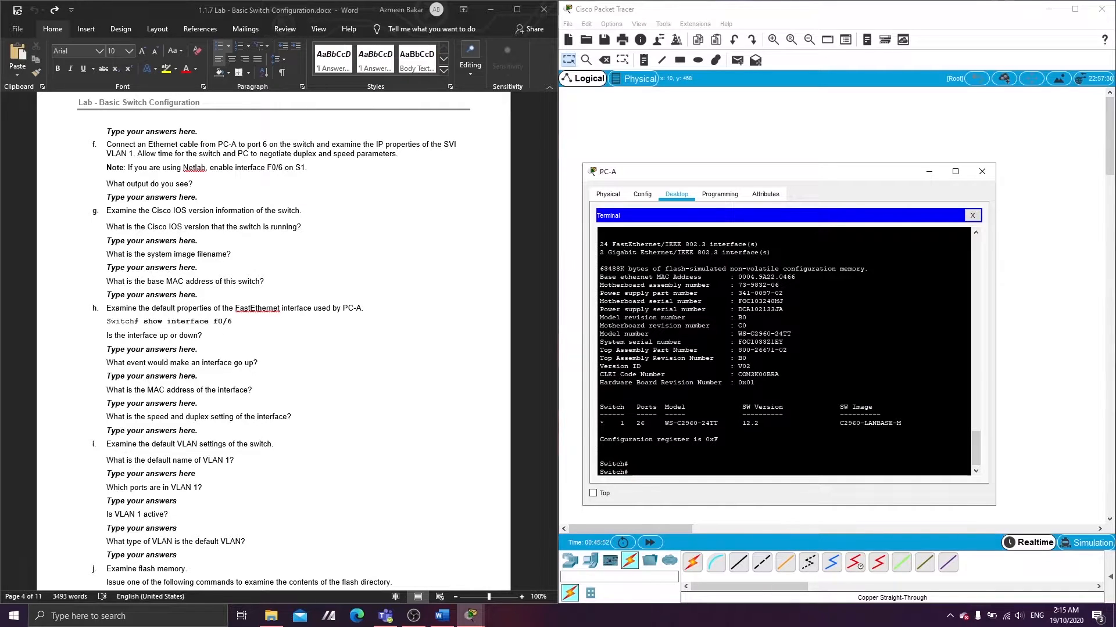
pyautogui.write('show i')
# Step: Run show interfaces fastEthernet 0/6 and highlight its MAC address 0001.43c2.4306
pyautogui.write('nterfaces fastEthernet 0/6')
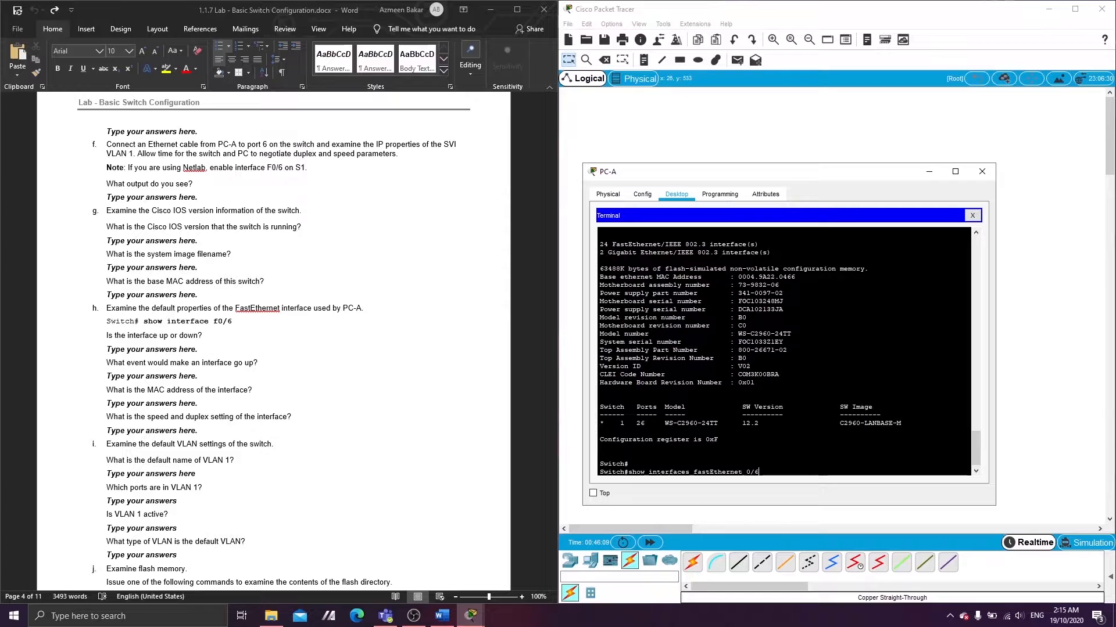
pyautogui.press('Return')
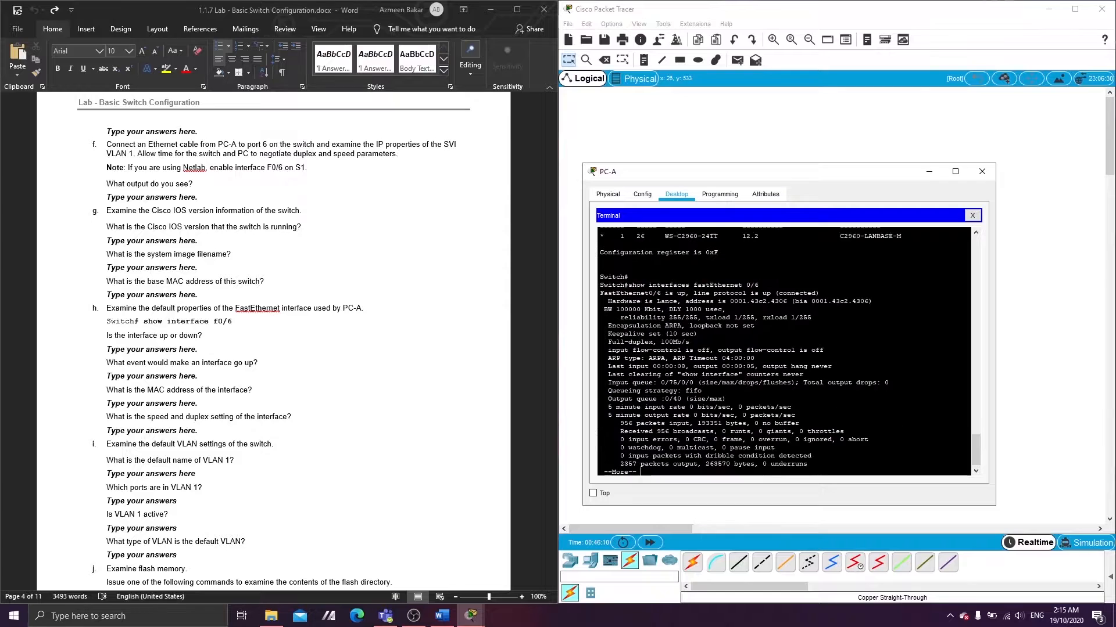
pyautogui.press('space')
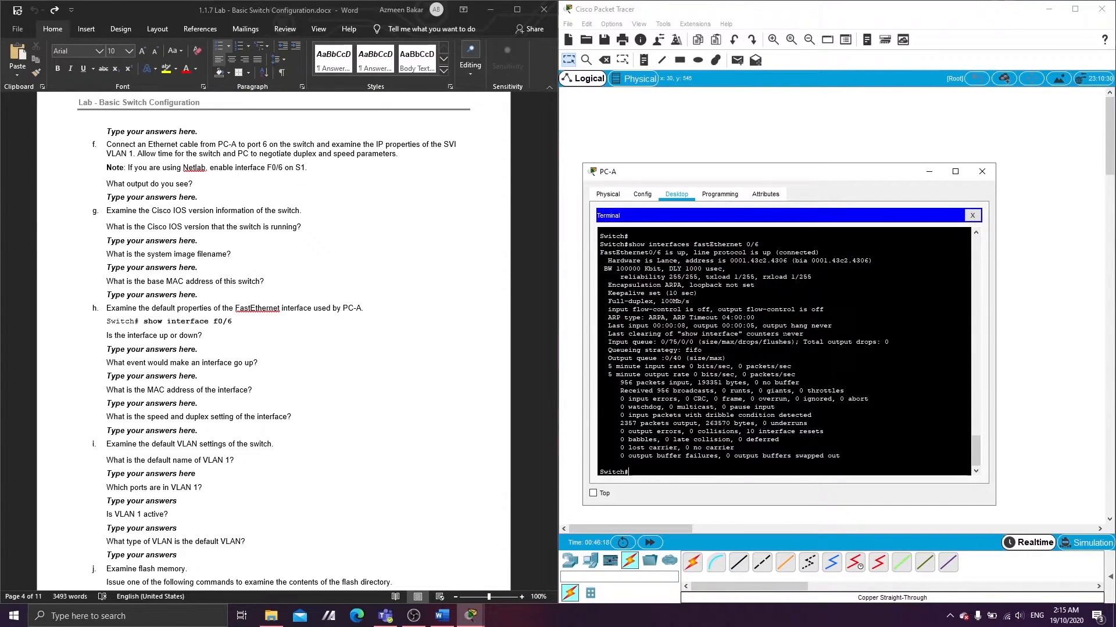
pyautogui.scroll(1, 784, 351)
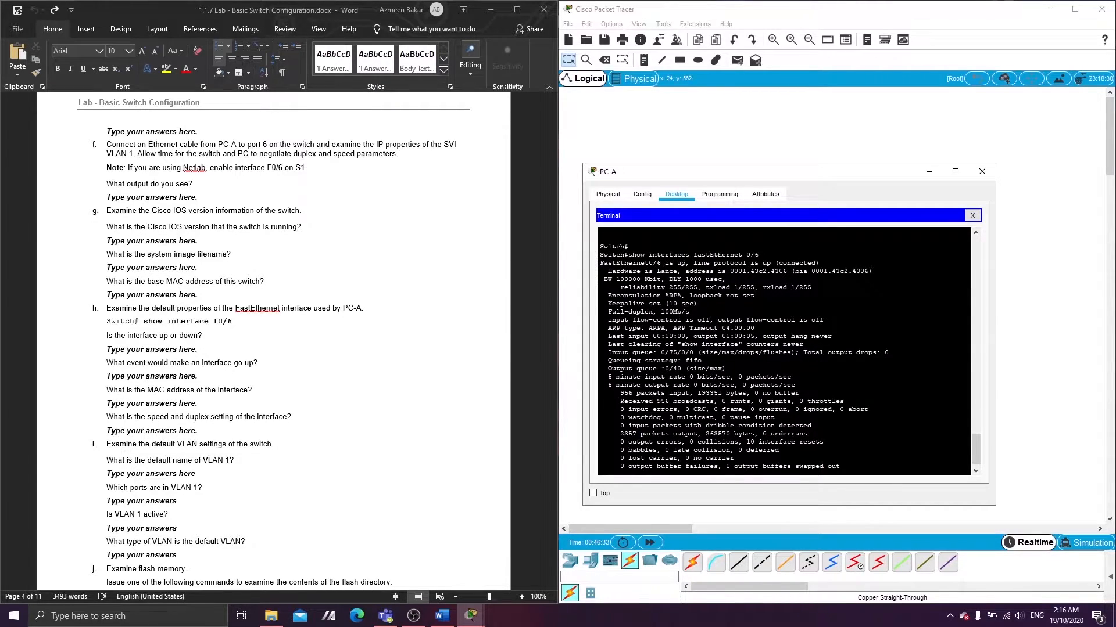
pyautogui.moveTo(730, 271); pyautogui.dragTo(791, 272)
pyautogui.click(730, 458)
pyautogui.press('Return')
pyautogui.press('Return')
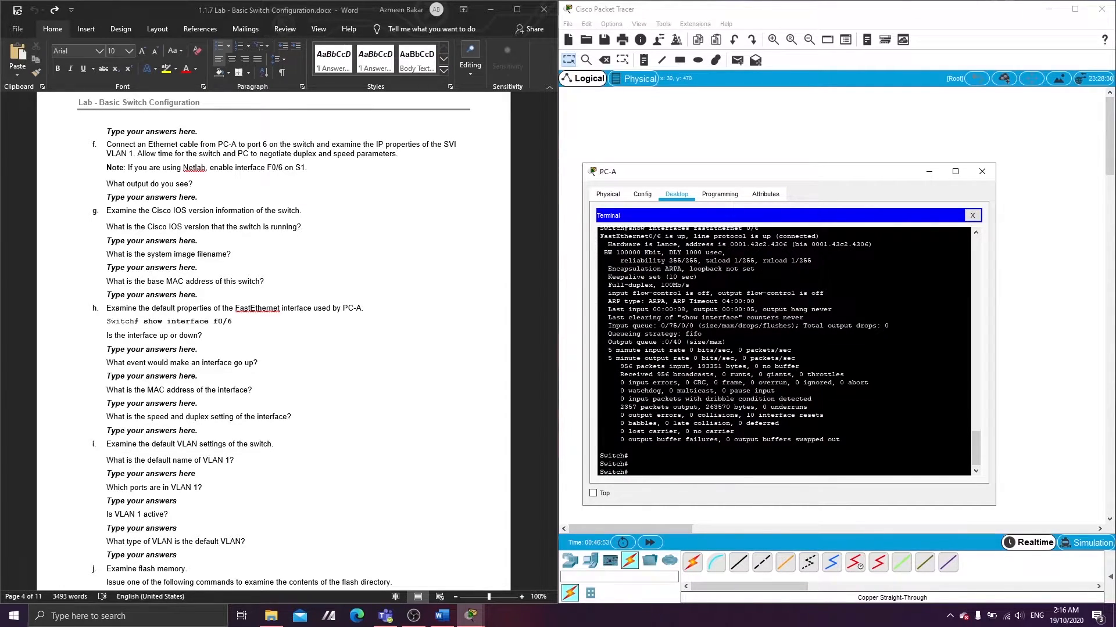
# Step: Run show vlan and page through the full VLAN listing
pyautogui.write('show vlan')
pyautogui.press('Return')
pyautogui.press('space')
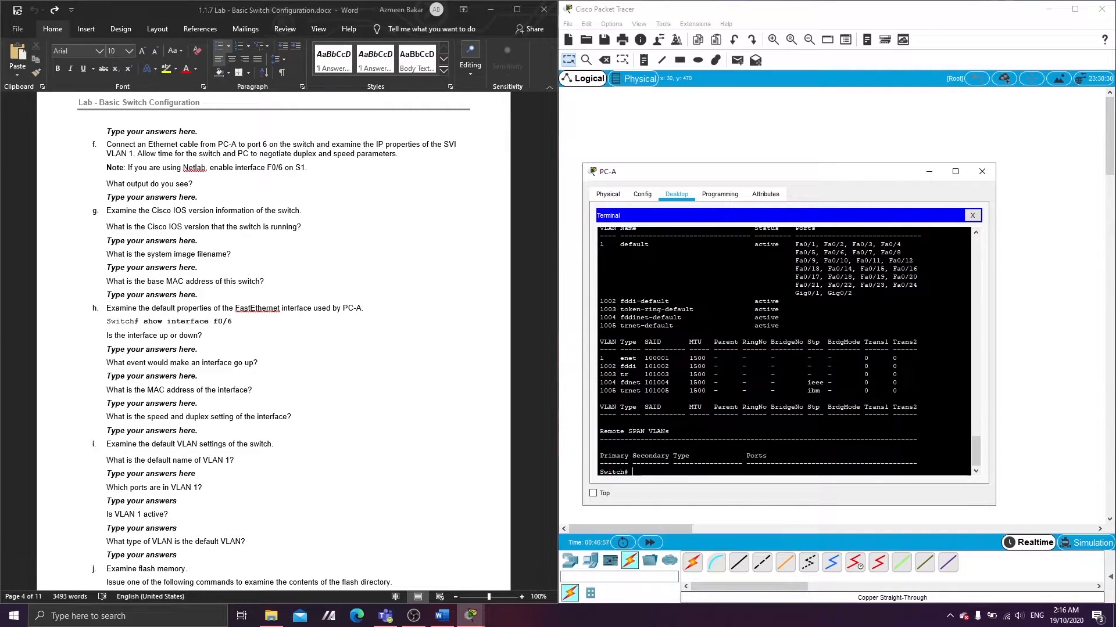
pyautogui.scroll(3, 784, 348)
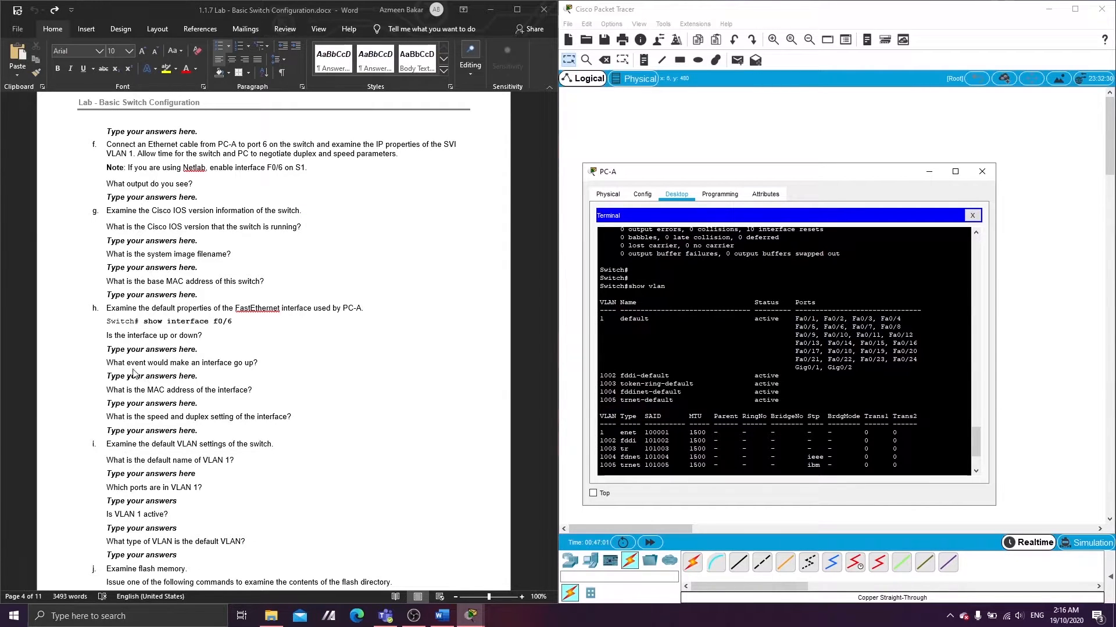
pyautogui.scroll(-5, 143, 437)
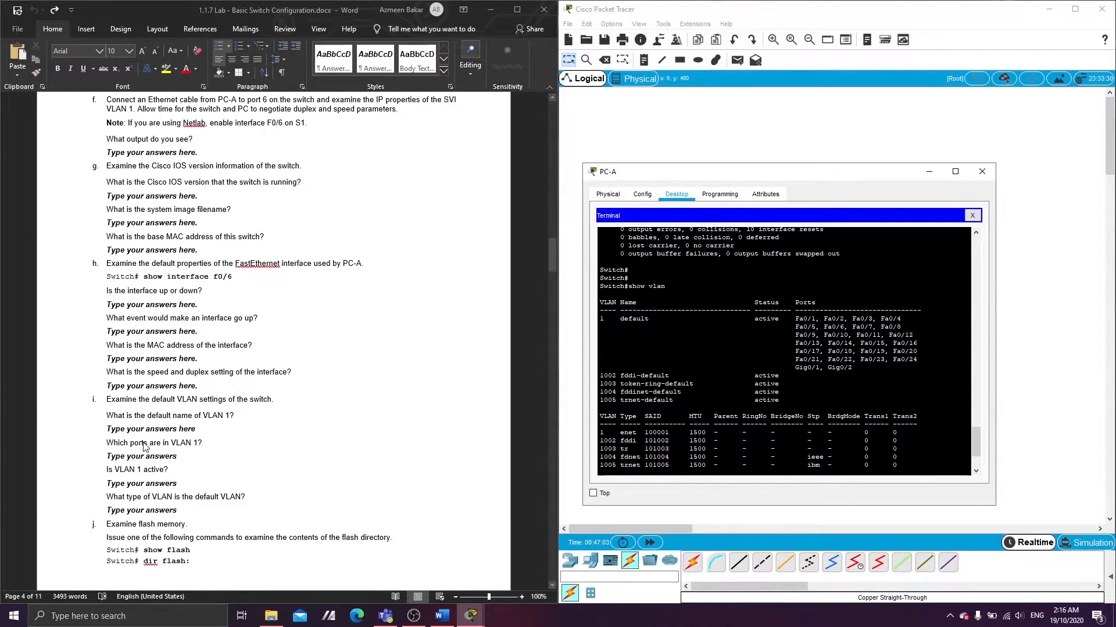
pyautogui.scroll(-2, 145, 447)
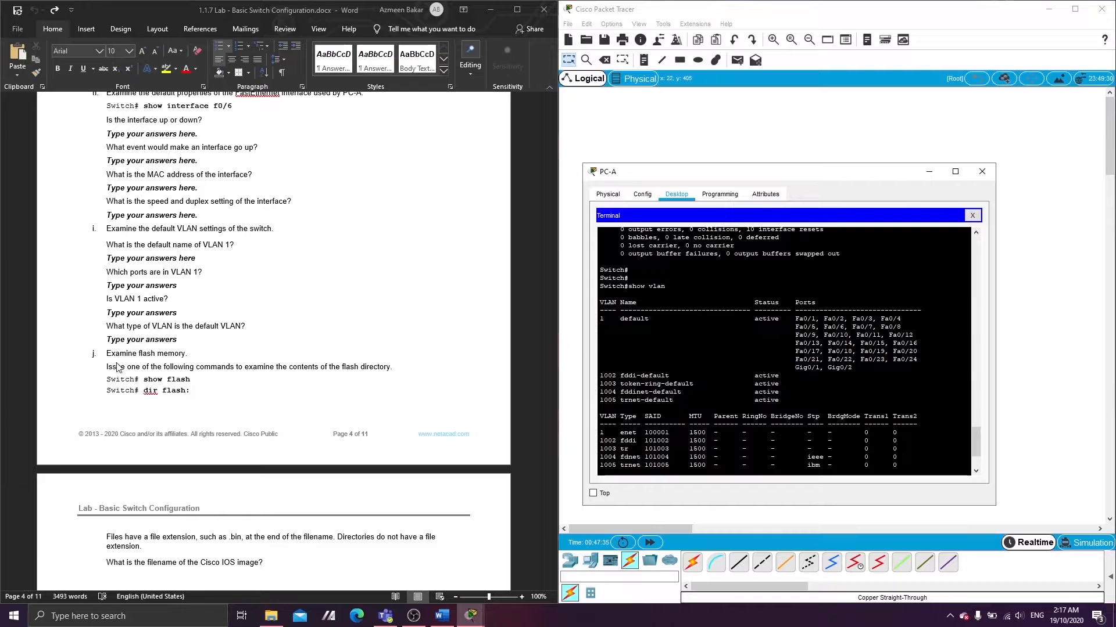
# Step: Run show flash: on S1 to list the c2960-lanbase-mz.122-25.FX.bin IOS image
pyautogui.press('Return')
pyautogui.press('Return')
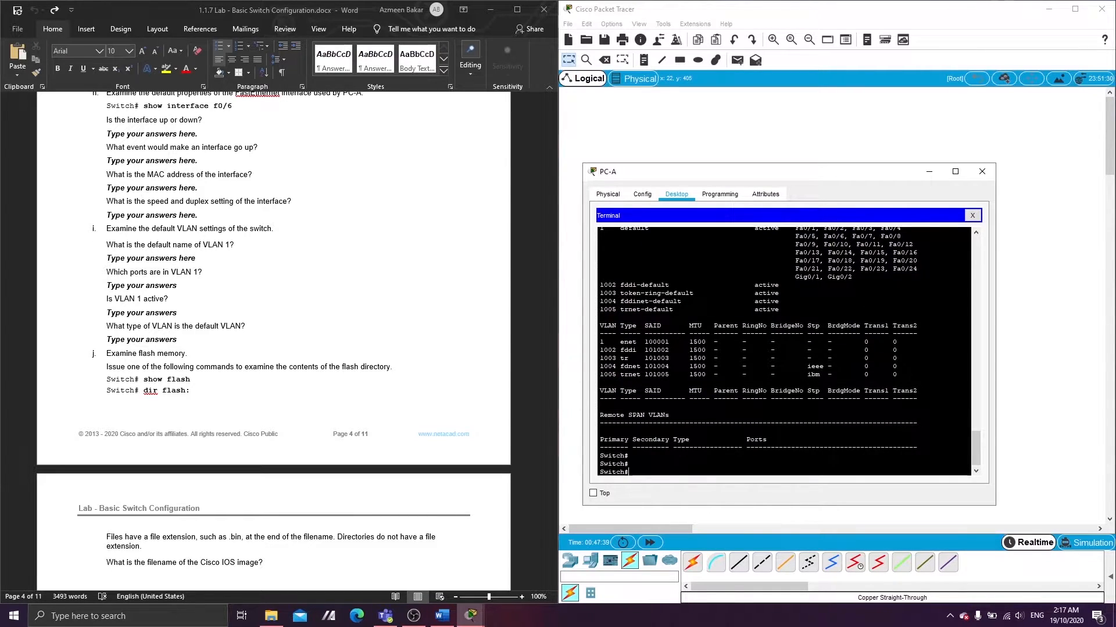
pyautogui.write('show flas')
pyautogui.press('Return')
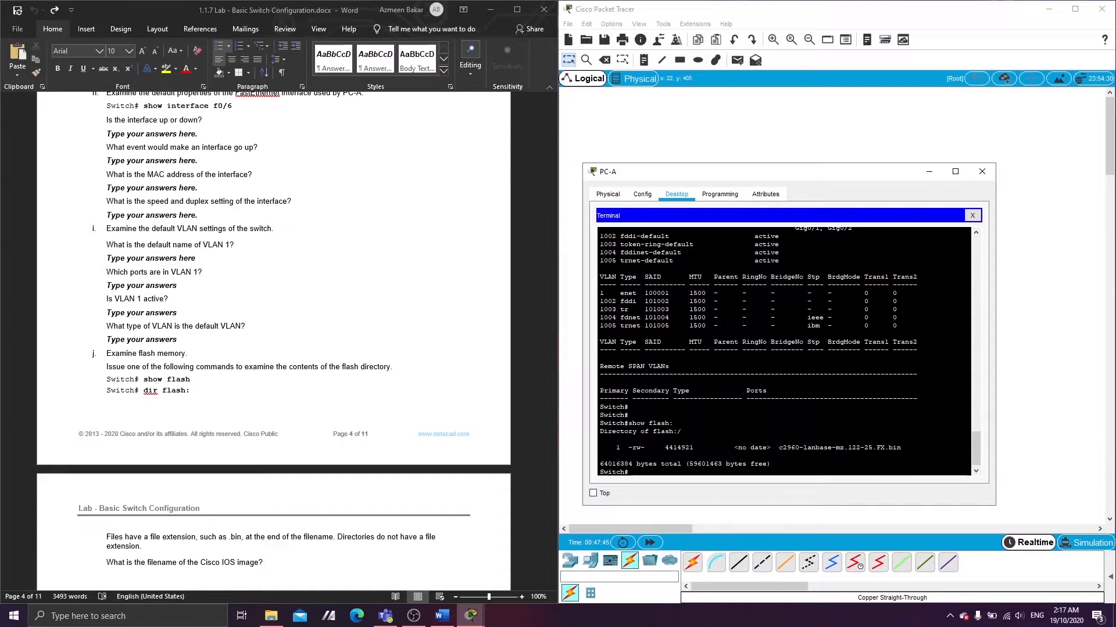
pyautogui.press('Return')
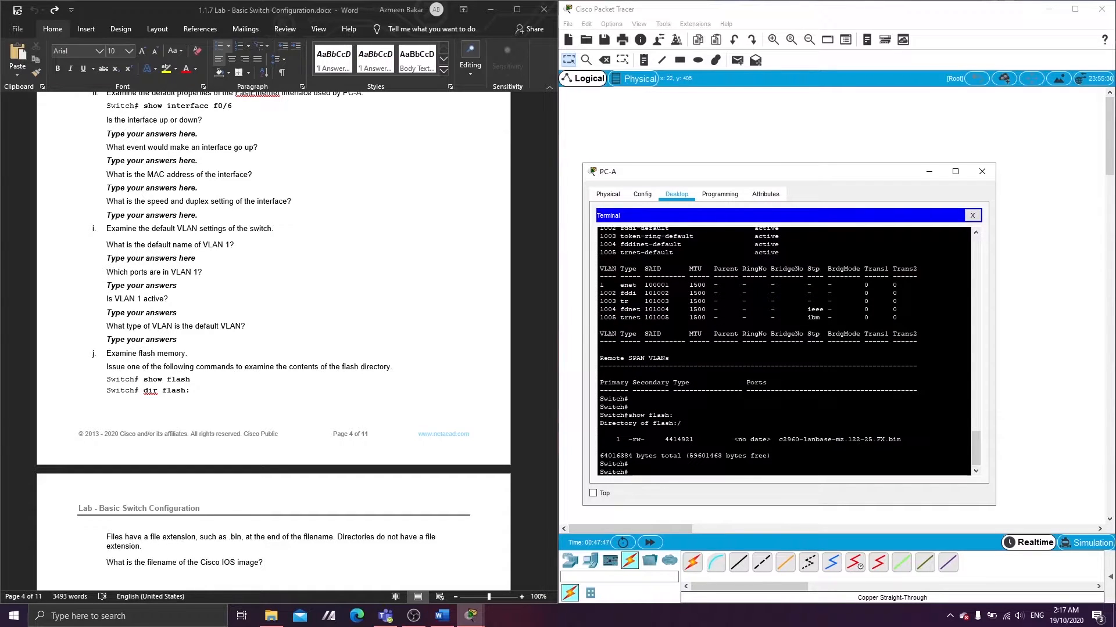
pyautogui.scroll(-4, 295, 342)
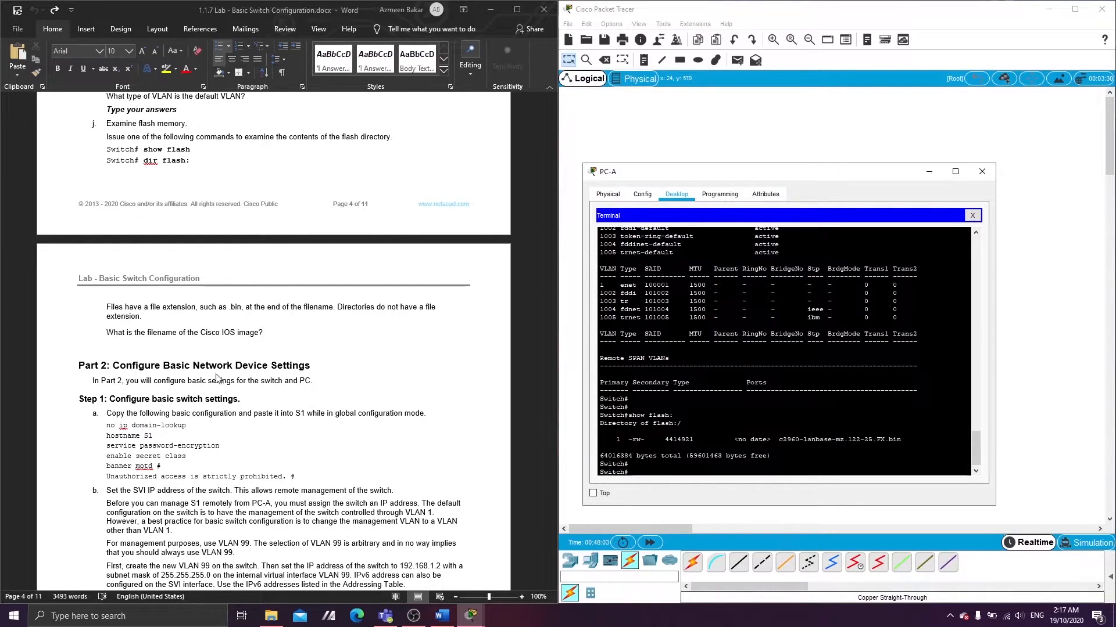
# Step: Enter global configuration, disable DNS lookup, and set the switch hostname to S1
pyautogui.scroll(-5, 216, 376)
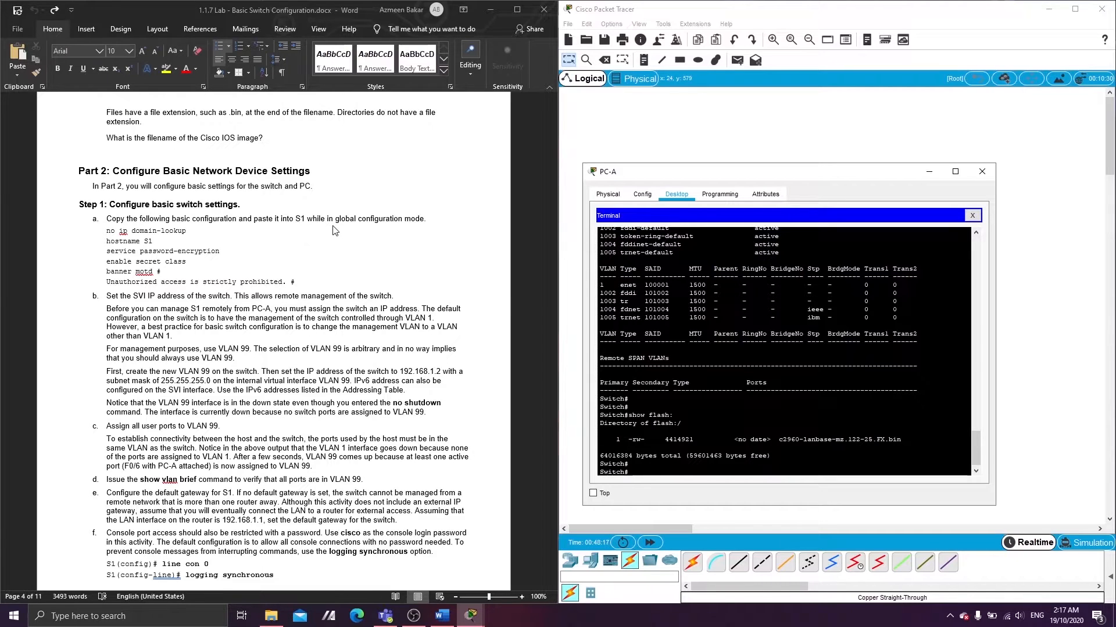
pyautogui.press('Return')
pyautogui.write('config t')
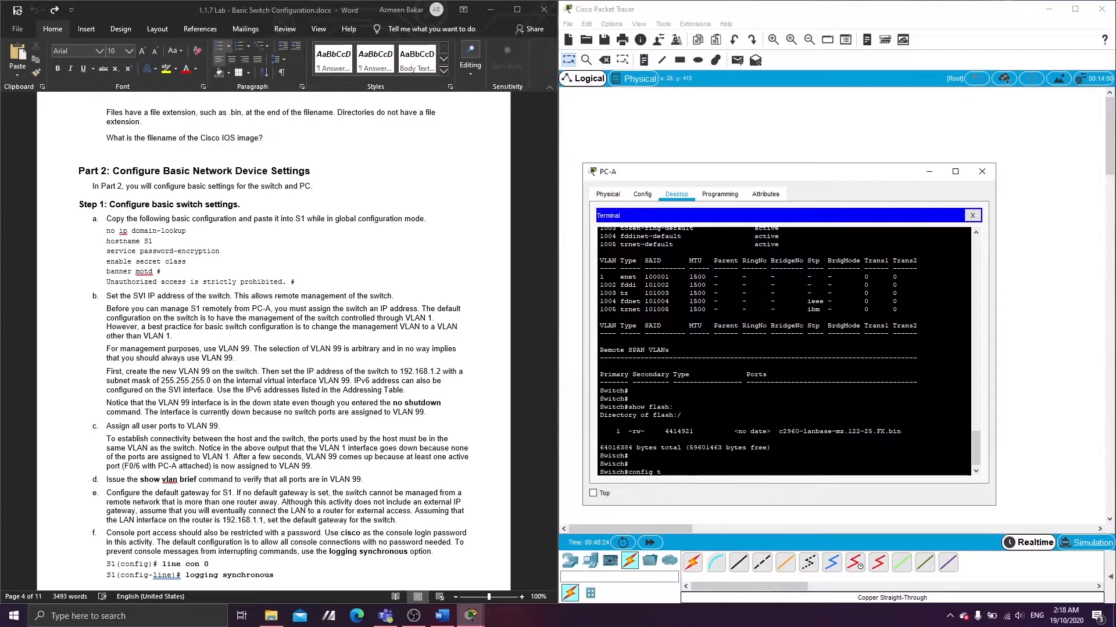
pyautogui.press('Return')
pyautogui.press('Return')
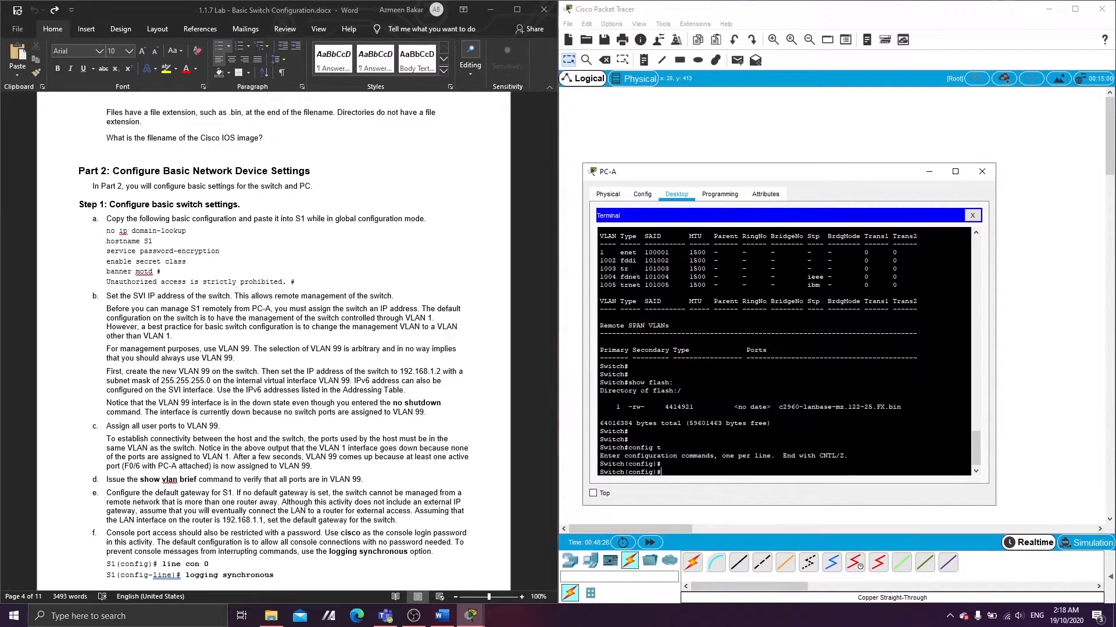
pyautogui.write('no ip domain-lookupp')
pyautogui.press('Return')
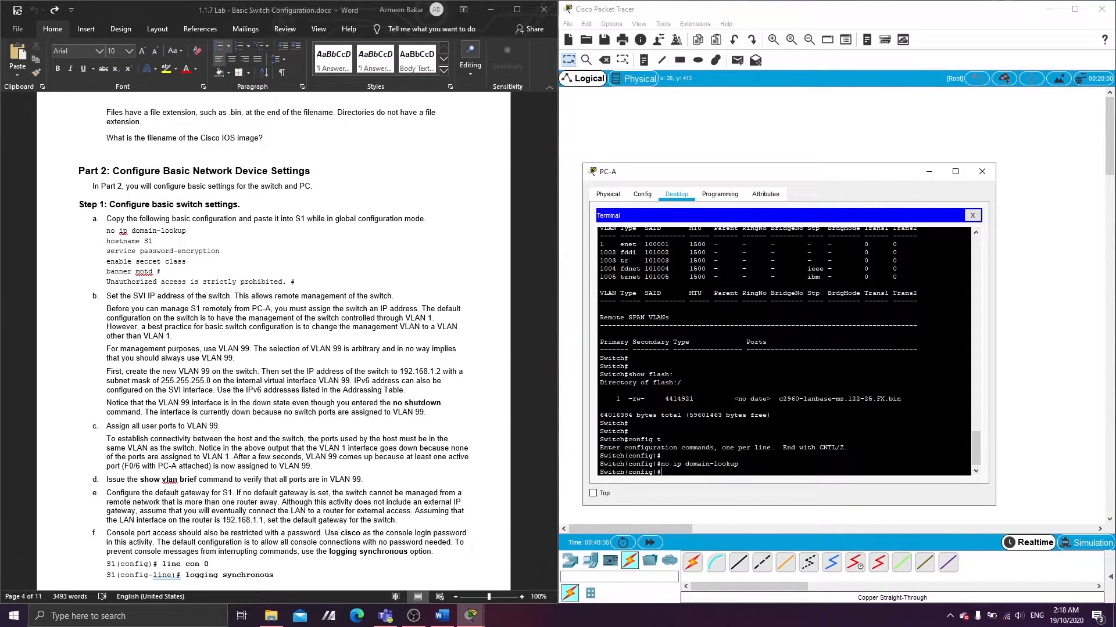
pyautogui.write('hostane')
pyautogui.press('BackSpace')
pyautogui.press('BackSpace')
pyautogui.write('name S1')
pyautogui.press('Return')
# Step: Enable service password-encryption, set an enable secret password, and add an unauthorized-access MOTD banner
pyautogui.press('Return')
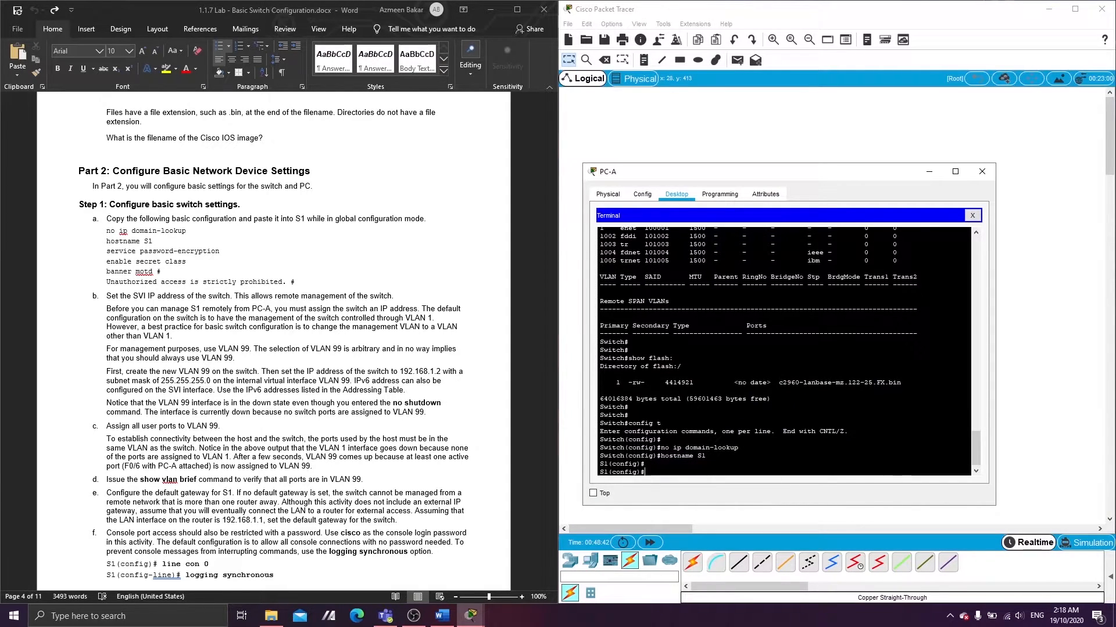
pyautogui.write('service password-encryption')
pyautogui.press('Return')
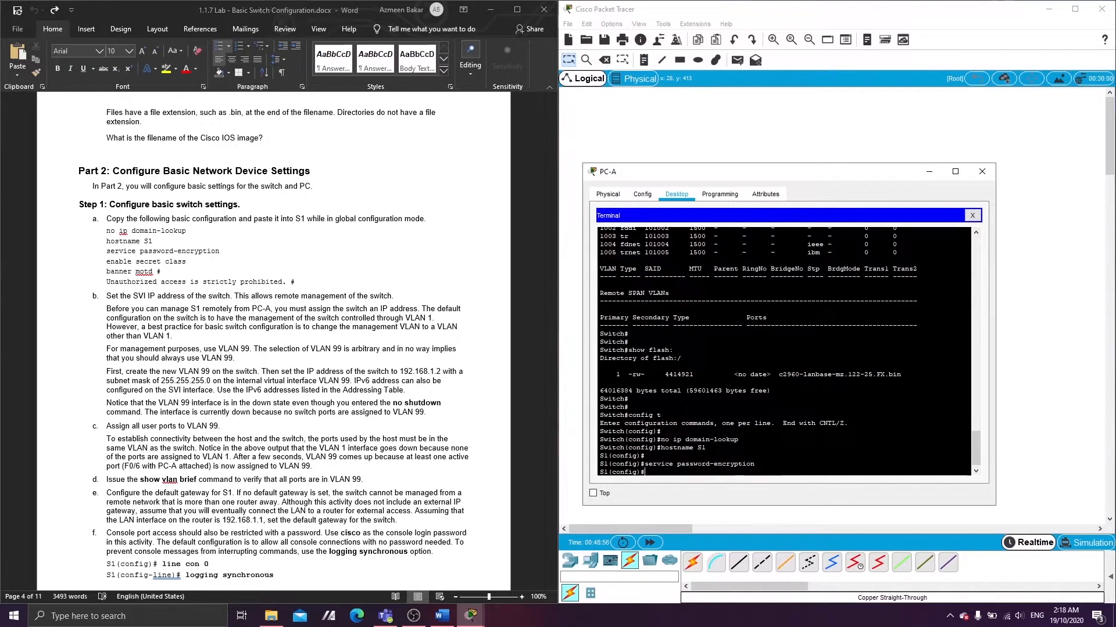
pyautogui.write('enable secret class')
pyautogui.press('Return')
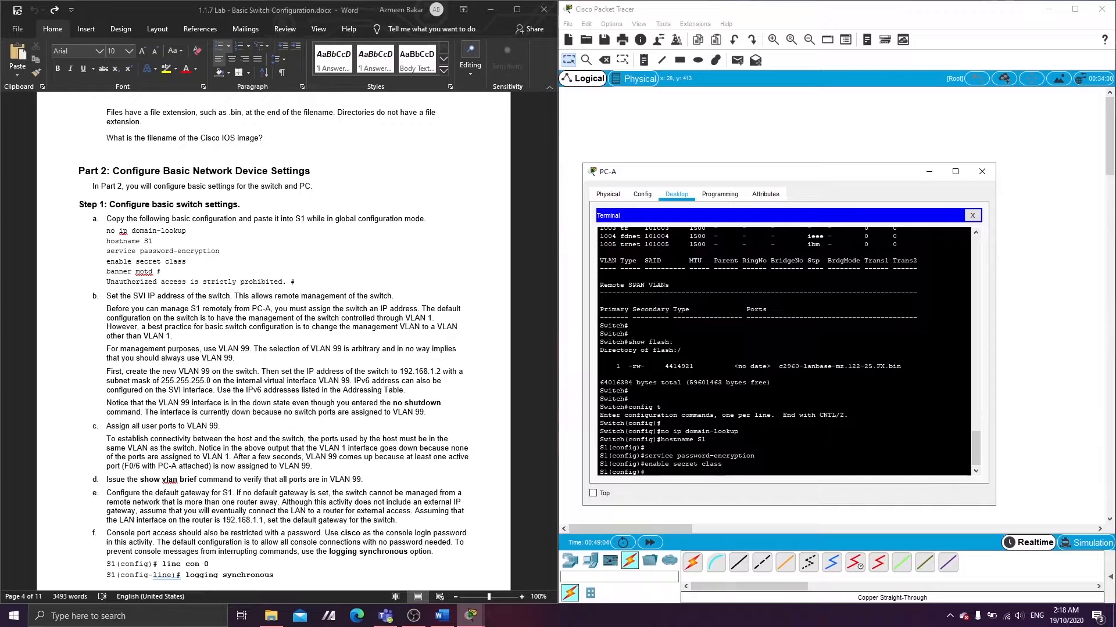
pyautogui.write('banner motd # Unauthori')
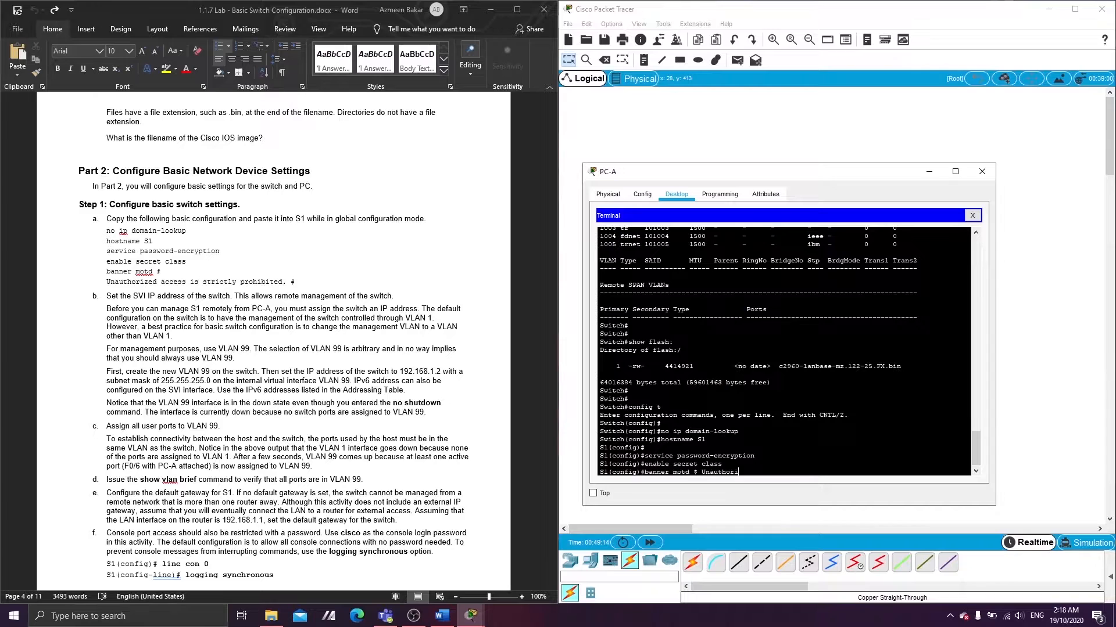
pyautogui.write('zed acc')
pyautogui.press('BackSpace')
pyautogui.write('strictly prohibited $')
pyautogui.press('Return')
pyautogui.press('Return')
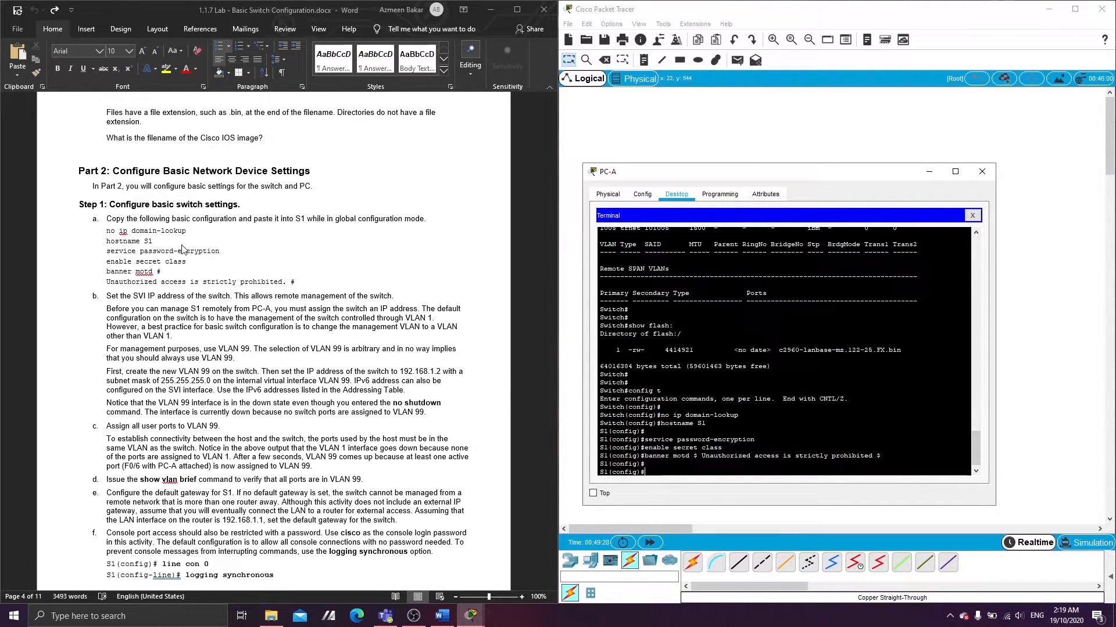
pyautogui.scroll(-1, 147, 290)
pyautogui.scroll(-3, 147, 289)
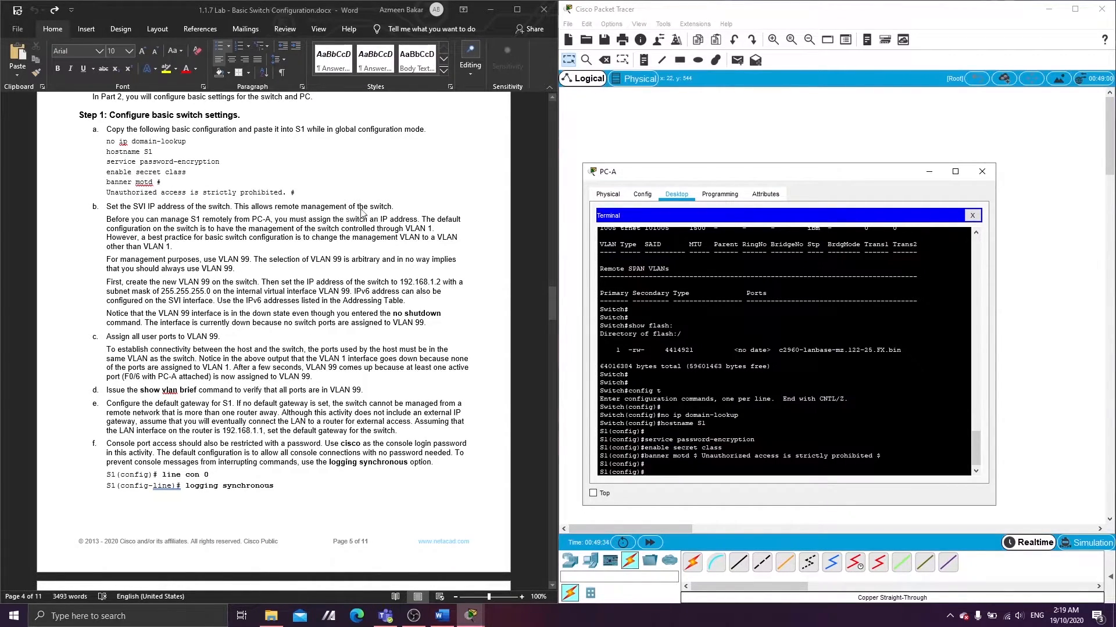
# Step: Create VLAN 99 on S1 and leave VLAN configuration
pyautogui.press('Return')
pyautogui.write('vlan 99')
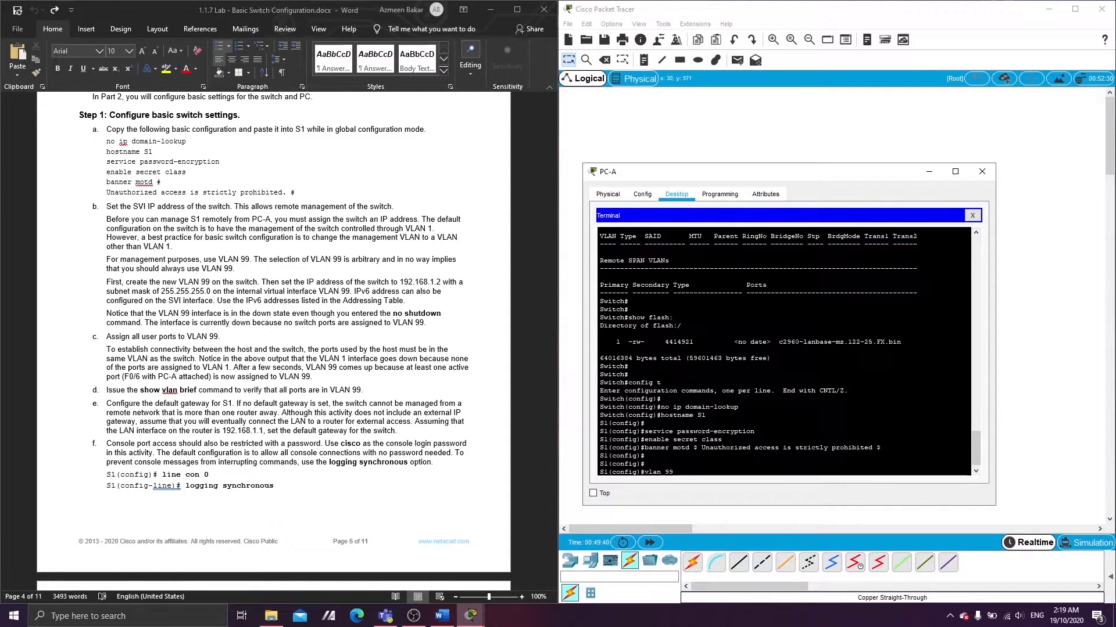
pyautogui.press('Return')
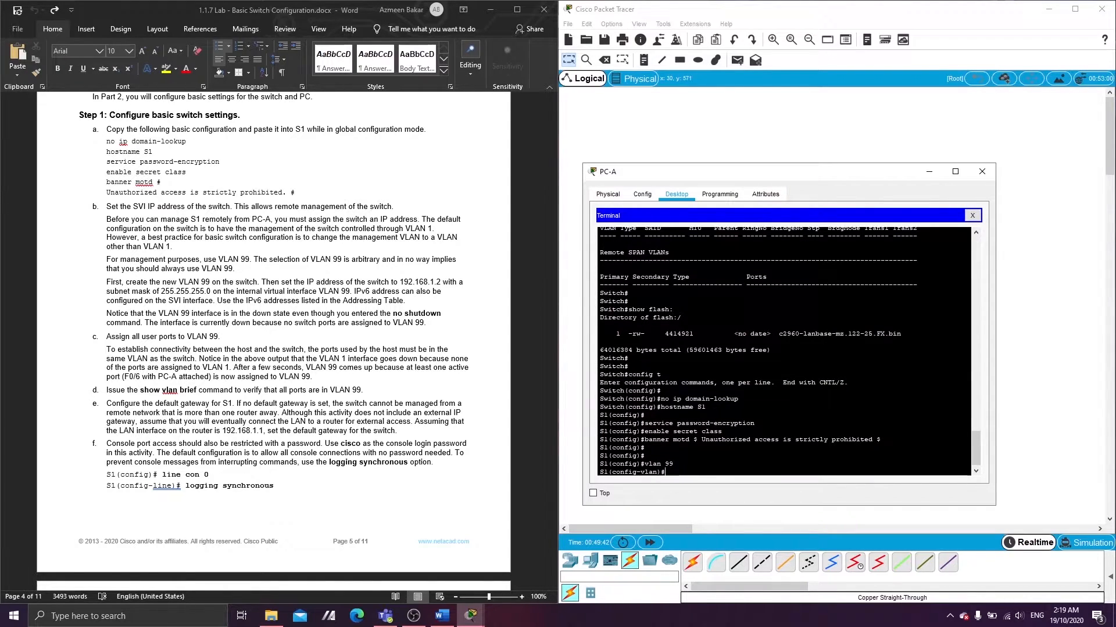
pyautogui.write('exit')
pyautogui.press('Return')
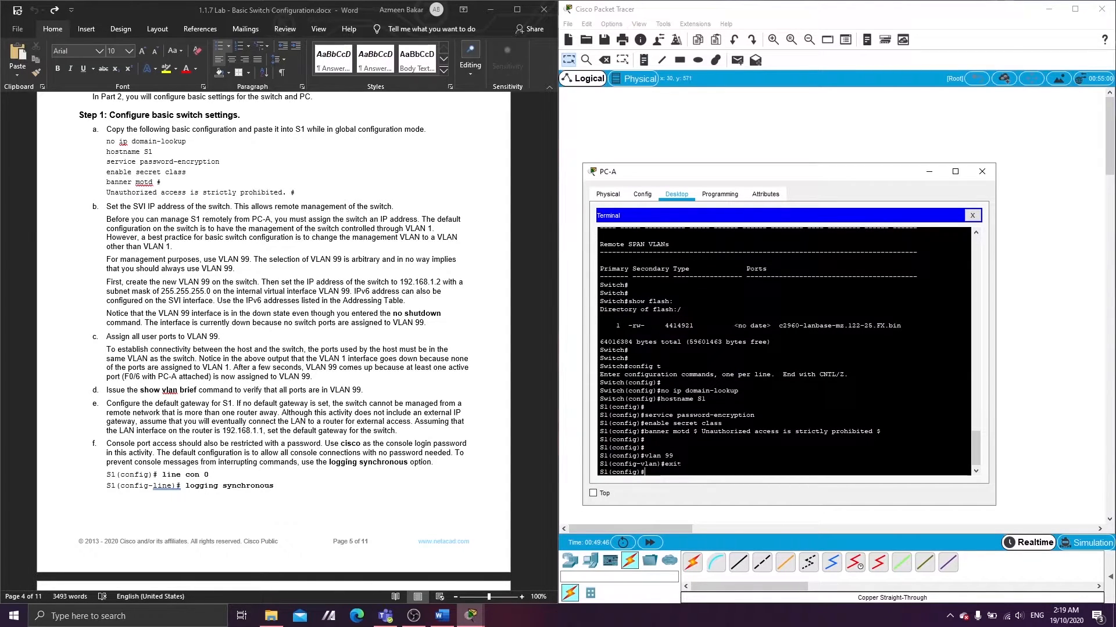
# Step: Give interface VLAN 99 the address 192.168.1.2 255.255.255.0
pyautogui.write('ace')
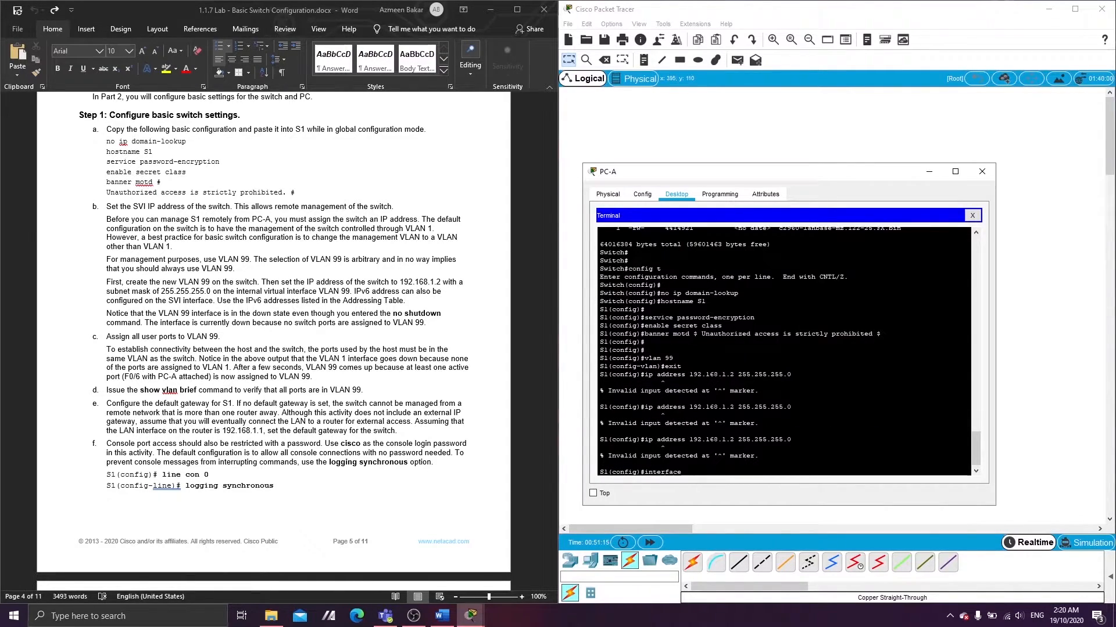
pyautogui.write(' vlan 99')
pyautogui.press('Return')
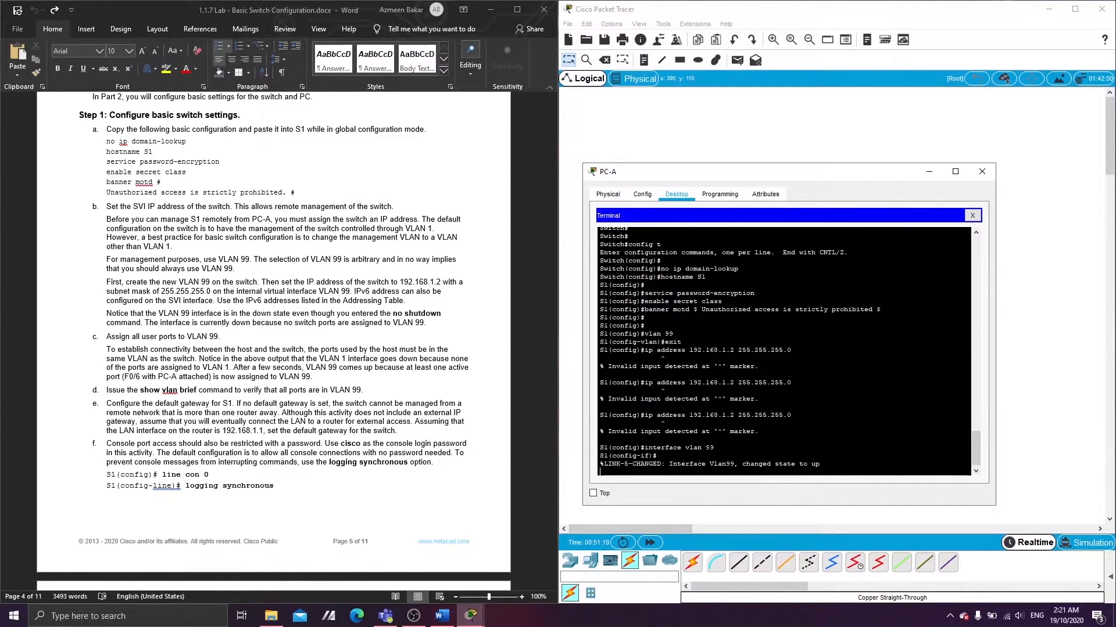
pyautogui.write('i')
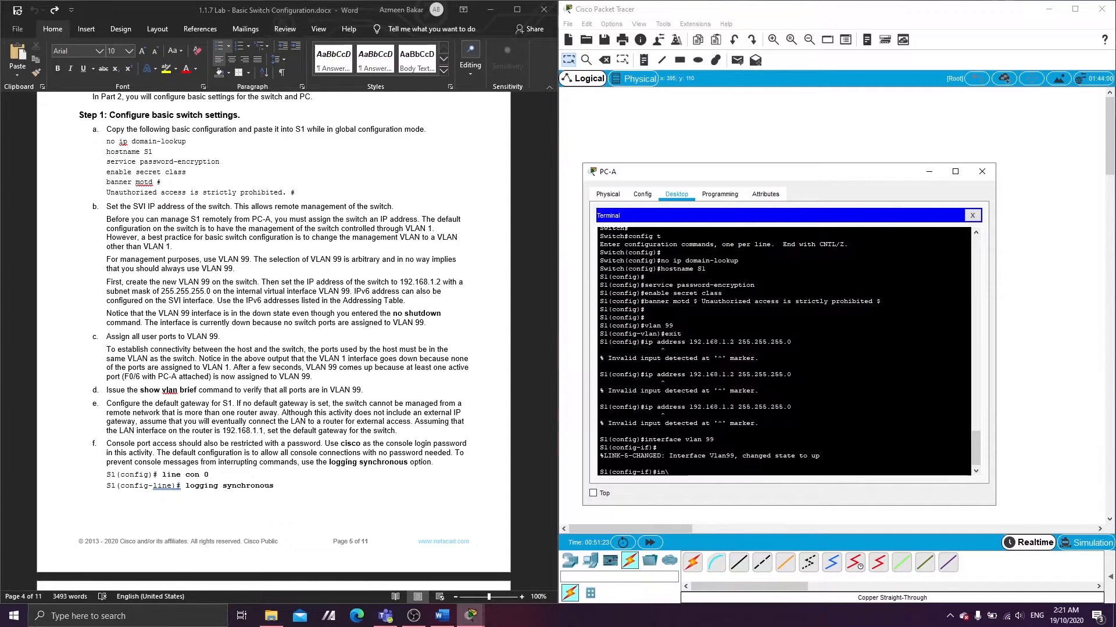
pyautogui.write('p address 192.168.1.2 2')
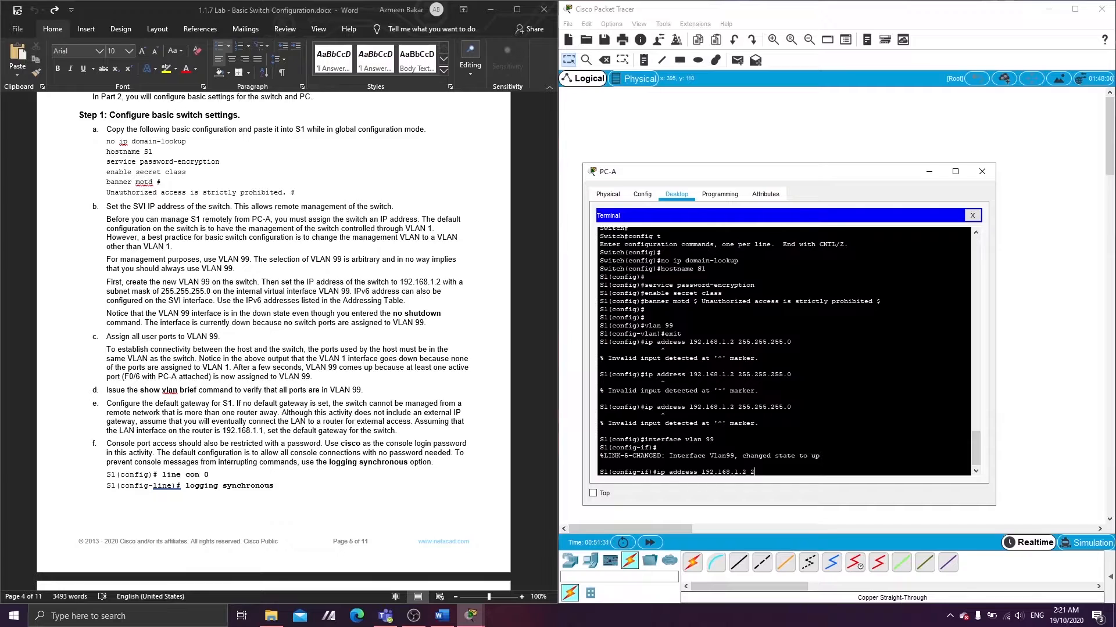
pyautogui.write('55.25')
pyautogui.write('5.255.255.0')
pyautogui.press('Return')
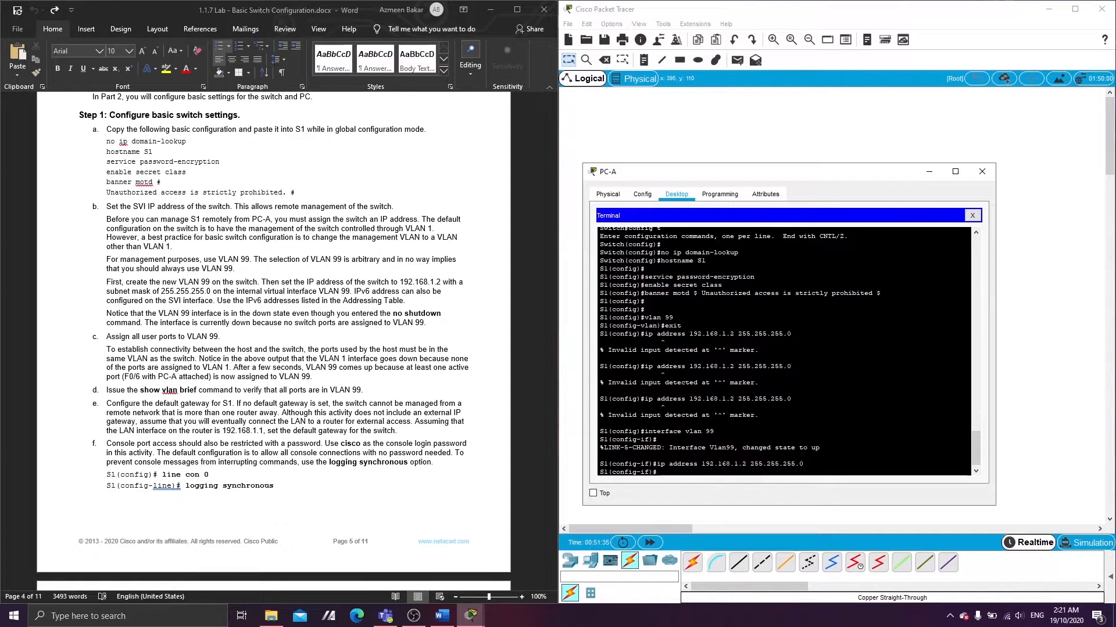
# Step: Check the interface's ip and ipv6 options, then exit to global configuration
pyautogui.write('ip ?')
pyautogui.press('Return')
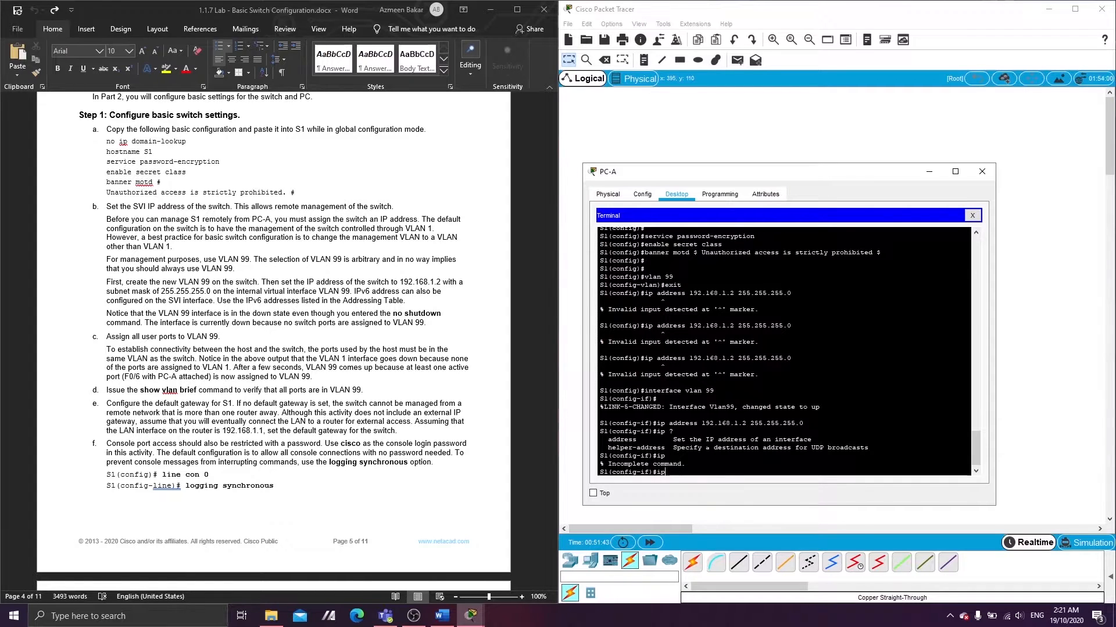
pyautogui.write('ipv6 ?')
pyautogui.press('Return')
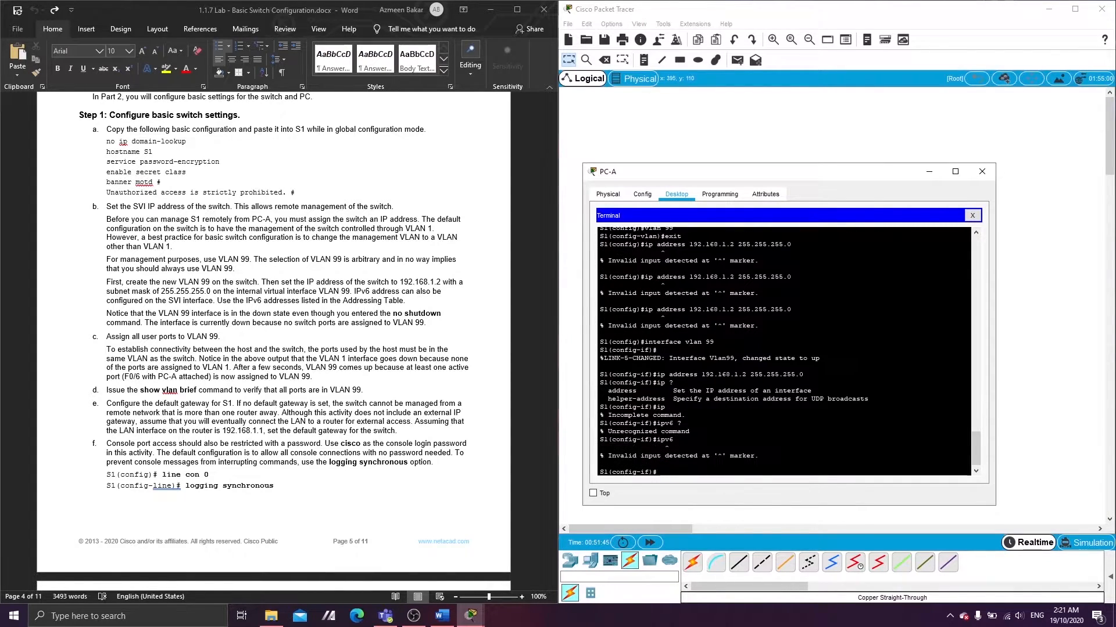
pyautogui.press('Return')
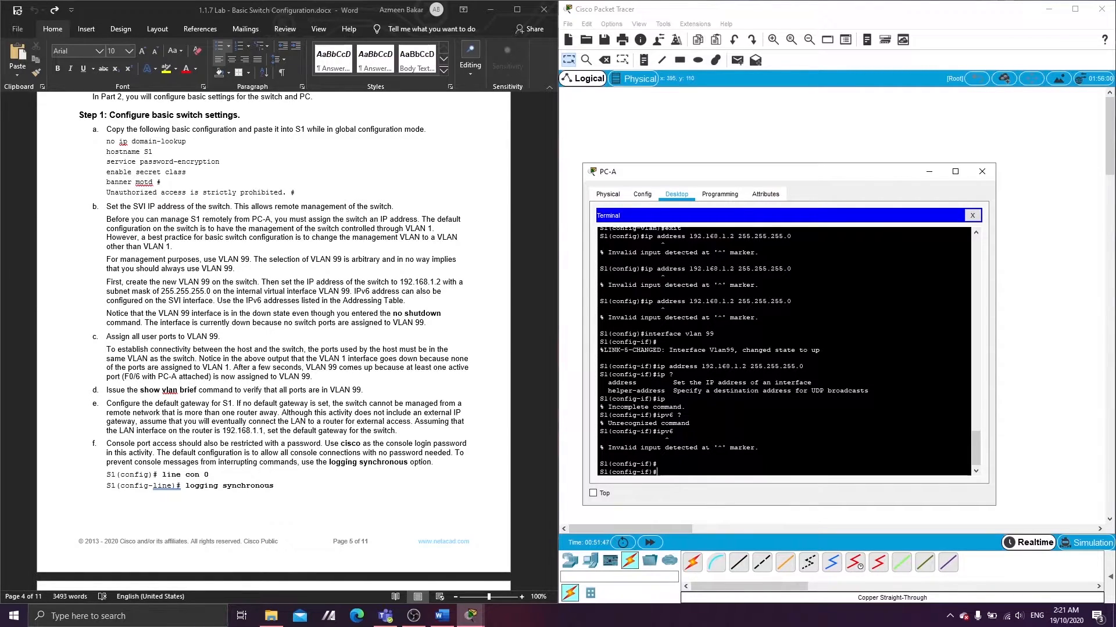
pyautogui.write('exit')
pyautogui.press('Return')
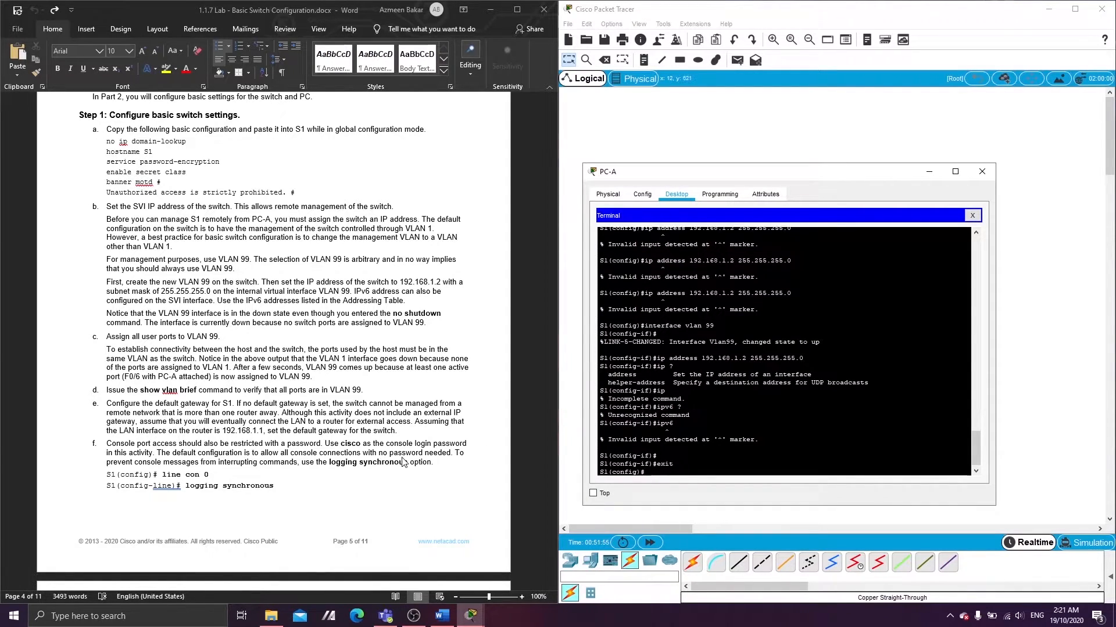
pyautogui.scroll(-2, 128, 325)
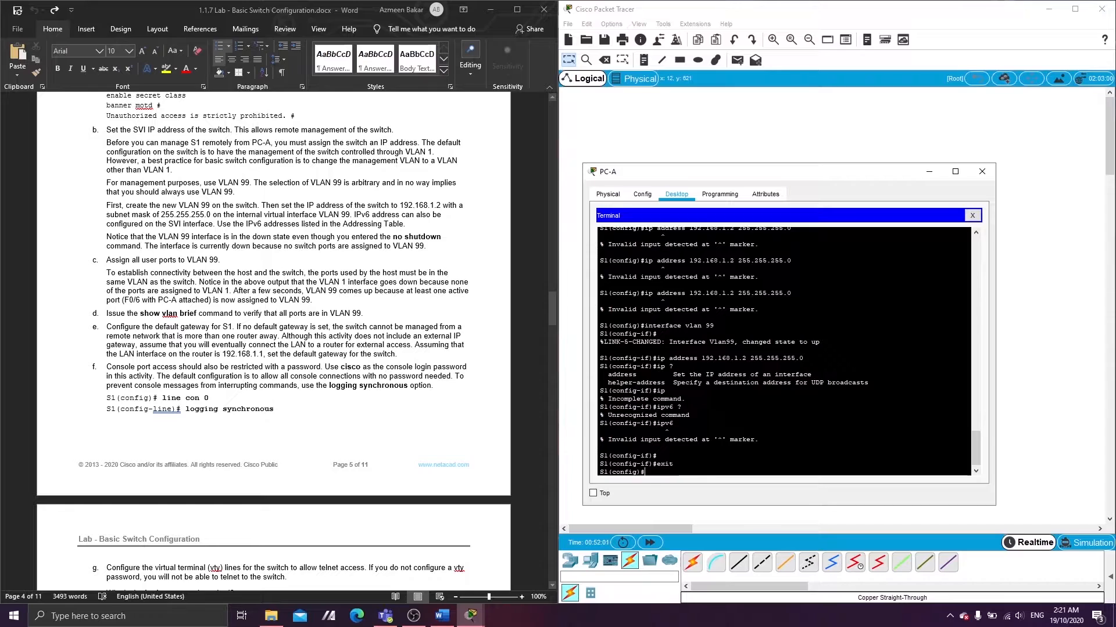
# Step: Assign ports Fa0/1-24 and Gi0/1-2 to access VLAN 99 with an interface range
pyautogui.press('Return')
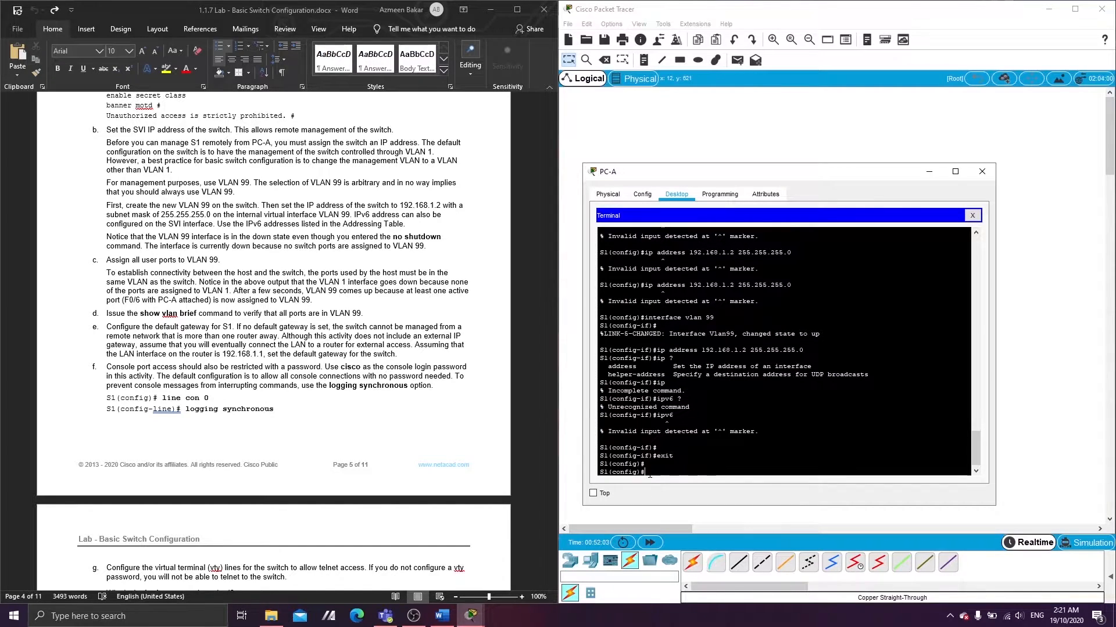
pyautogui.write('o')
pyautogui.write('nterface range fastEthernet 0/1')
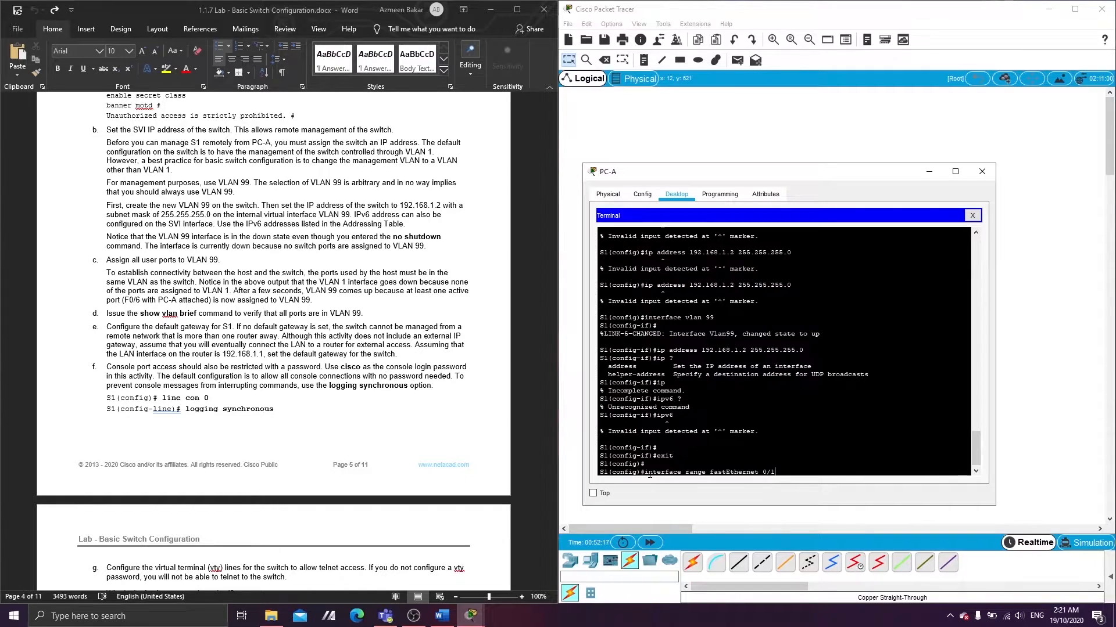
pyautogui.write('-24 , gig  0/1-2')
pyautogui.press('Return')
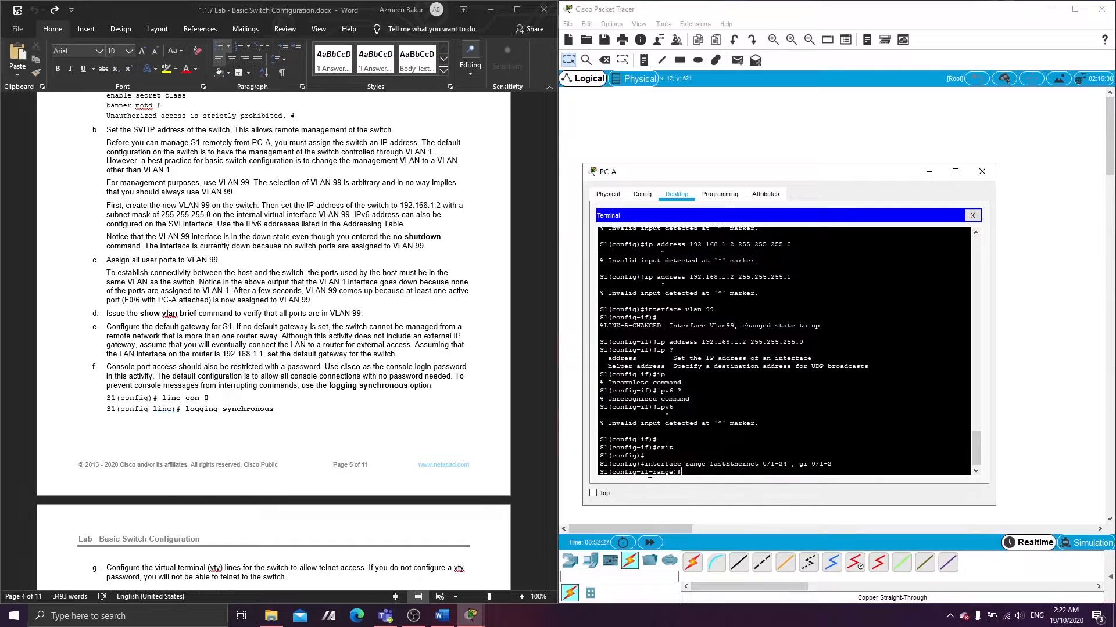
pyautogui.write('switchport access vlan 99')
pyautogui.press('Return')
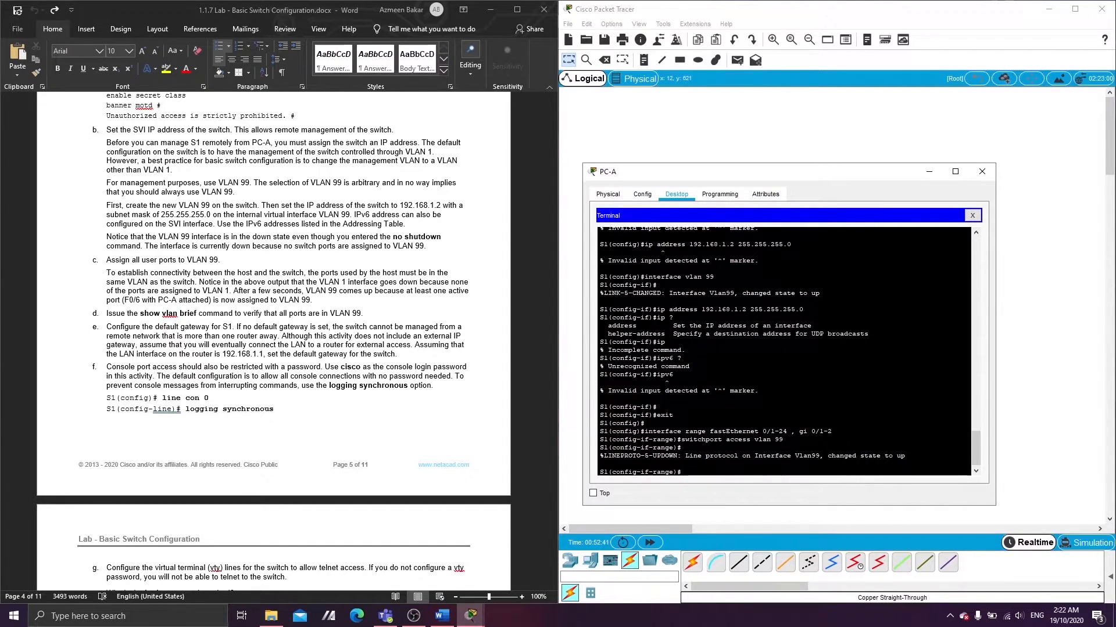
# Step: Return to privileged mode and run show vlan brief to confirm the VLAN 99 ports
pyautogui.press('Return')
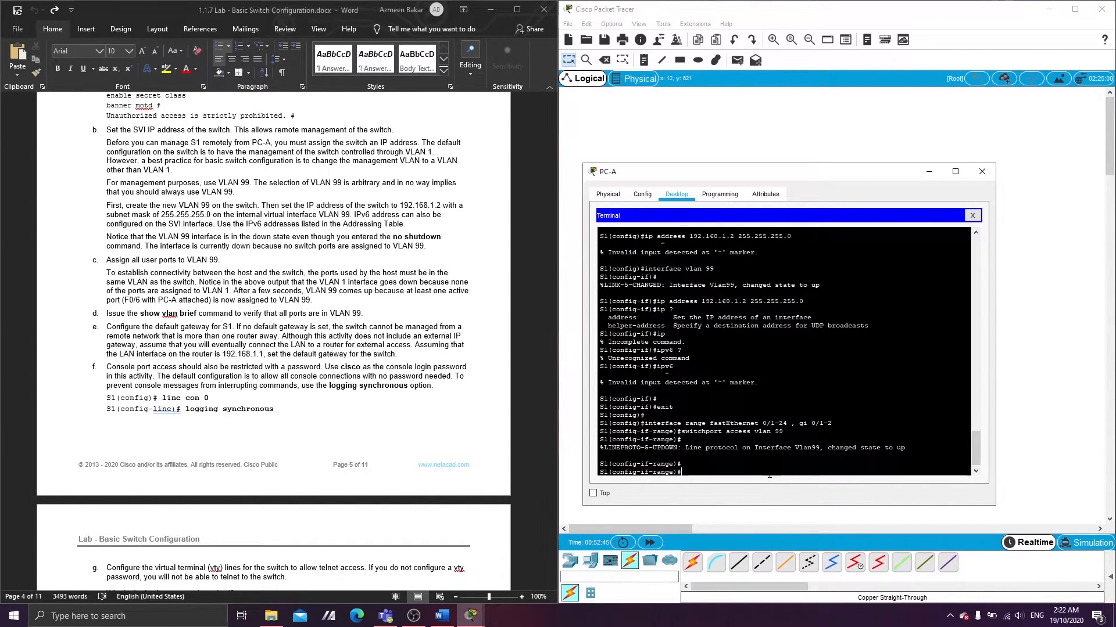
pyautogui.hotkey('ctrl', 'z')
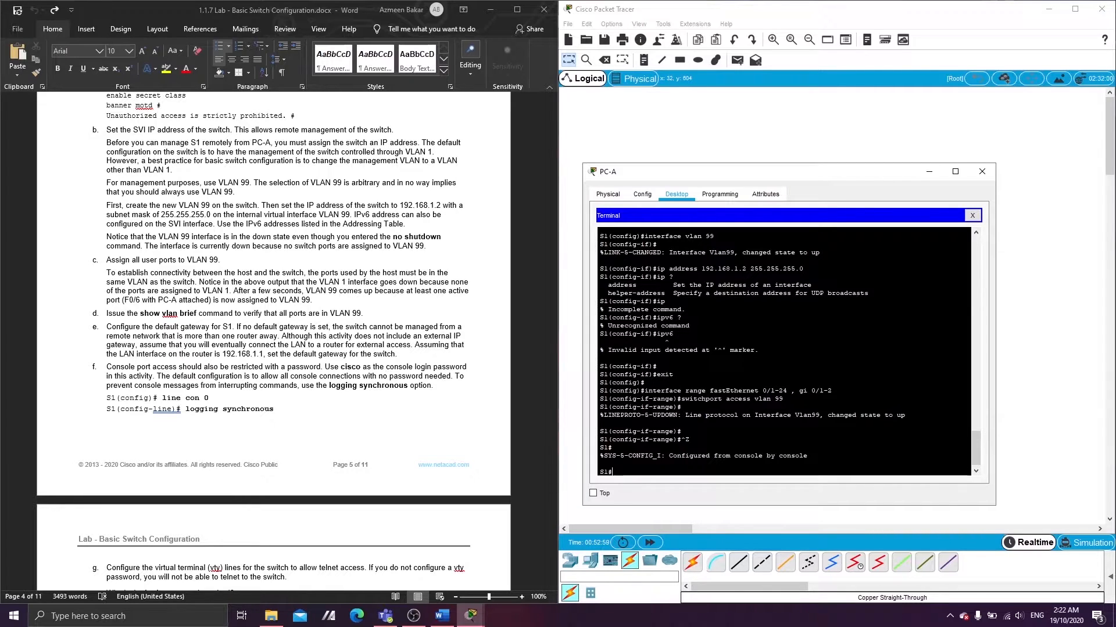
pyautogui.write('show vlan brief')
pyautogui.press('Return')
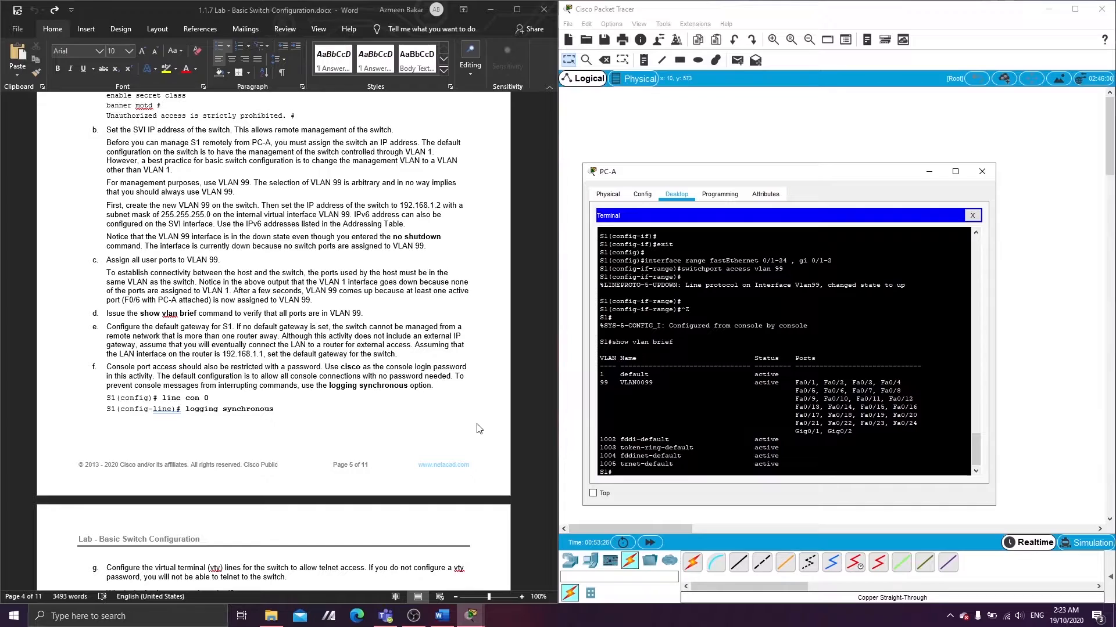
# Step: Re-run show vlan brief to confirm Fa0/1-24 and Gi0/1-2 are in VLAN 99
pyautogui.press('Return')
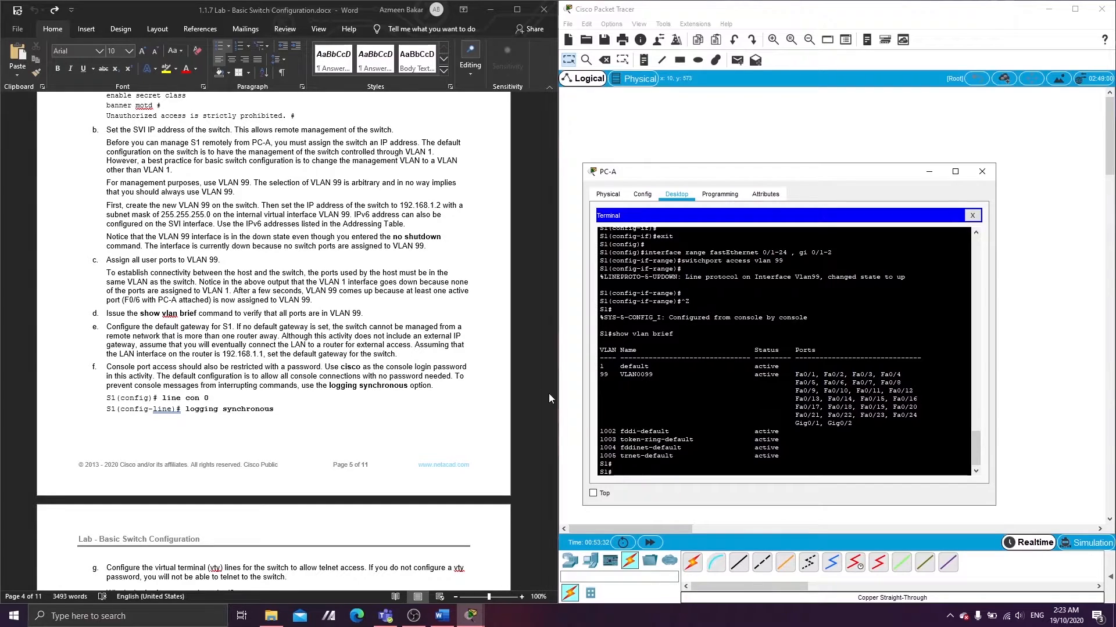
pyautogui.press('Return')
pyautogui.write('show vlan')
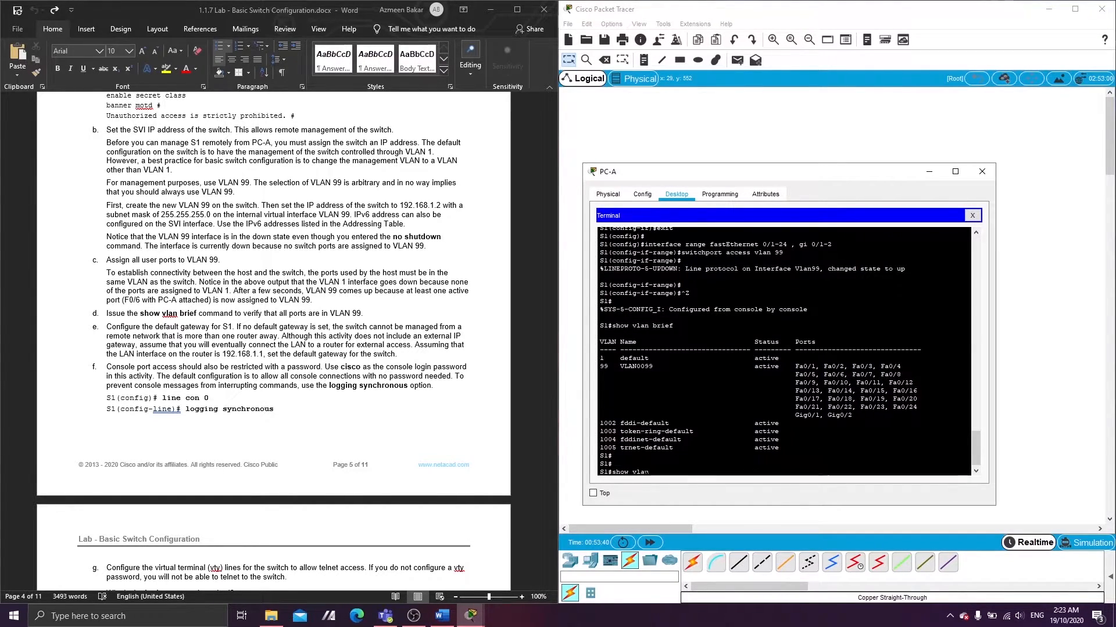
pyautogui.write(' brief')
pyautogui.press('Return')
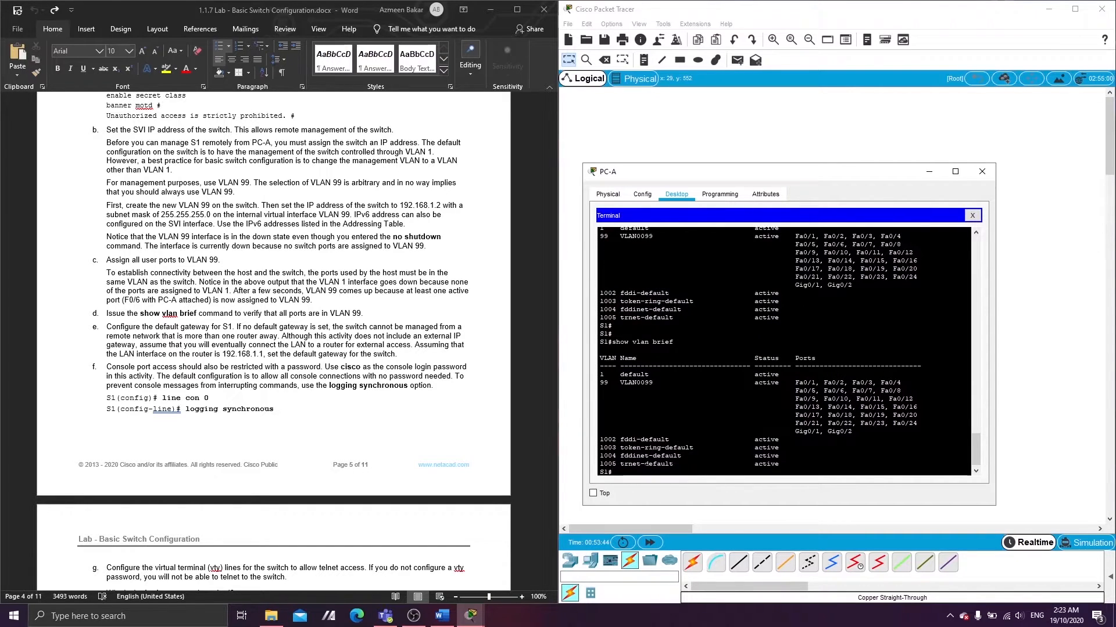
pyautogui.press('Return')
pyautogui.press('Return')
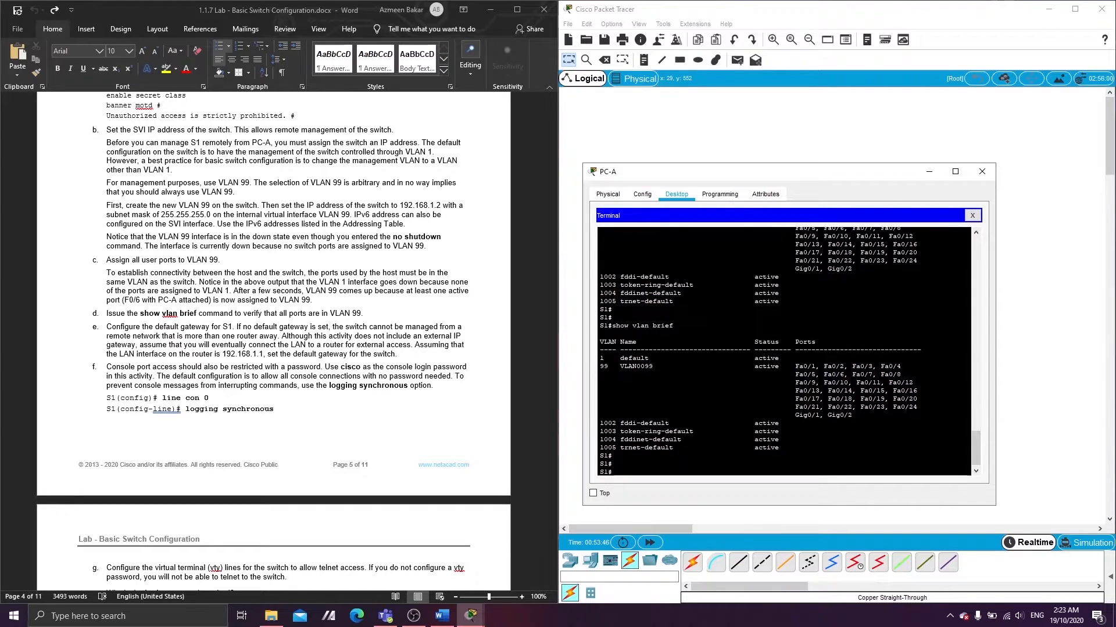
pyautogui.write('config t')
# Step: In global configuration, set S1's ip default-gateway to 192.168.1.1
pyautogui.press('Return')
pyautogui.press('Return')
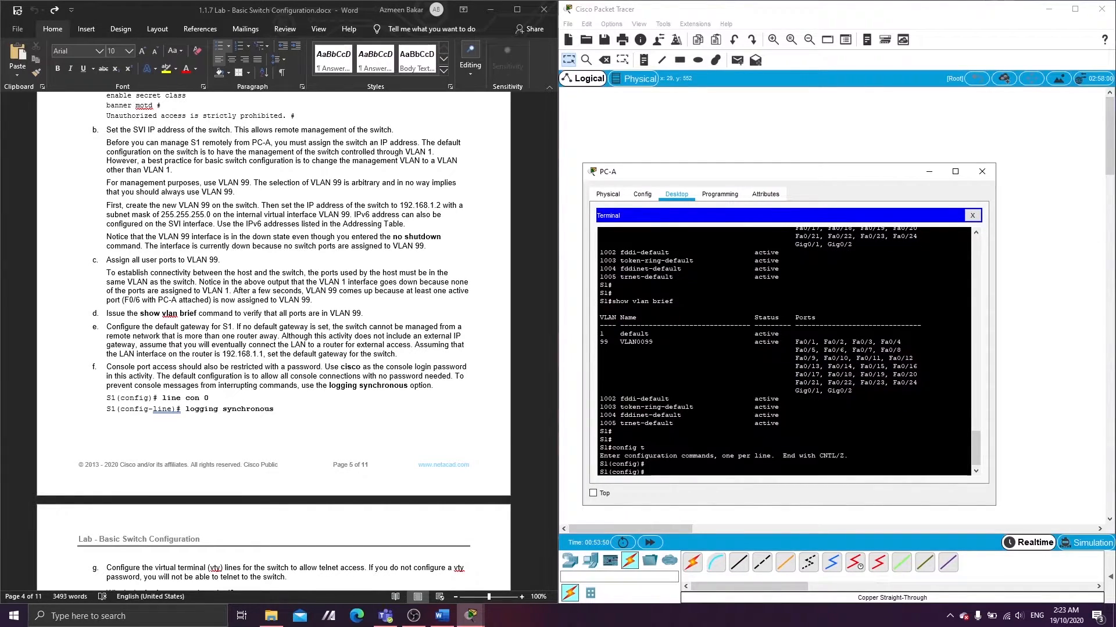
pyautogui.write('ip default-gateway 192.168.1.1')
pyautogui.press('Return')
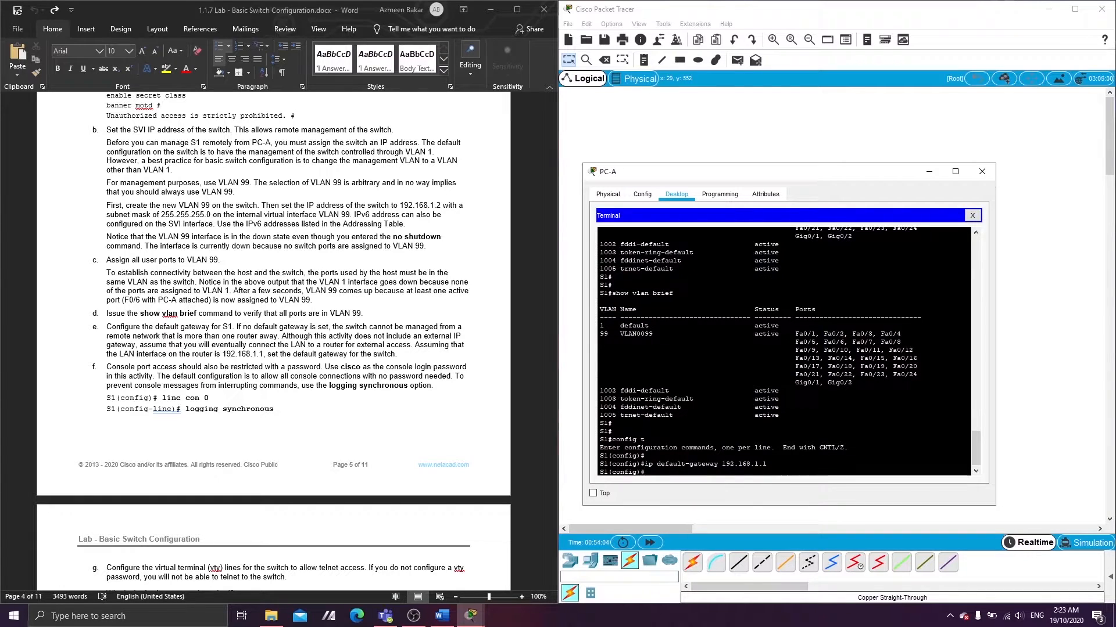
pyautogui.write('line')
pyautogui.press('BackSpace')
pyautogui.press('BackSpace')
pyautogui.press('BackSpace')
pyautogui.scroll(-5, 123, 356)
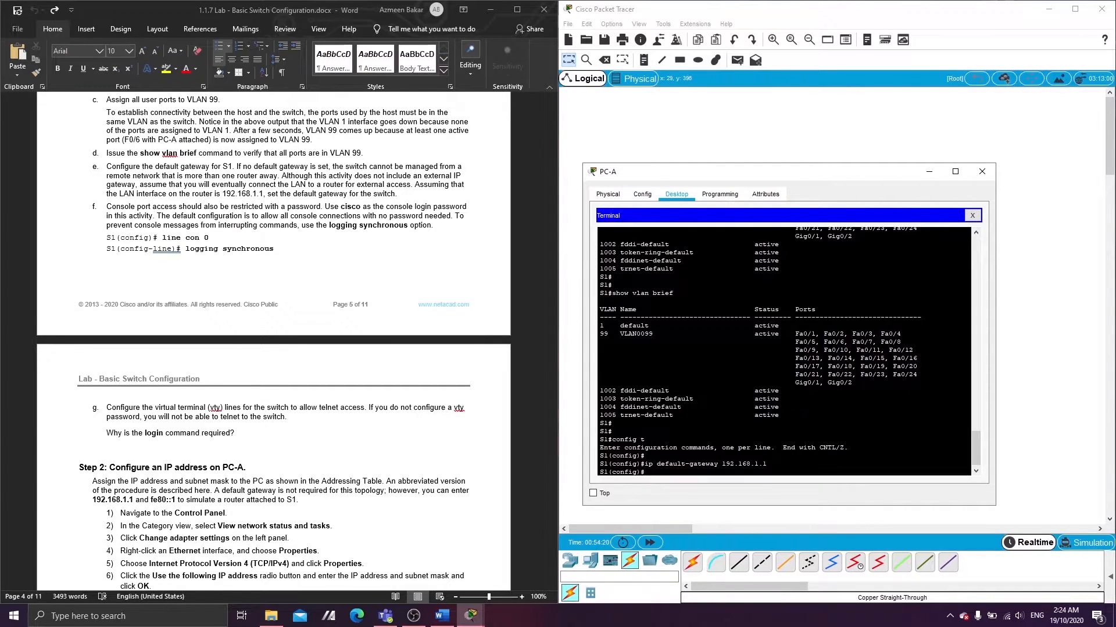
# Step: Enter line console 0 configuration on S1
pyautogui.press('Return')
pyautogui.write('line colsone')
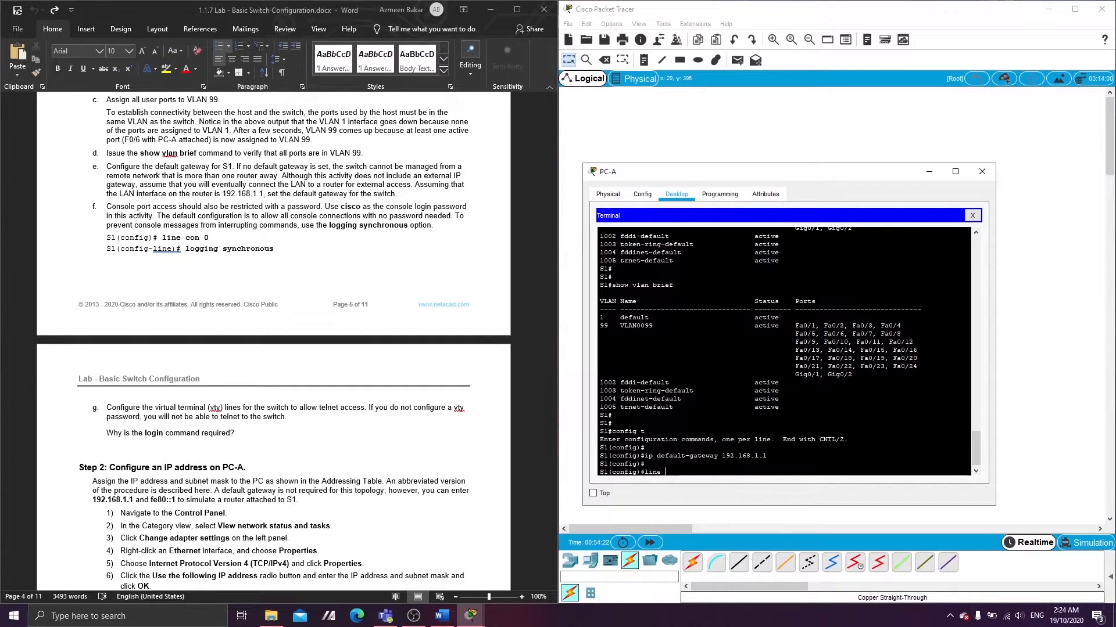
pyautogui.press('BackSpace')
pyautogui.press('BackSpace')
pyautogui.press('BackSpace')
pyautogui.write('ne console')
pyautogui.press('BackSpace')
pyautogui.press('BackSpace')
pyautogui.press('BackSpace')
pyautogui.press('BackSpace')
pyautogui.press('BackSpace')
pyautogui.write('sole 0')
pyautogui.press('Return')
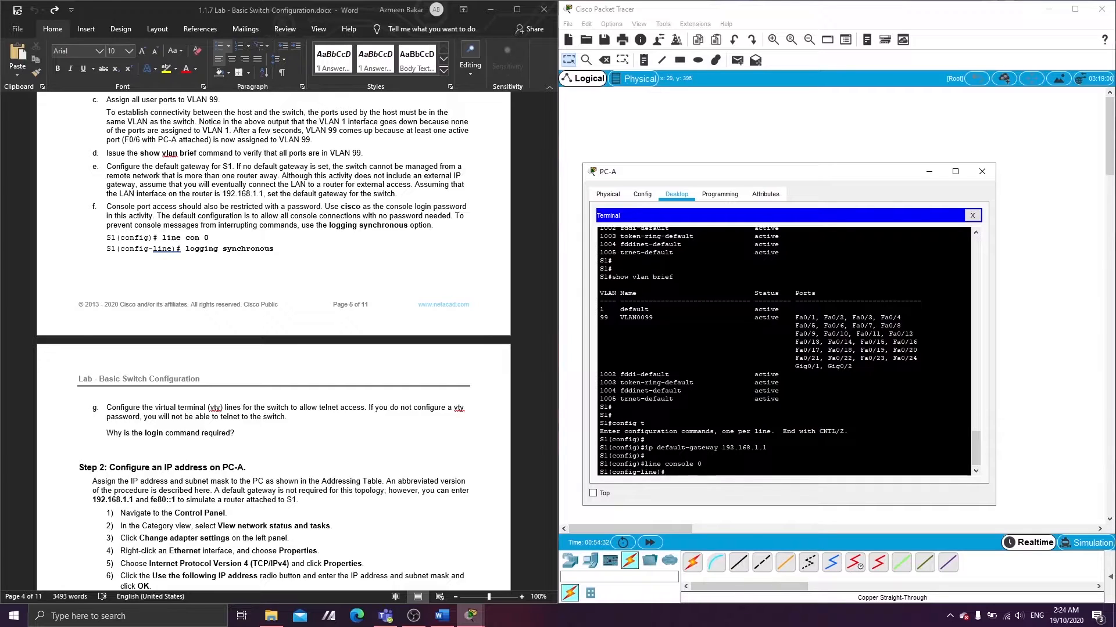
# Step: Turn on logging synchronous for the console line
pyautogui.write('logging syncro')
pyautogui.press('BackSpace')
pyautogui.press('BackSpace')
pyautogui.press('BackSpace')
pyautogui.press('BackSpace')
pyautogui.write('choronous')
pyautogui.press('Return')
pyautogui.press('Up')
pyautogui.press('BackSpace')
pyautogui.press('BackSpace')
pyautogui.press('BackSpace')
pyautogui.press('BackSpace')
pyautogui.press('BackSpace')
pyautogui.press('BackSpace')
pyautogui.press('BackSpace')
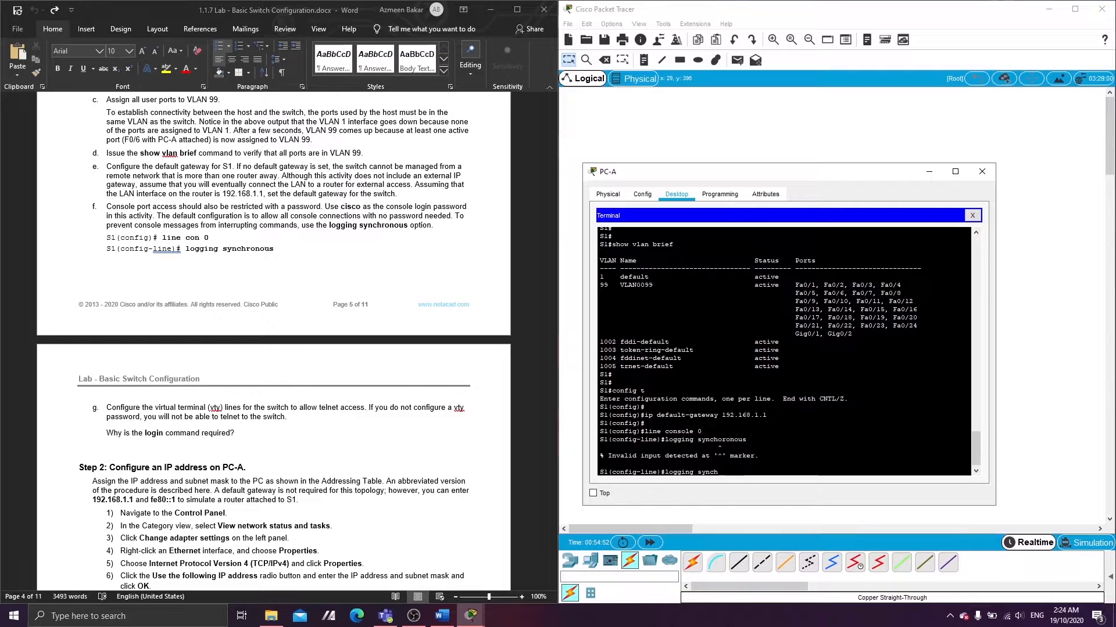
pyautogui.write('ronous')
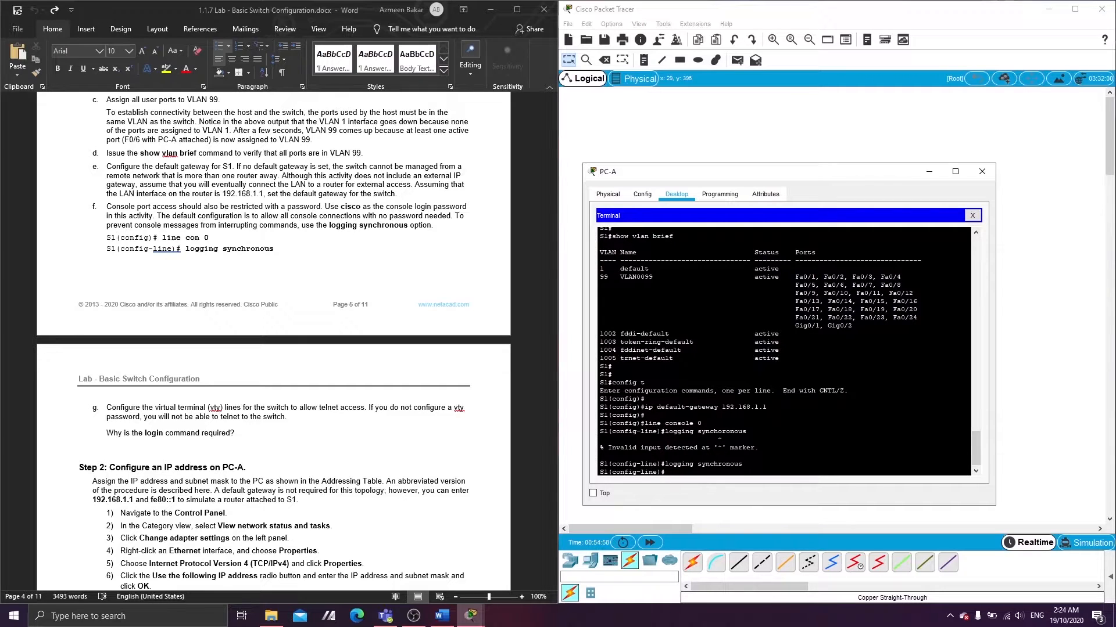
# Step: Set a console password, require login, and exit the console line
pyautogui.write('password cisco')
pyautogui.press('Return')
pyautogui.write('login')
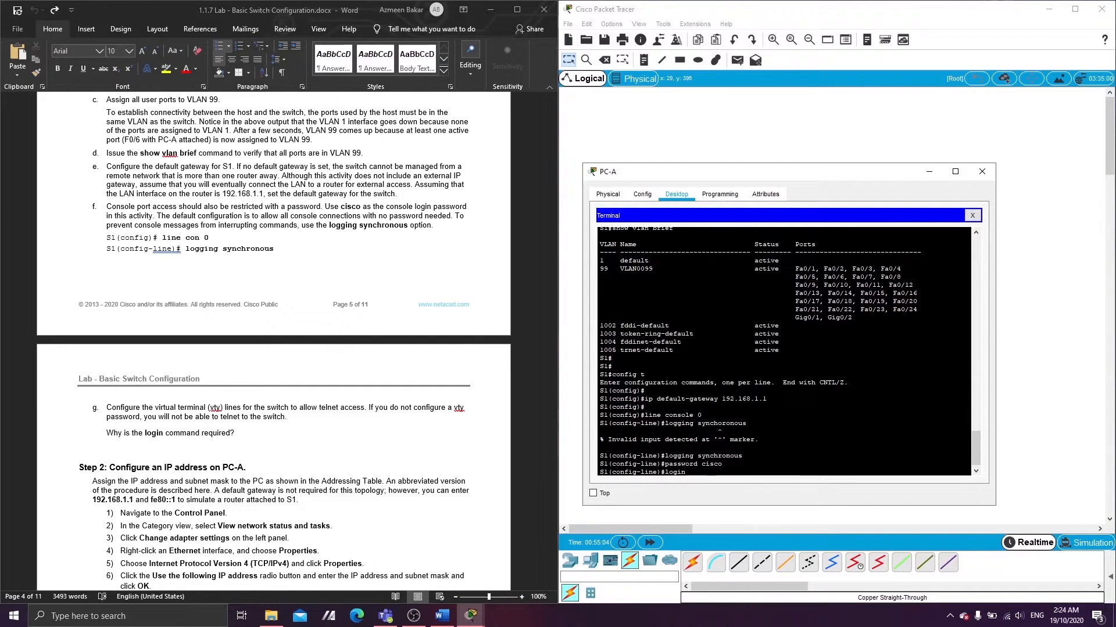
pyautogui.press('Return')
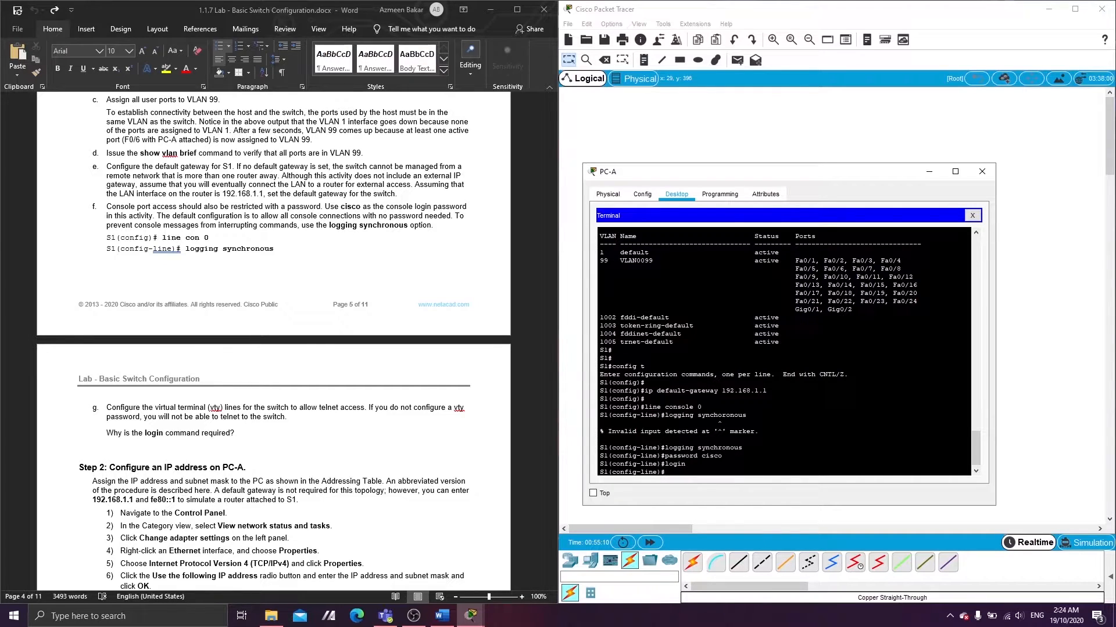
pyautogui.write('it')
pyautogui.press('Return')
pyautogui.press('Return')
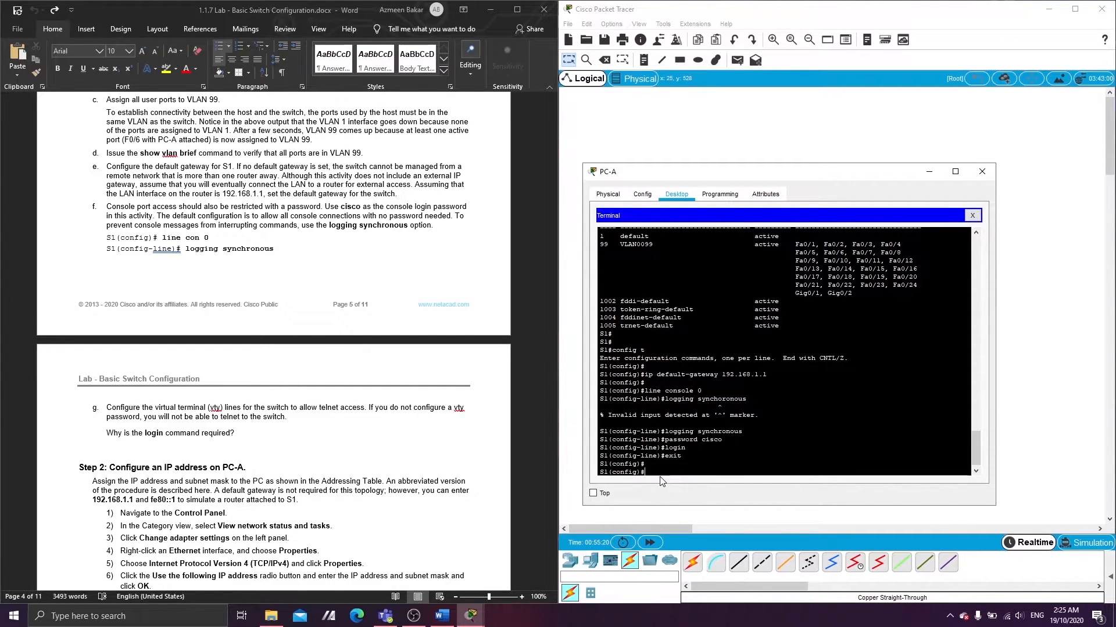
# Step: Set a password and require login on vty lines 0 15
pyautogui.write('ine vty 0 15')
pyautogui.press('Return')
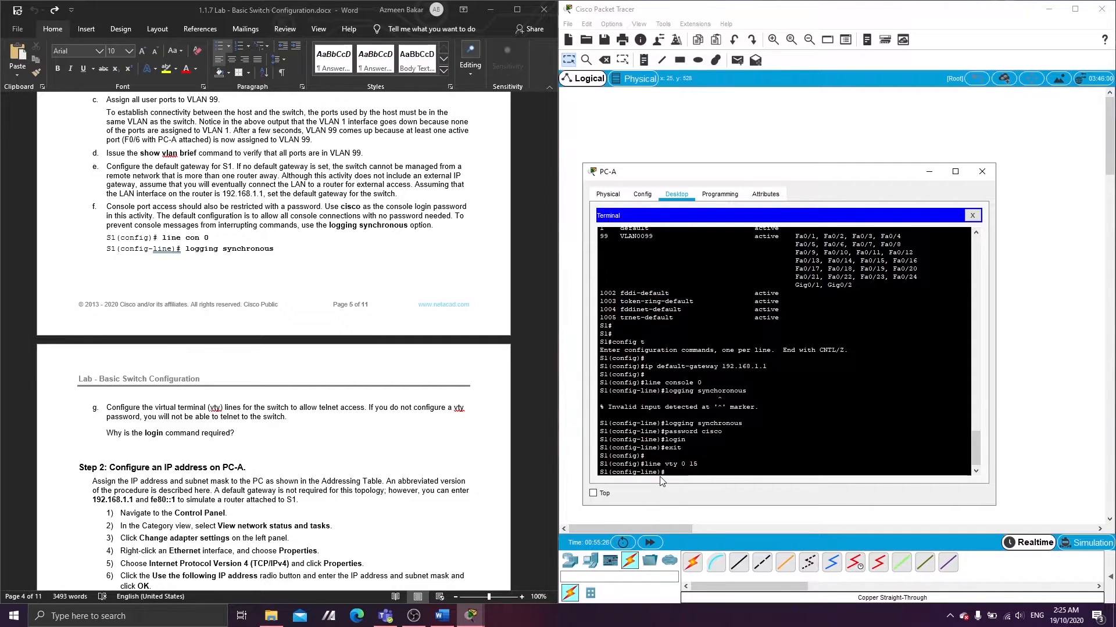
pyautogui.write('password cisco')
pyautogui.press('Return')
pyautogui.write('l')
pyautogui.write('ogin')
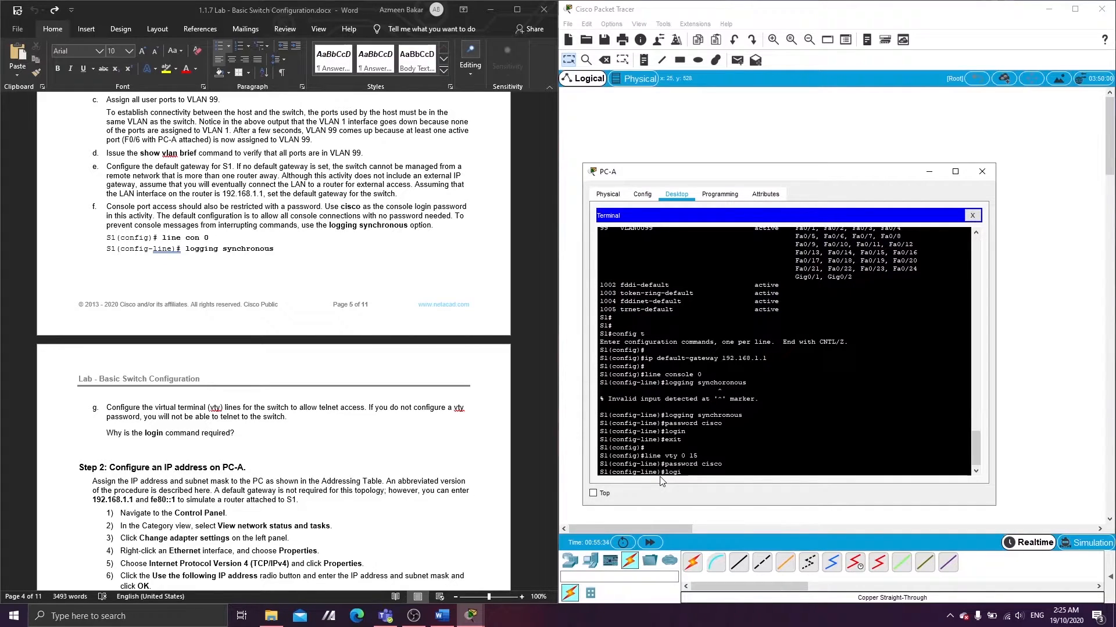
pyautogui.press('Return')
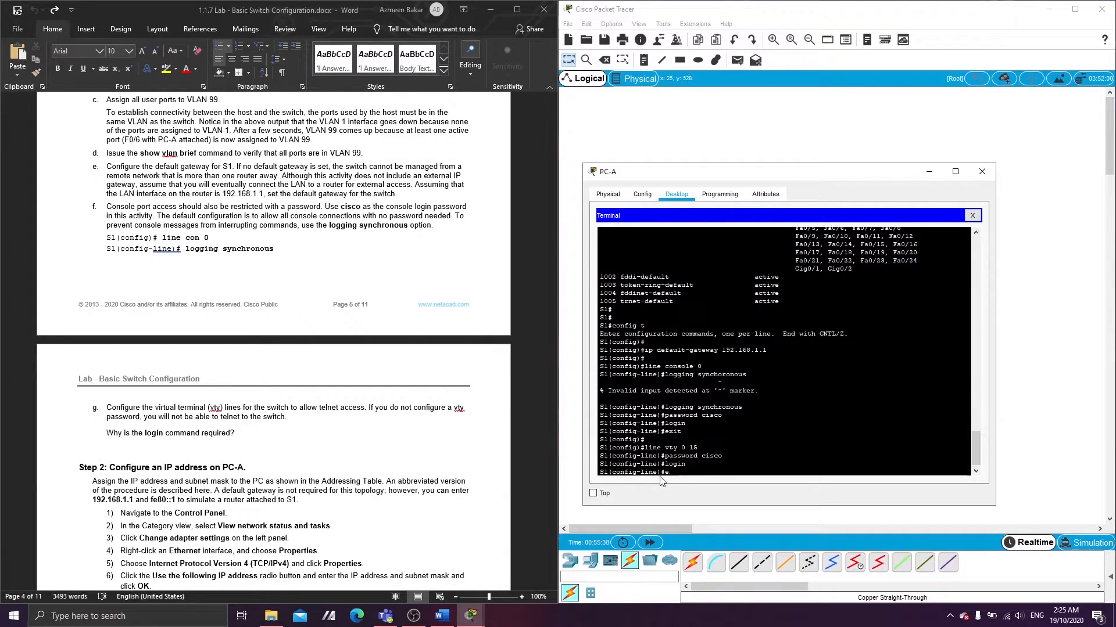
# Step: Exit vty configuration and return to the privileged S1# prompt with Ctrl+Z
pyautogui.write('exit')
pyautogui.press('Return')
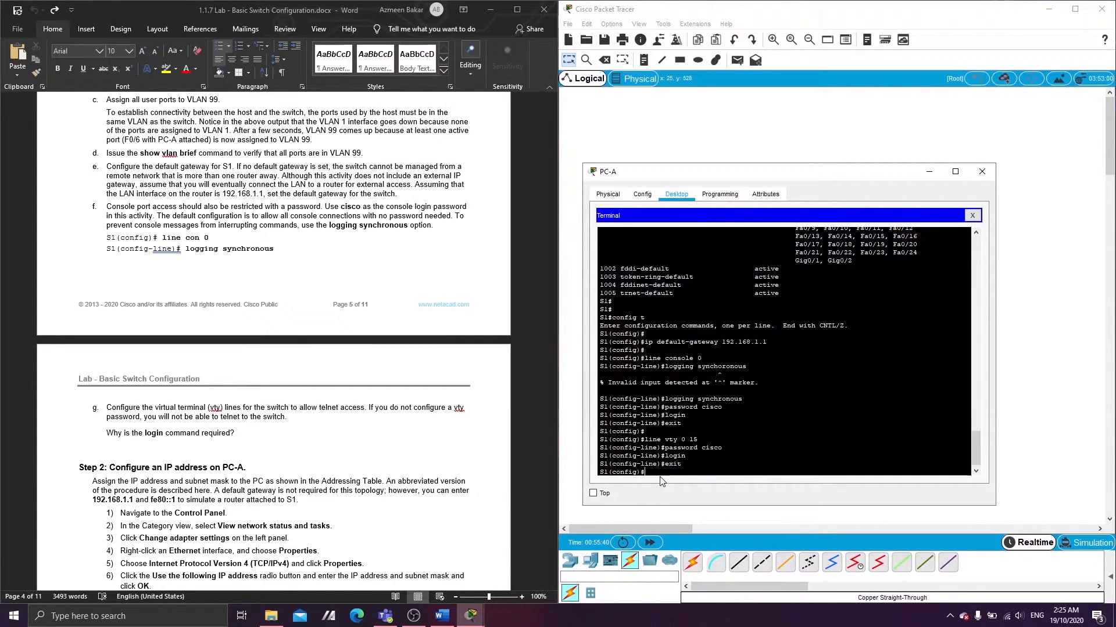
pyautogui.hotkey('ctrl', 'z')
pyautogui.press('Return')
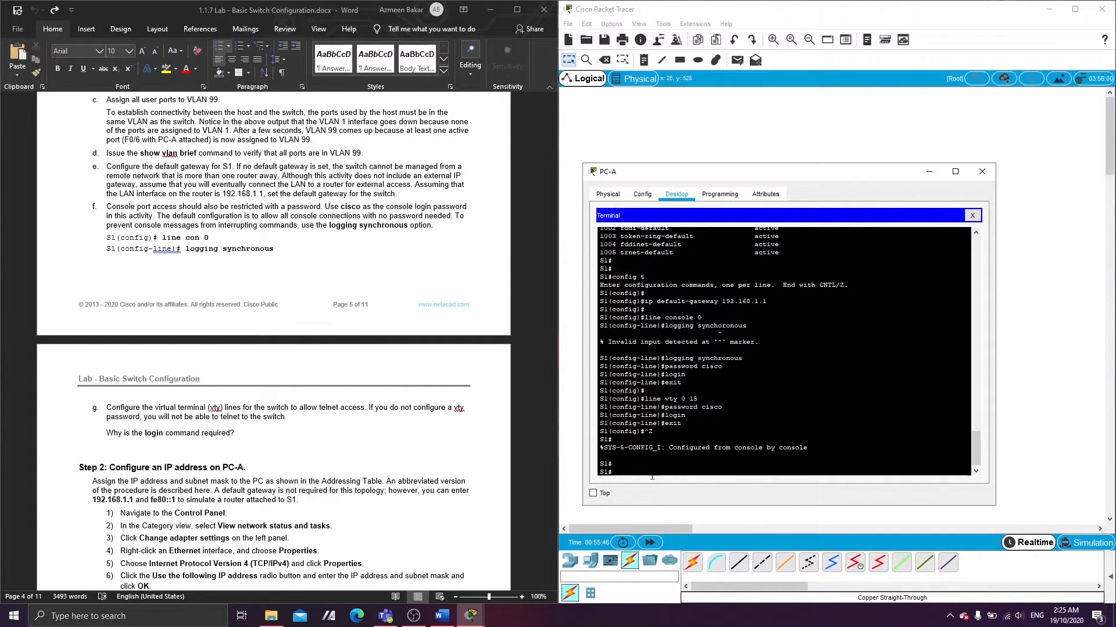
pyautogui.scroll(-5, 244, 323)
# Step: Scroll the lab document to Part 3, Step 1: Display the switch configuration
pyautogui.scroll(-1, 244, 319)
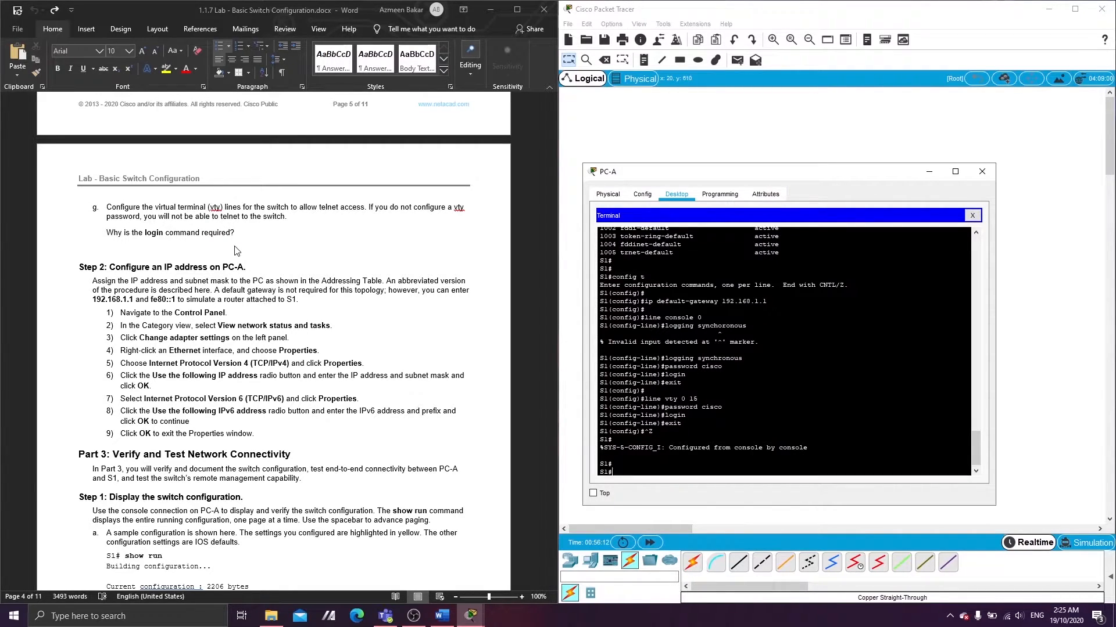
pyautogui.press('Return')
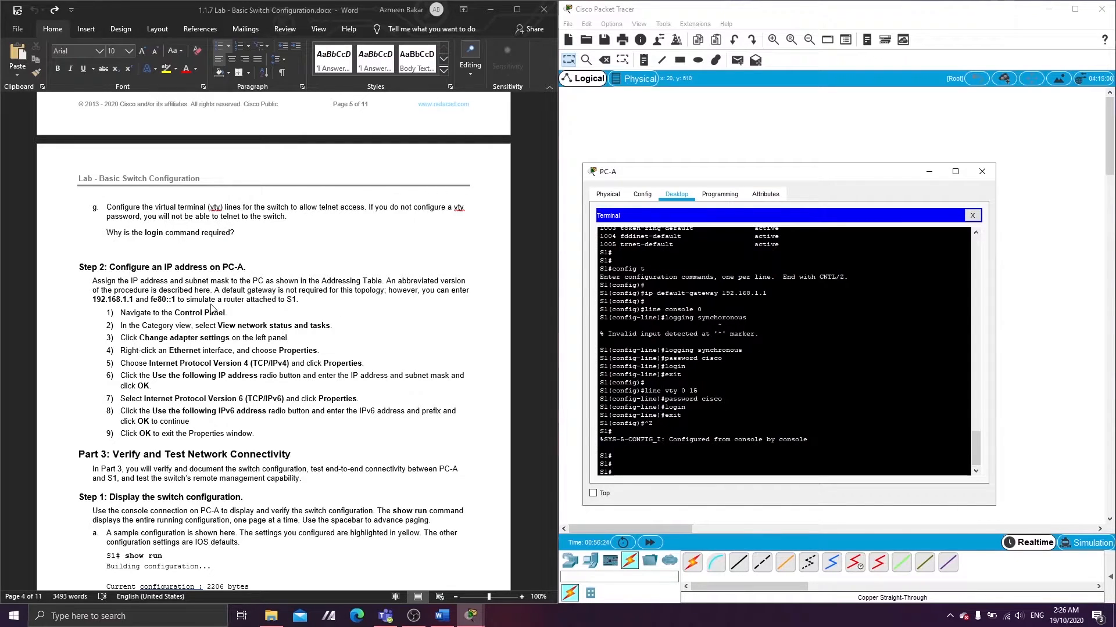
pyautogui.scroll(-1, 212, 309)
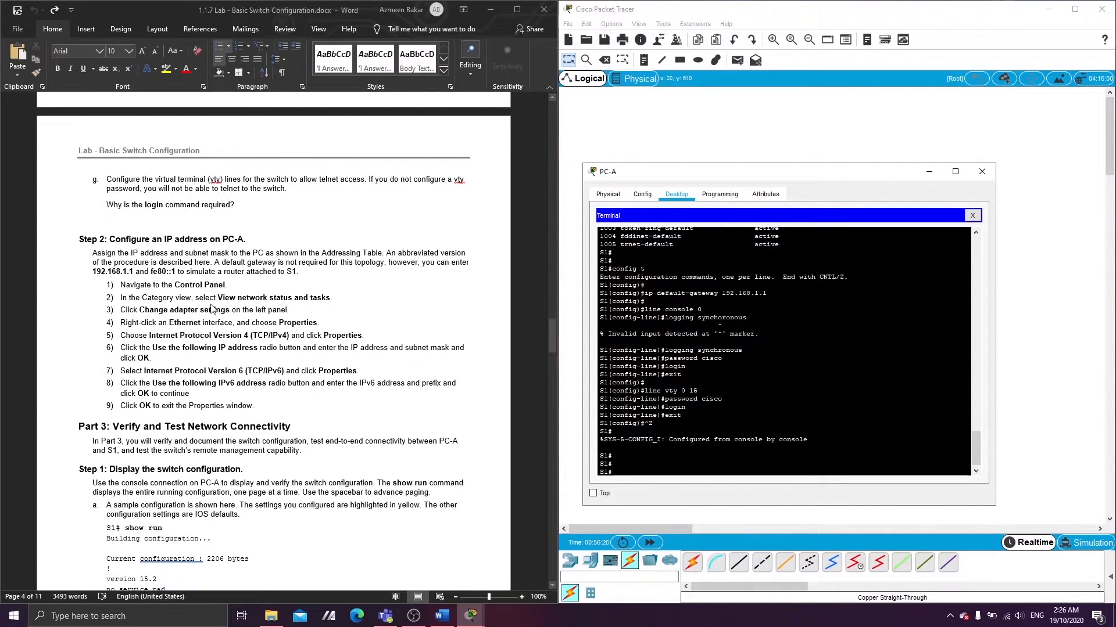
# Step: Set PC-A's IPv4 address 192.168.1.10, mask 255.255.255.0 and gateway 192.168.1.1
pyautogui.click(971, 216)
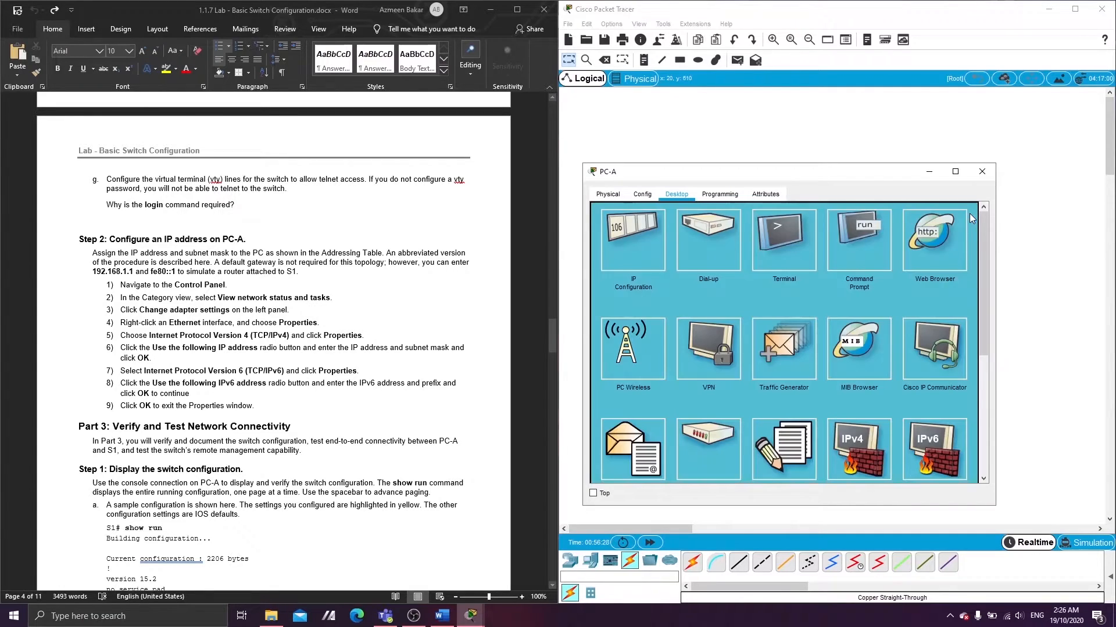
pyautogui.click(617, 246)
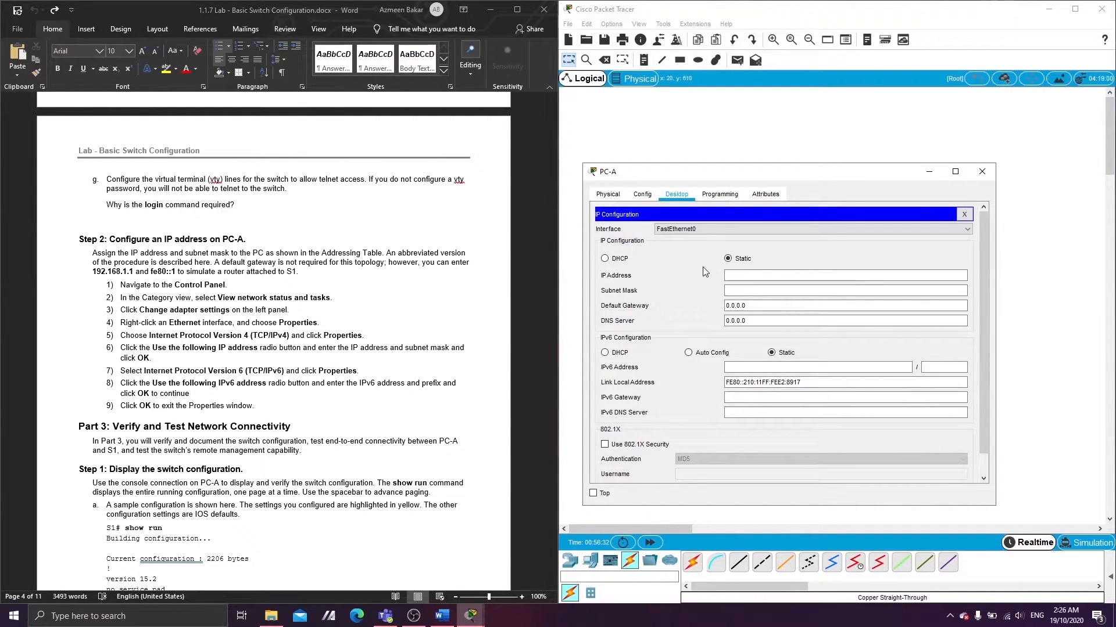
pyautogui.scroll(20, 457, 289)
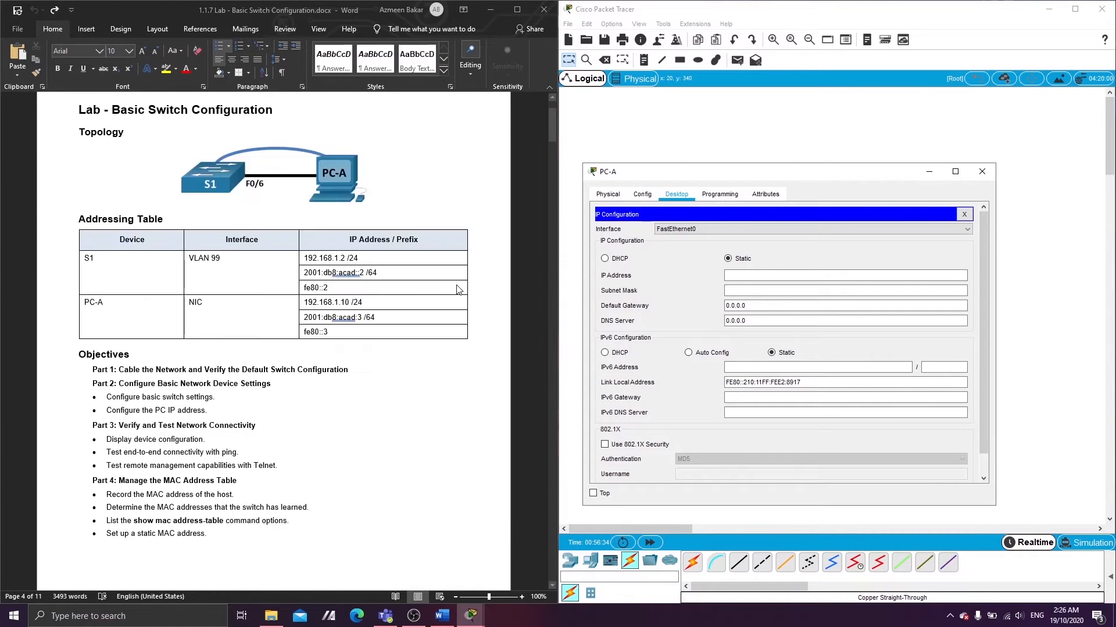
pyautogui.click(749, 275)
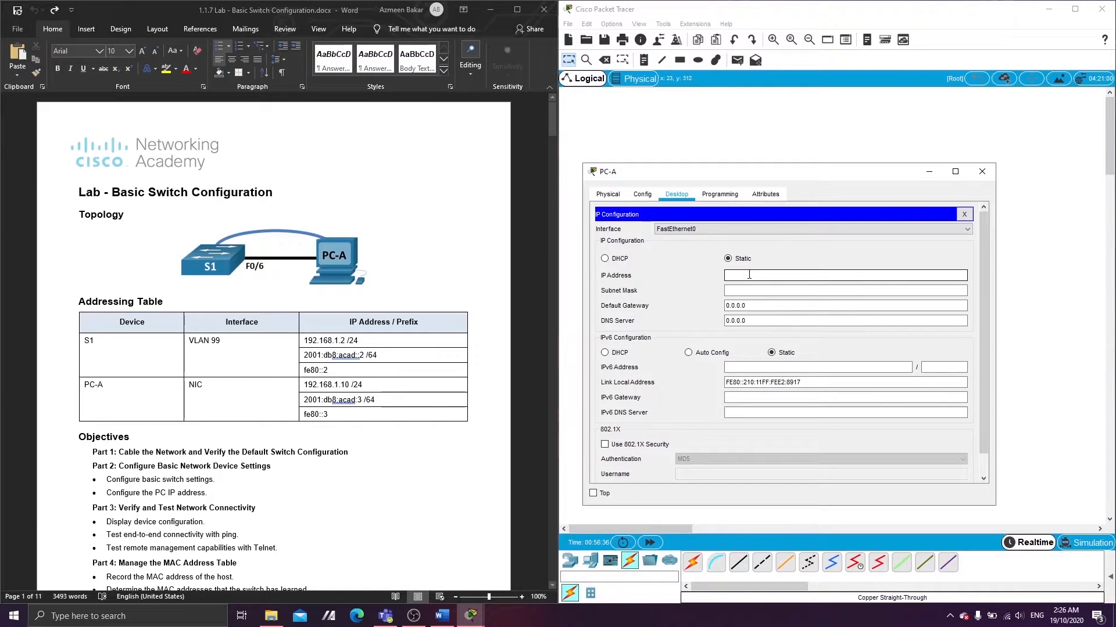
pyautogui.write('192.1')
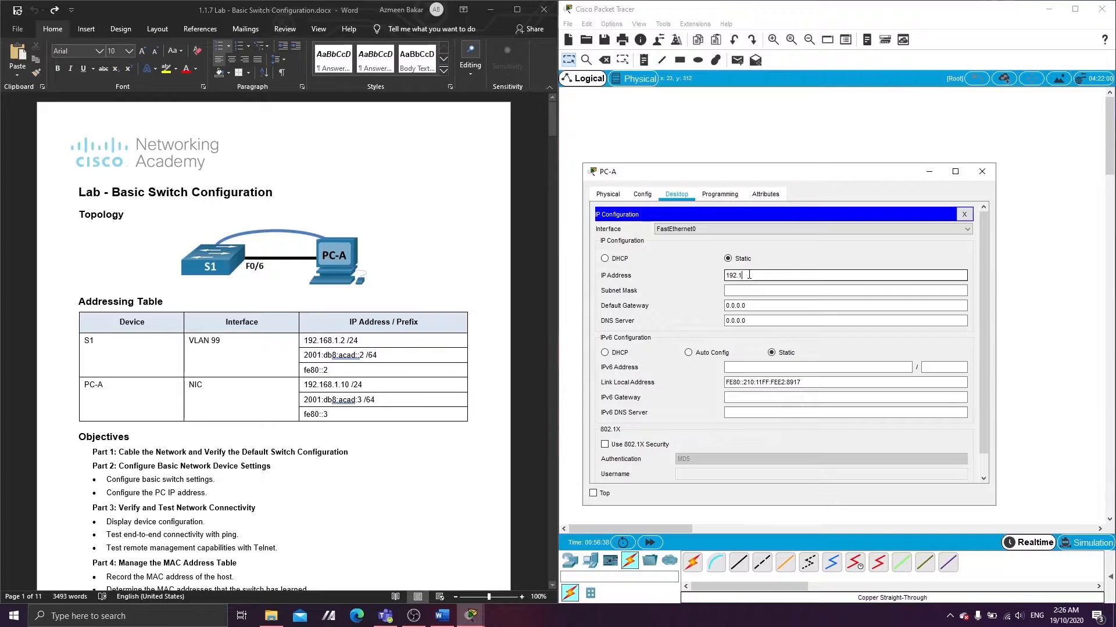
pyautogui.write('68.1.2')
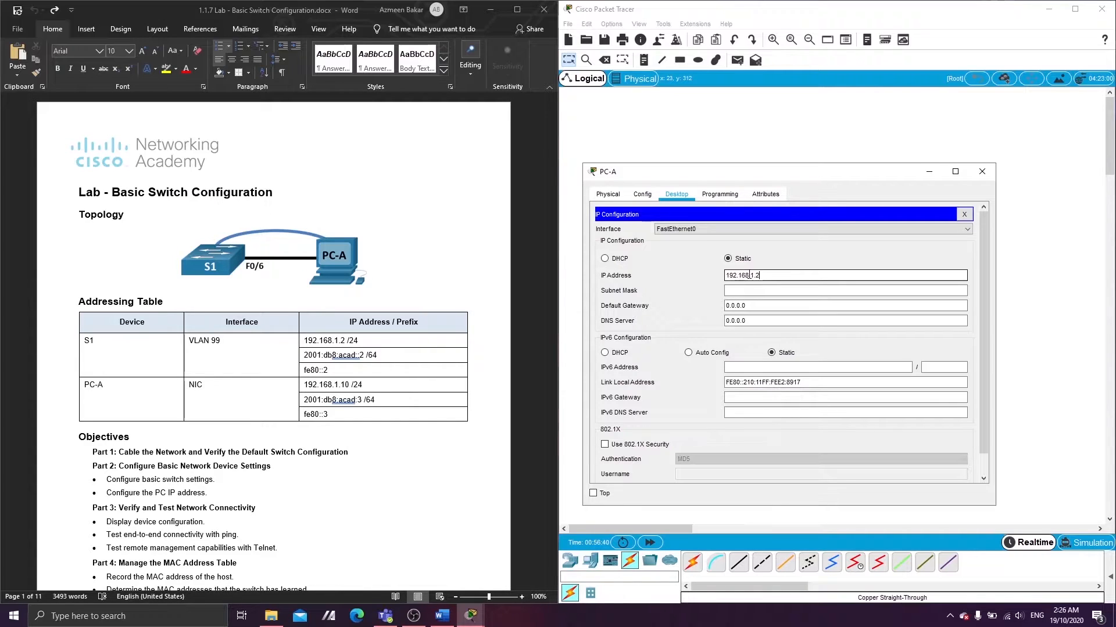
pyautogui.click(745, 287)
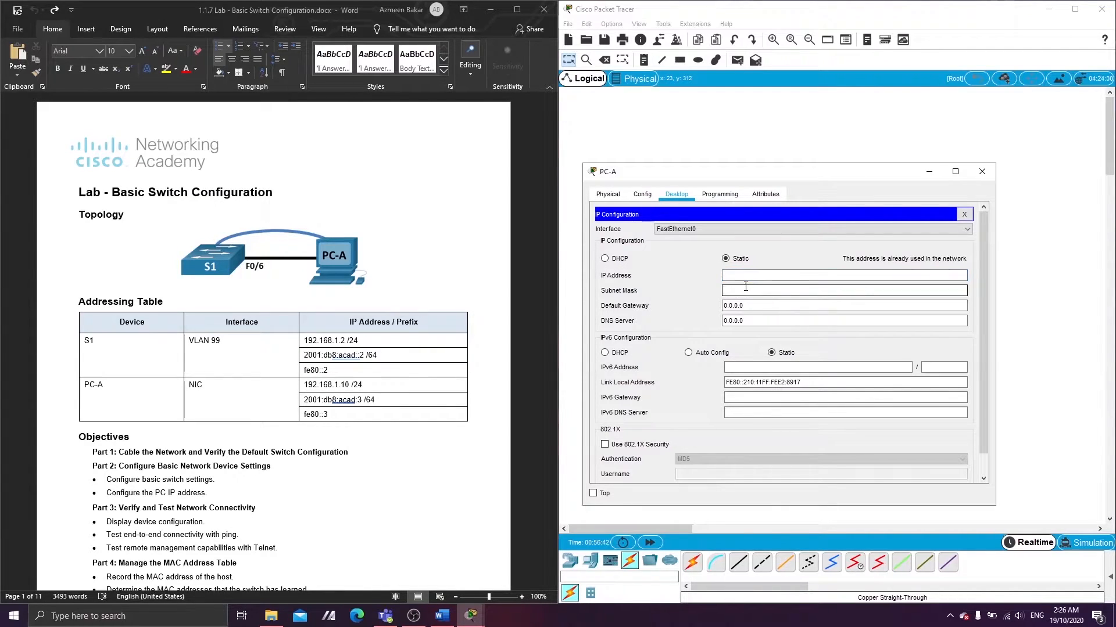
pyautogui.click(734, 278)
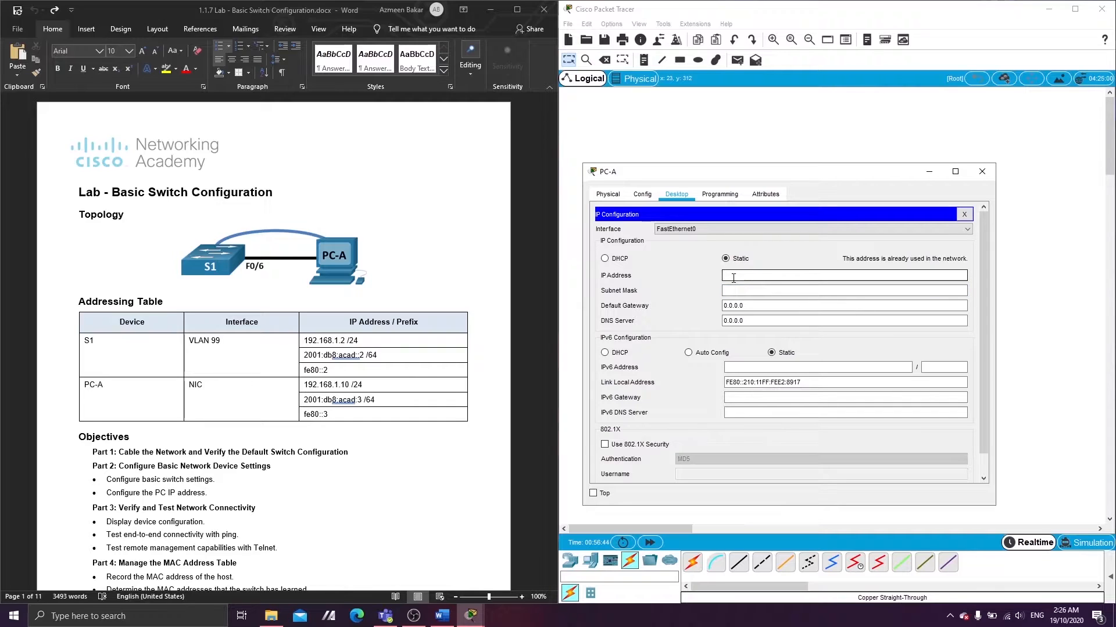
pyautogui.write('192.168.1.10')
pyautogui.click(735, 290)
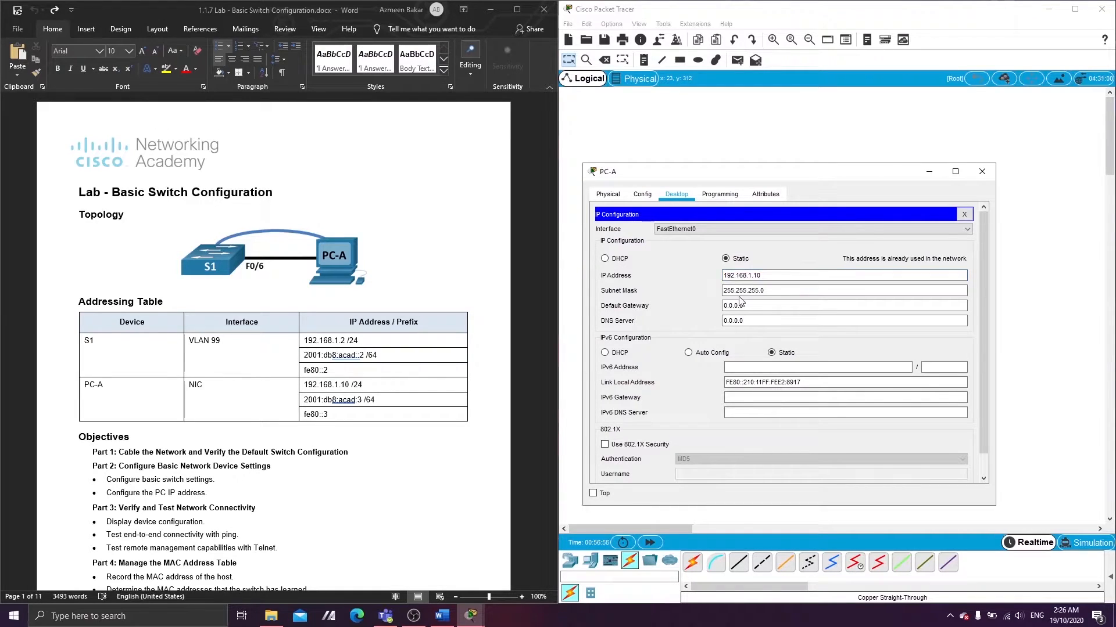
pyautogui.moveTo(745, 307); pyautogui.dragTo(719, 309)
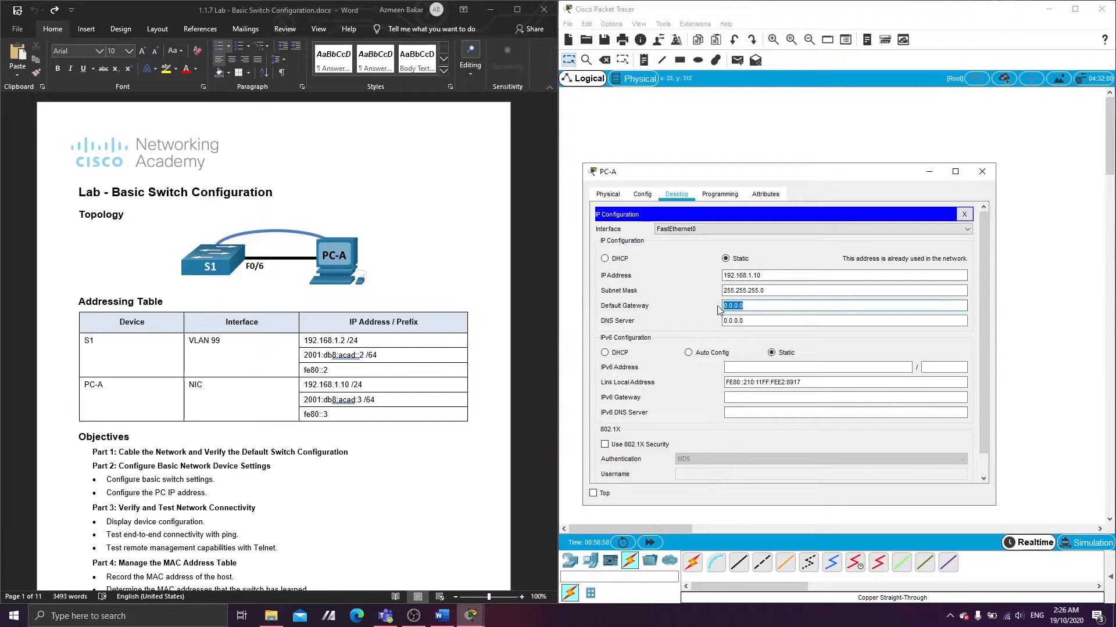
pyautogui.write('192.')
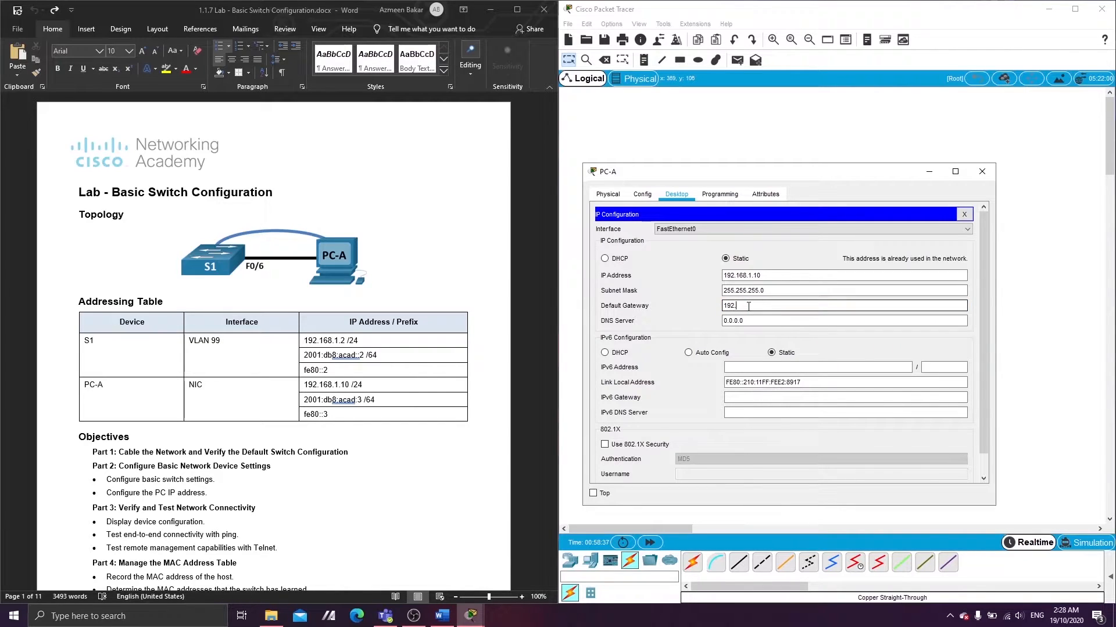
pyautogui.write('168.1.1')
# Step: Give PC-A IPv6 address 2001:db8:acad::3/64 and IPv6 gateway fe80::1
pyautogui.click(737, 367)
pyautogui.write('2001')
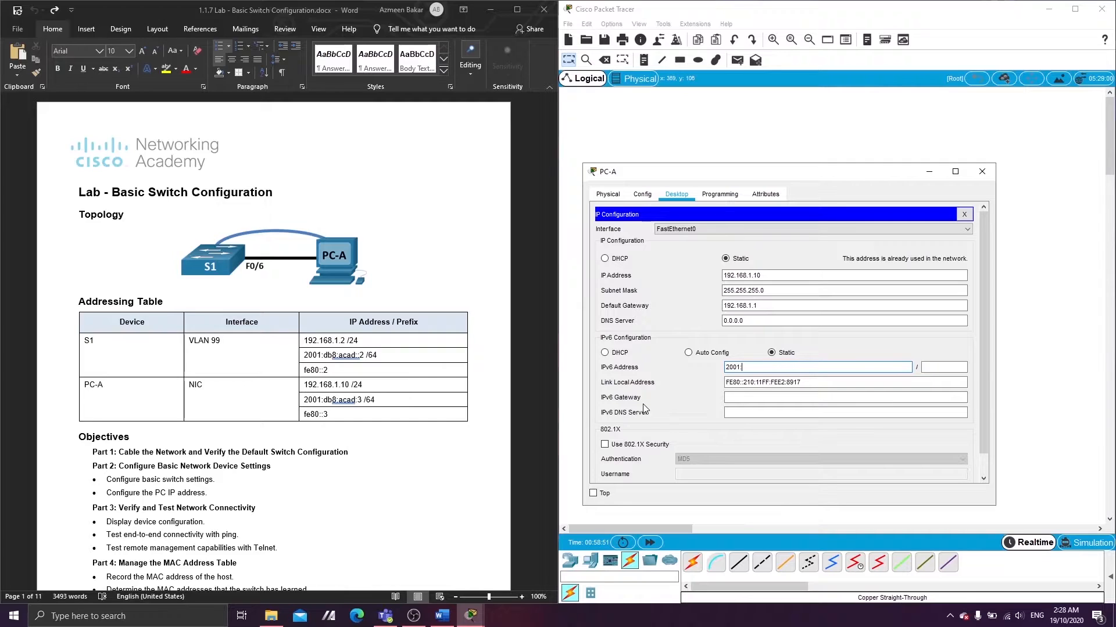
pyautogui.write(':db8:acad::3')
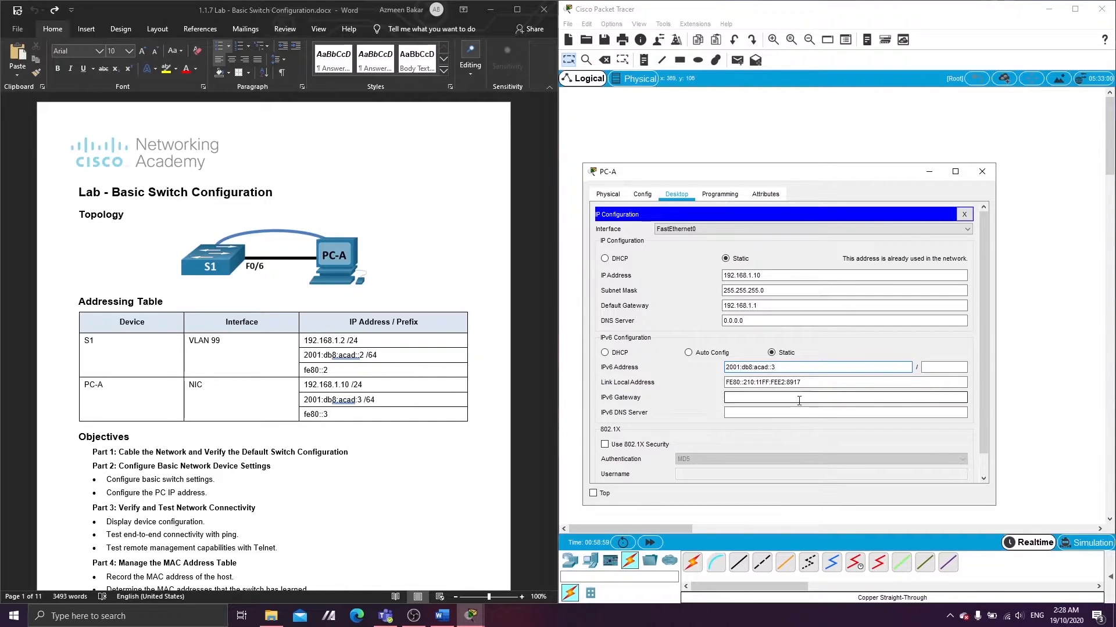
pyautogui.click(930, 367)
pyautogui.write('64')
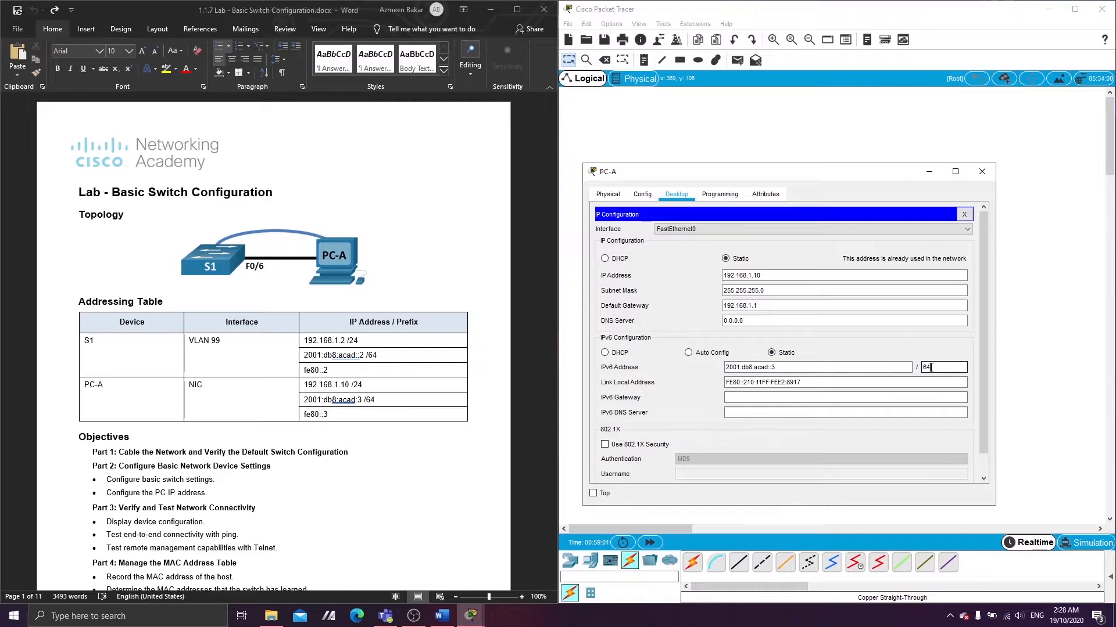
pyautogui.click(783, 398)
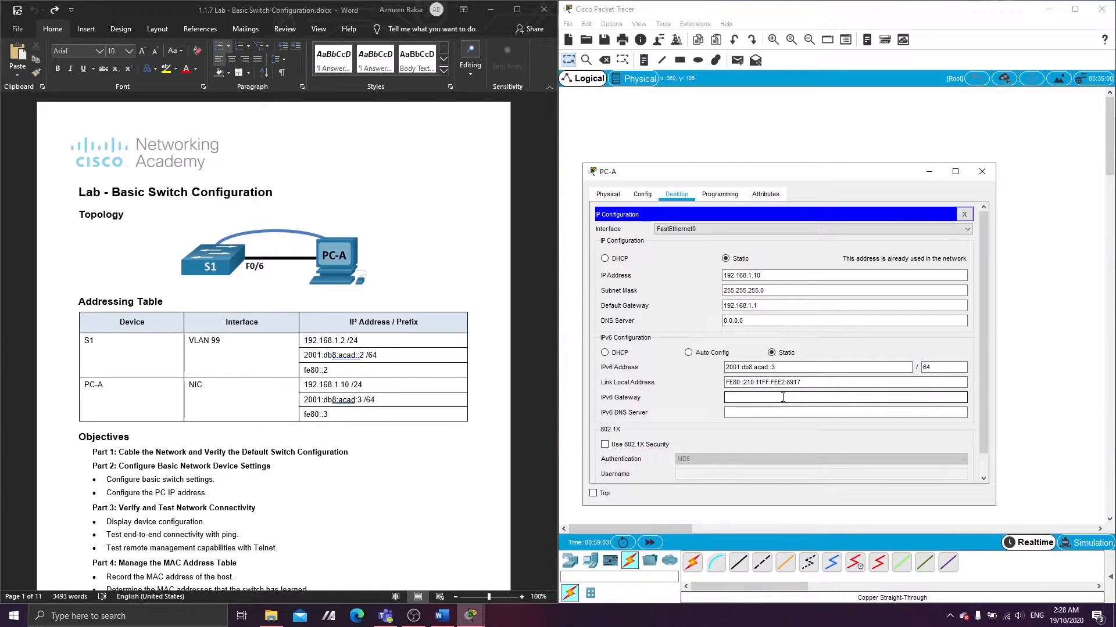
pyautogui.write('fe80::1')
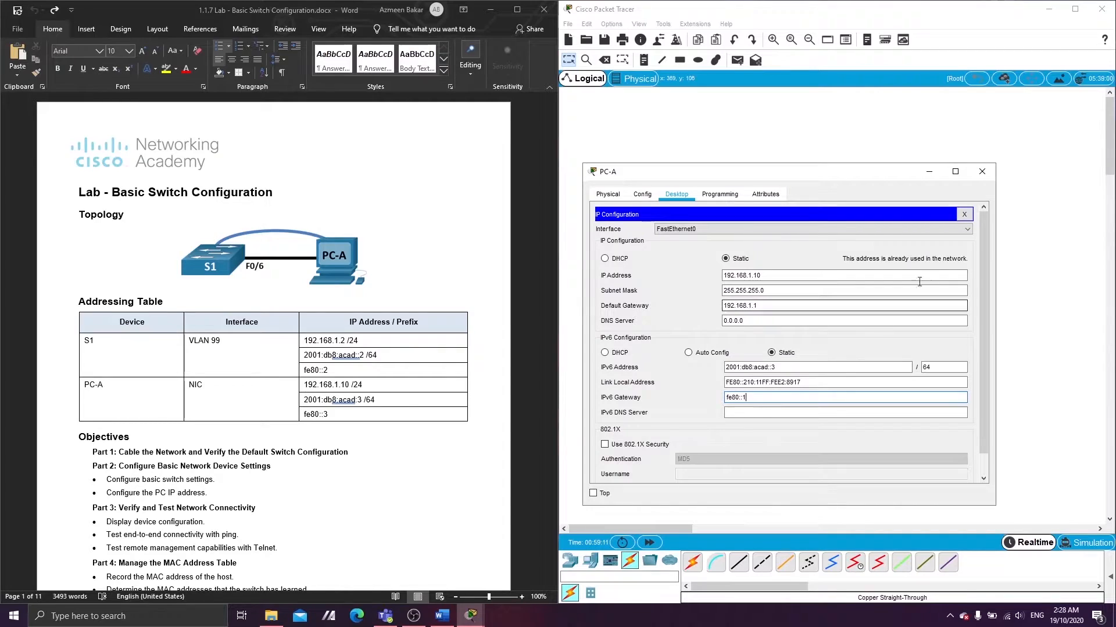
pyautogui.click(982, 172)
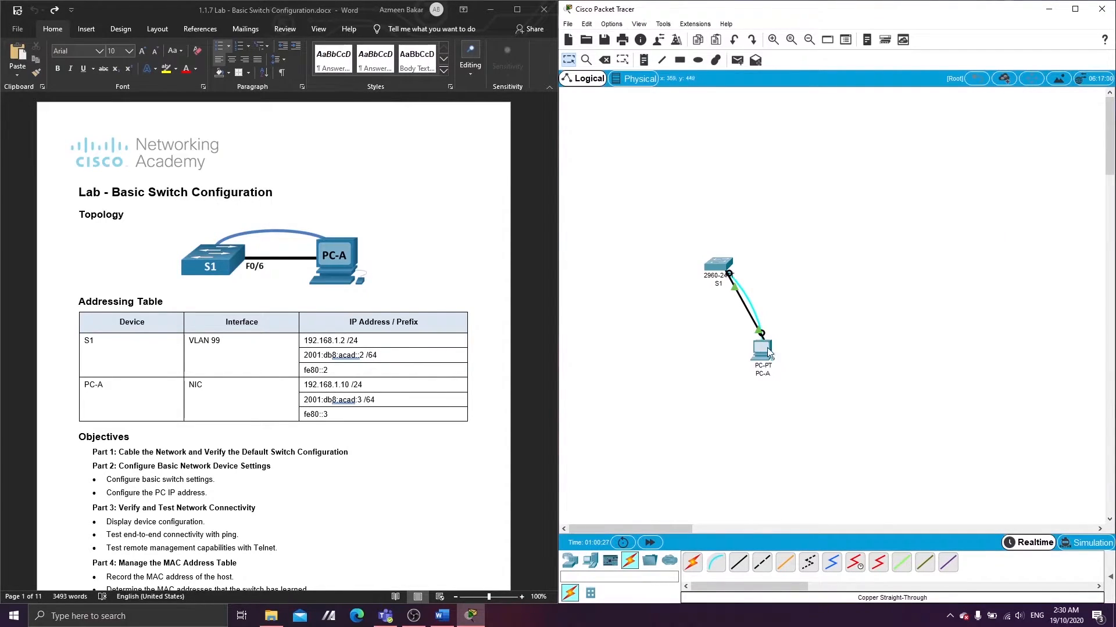
# Step: Open PC-A's Terminal with default settings to reach S1's S1# console prompt
pyautogui.click(762, 348)
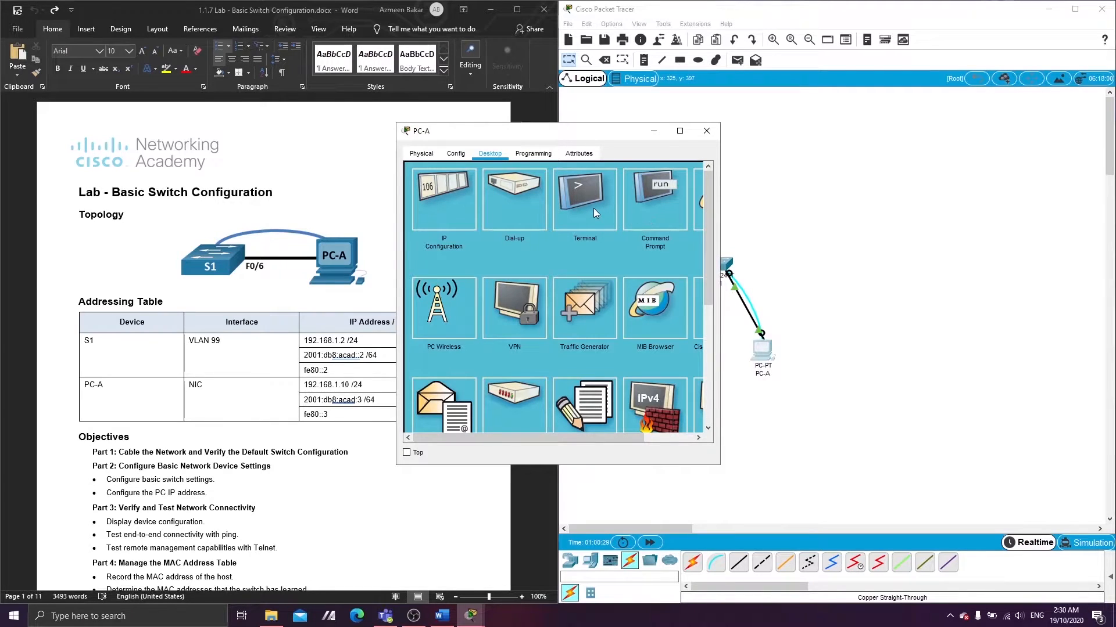
pyautogui.click(591, 208)
pyautogui.click(677, 282)
pyautogui.press('Return')
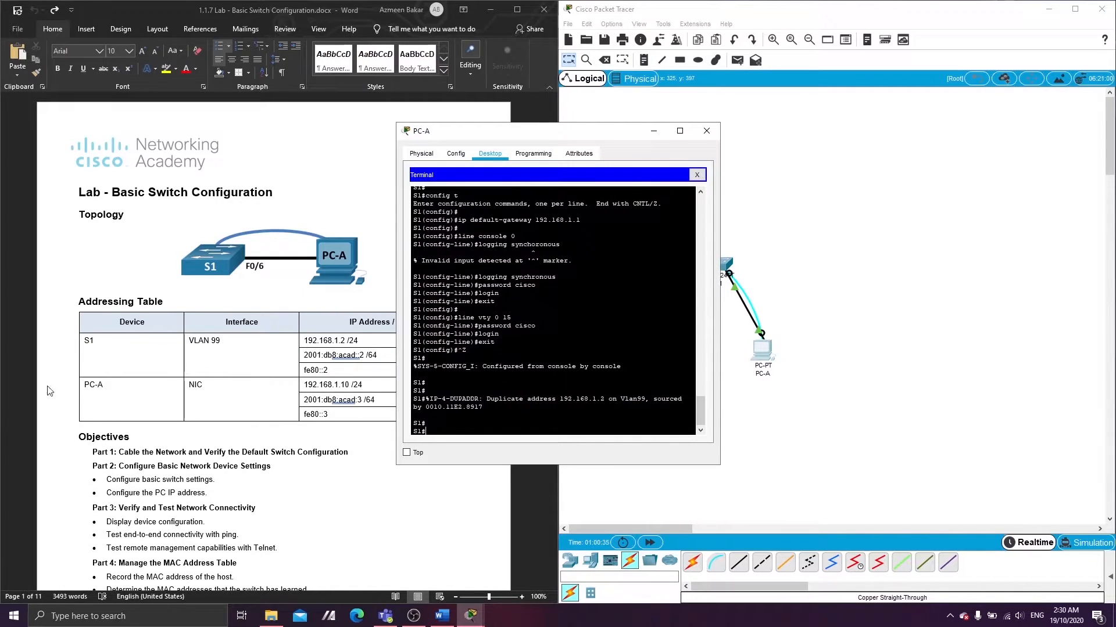
# Step: Bring the Word lab document forward and scroll down through it
pyautogui.click(198, 481)
pyautogui.scroll(-10, 199, 481)
pyautogui.scroll(-20, 198, 481)
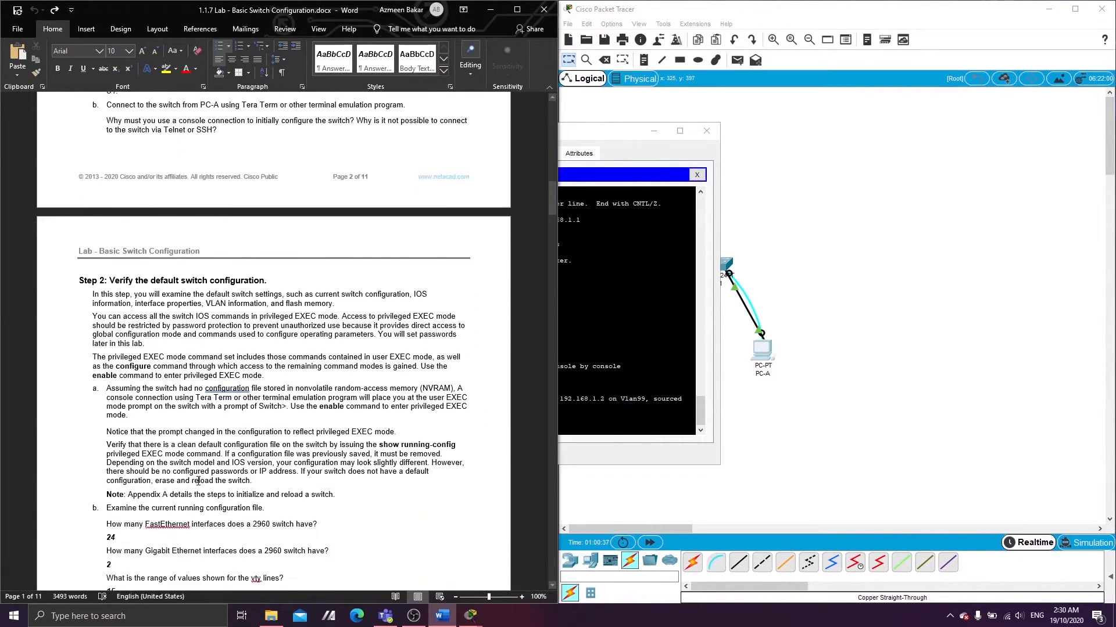
pyautogui.scroll(-15, 199, 481)
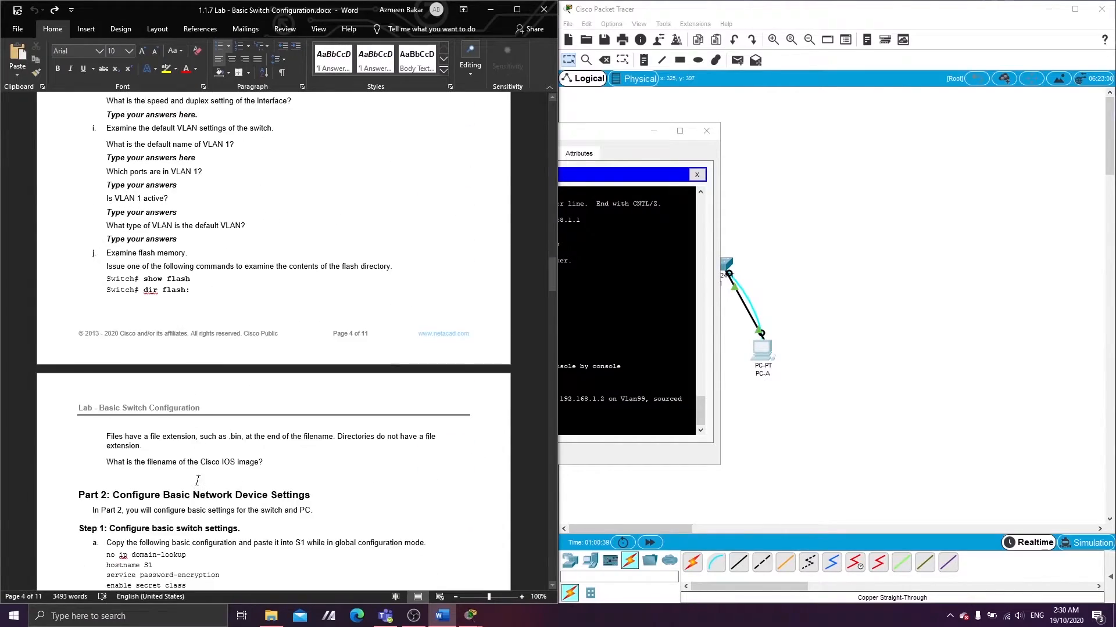
# Step: Scroll the lab to Part 3, Step 1's sample show run output, then return to S1's console
pyautogui.scroll(-10, 198, 481)
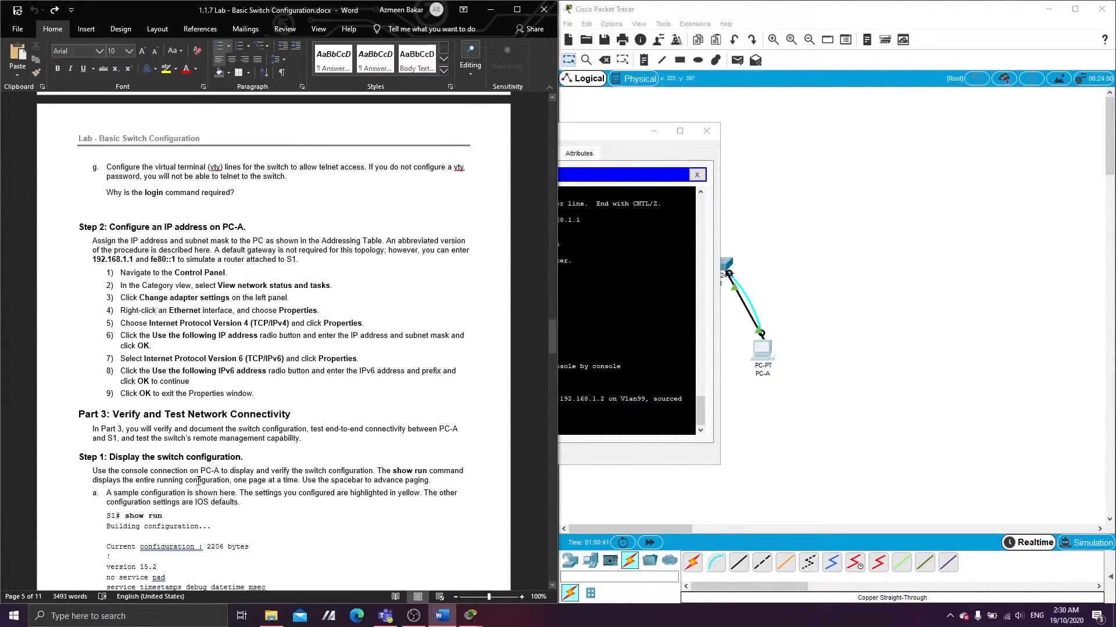
pyautogui.scroll(-2, 198, 486)
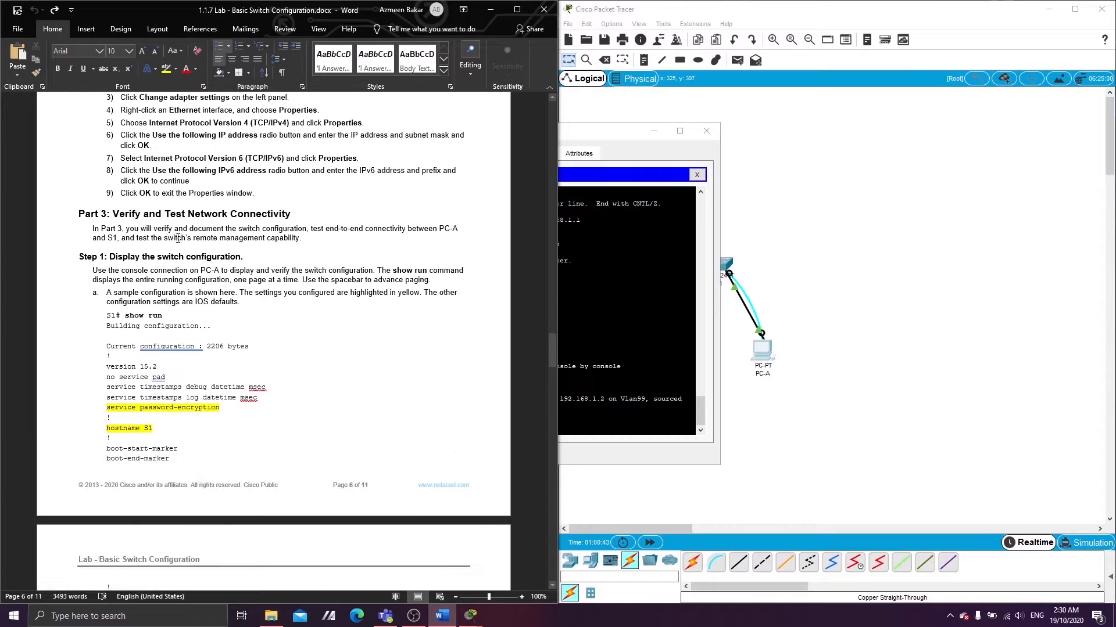
pyautogui.scroll(-2, 144, 264)
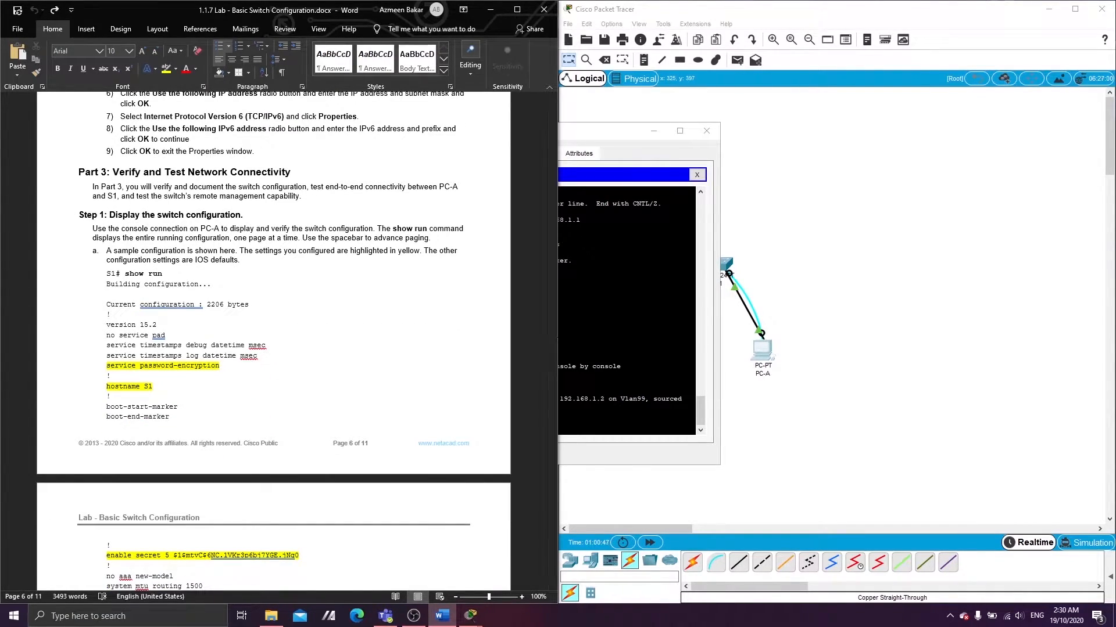
pyautogui.click(614, 343)
# Step: Run show running-config on S1 and advance past the first --More-- page
pyautogui.write('show runni')
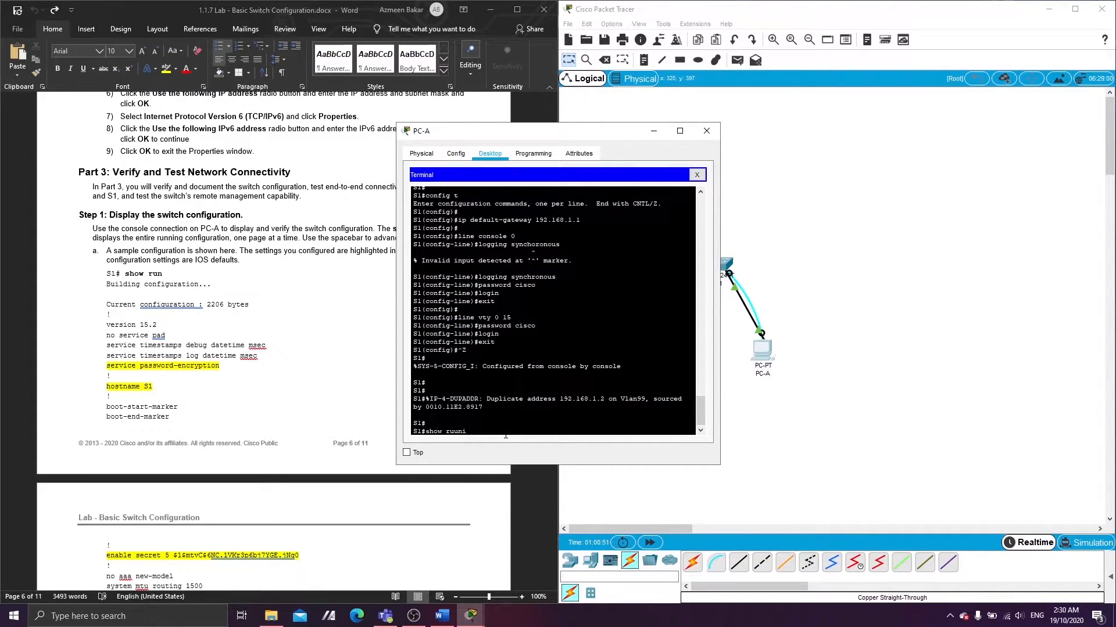
pyautogui.write('nning-config')
pyautogui.press('Return')
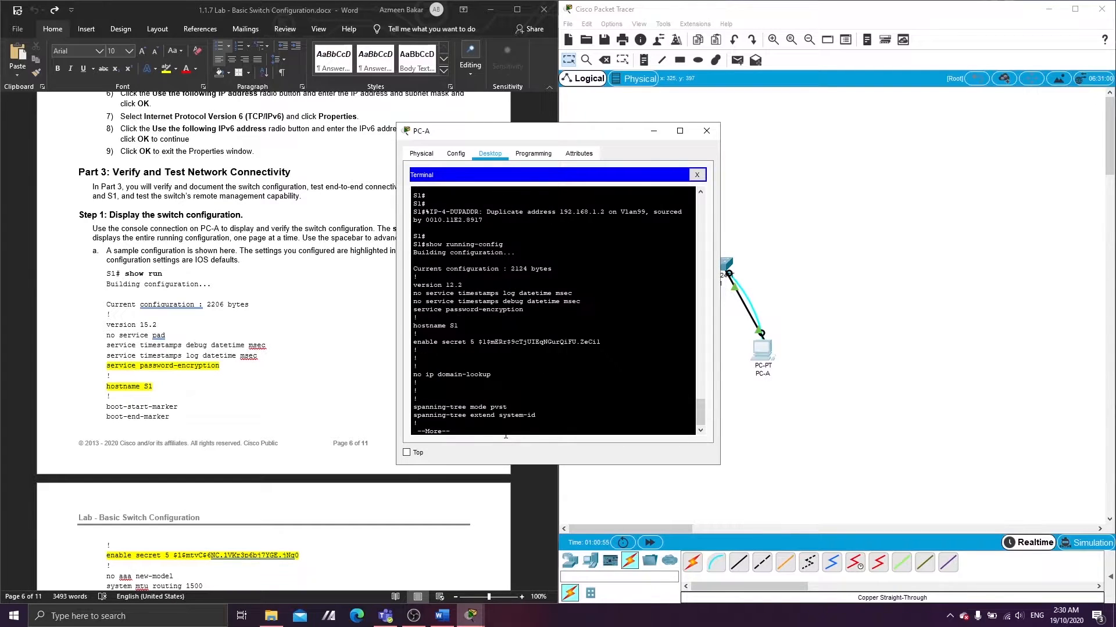
pyautogui.press('space')
pyautogui.press('space')
pyautogui.press('space')
pyautogui.press('space')
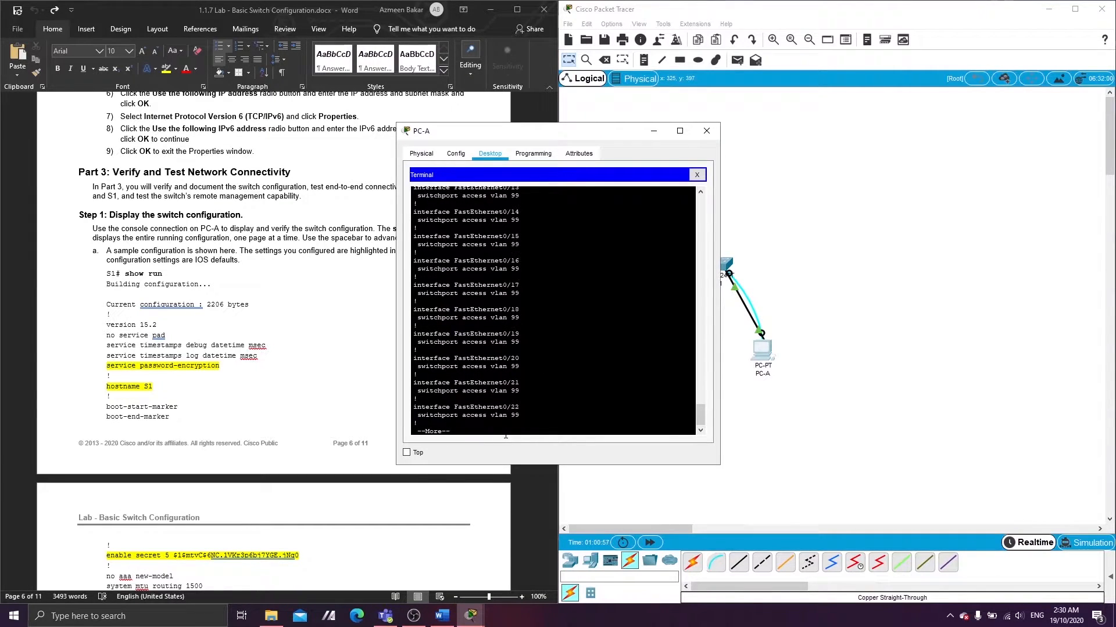
# Step: Review the configuration against the lab's sample, paging through to 'end' with Vlan99 192.168.1.2 and gateway 192.168.1.1
pyautogui.scroll(10, 552, 310)
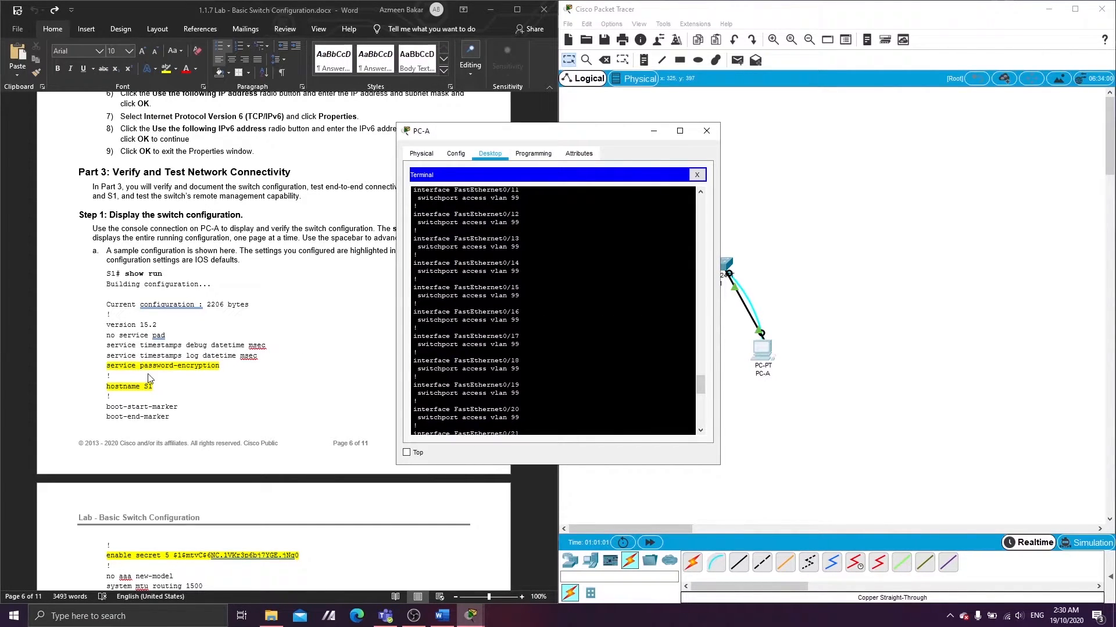
pyautogui.scroll(10, 552, 311)
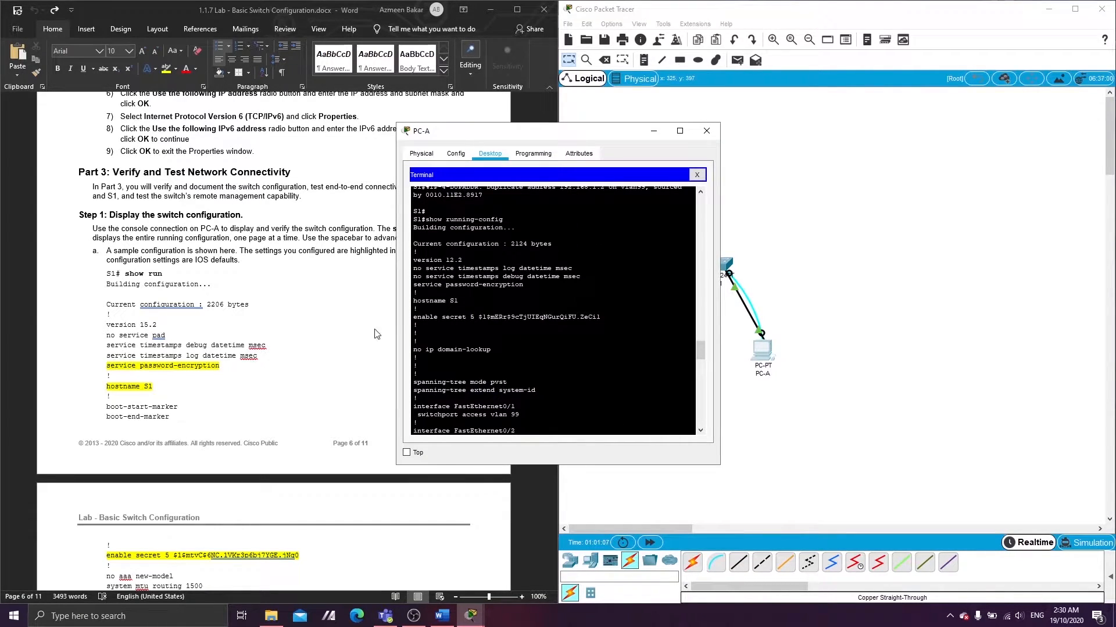
pyautogui.scroll(-3, 254, 381)
pyautogui.scroll(-2, 254, 381)
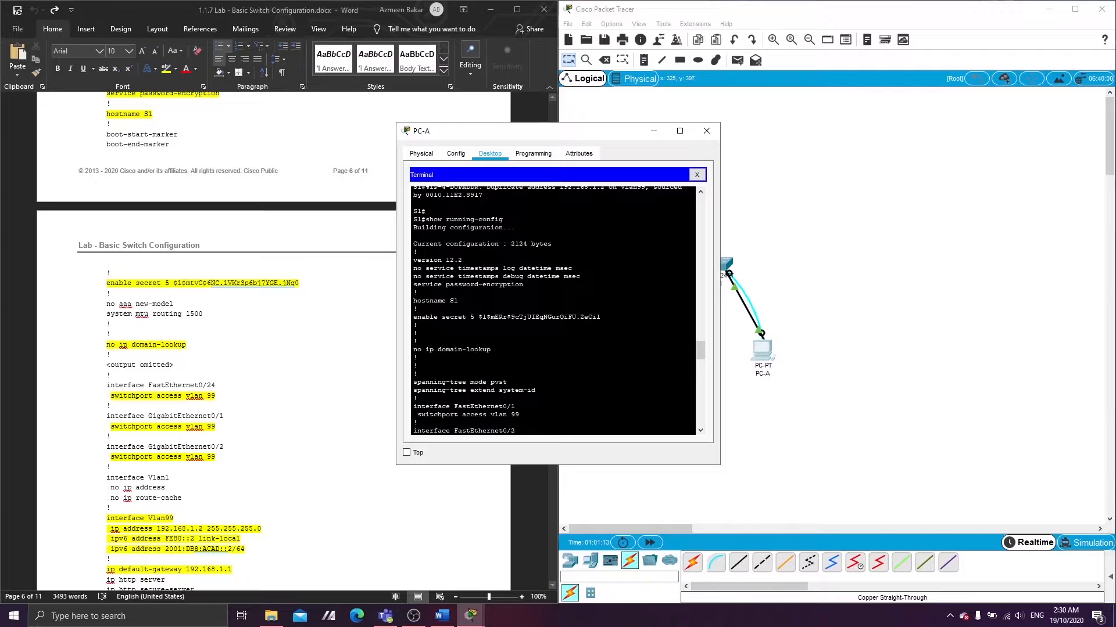
pyautogui.scroll(-3, 347, 350)
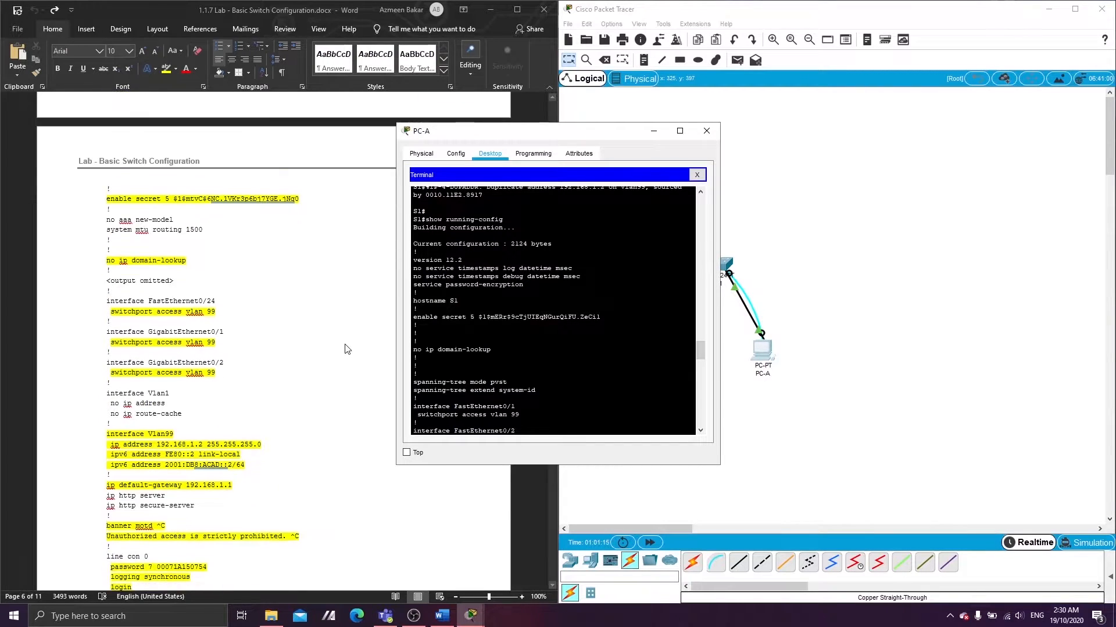
pyautogui.scroll(-2, 552, 314)
pyautogui.scroll(-3, 551, 314)
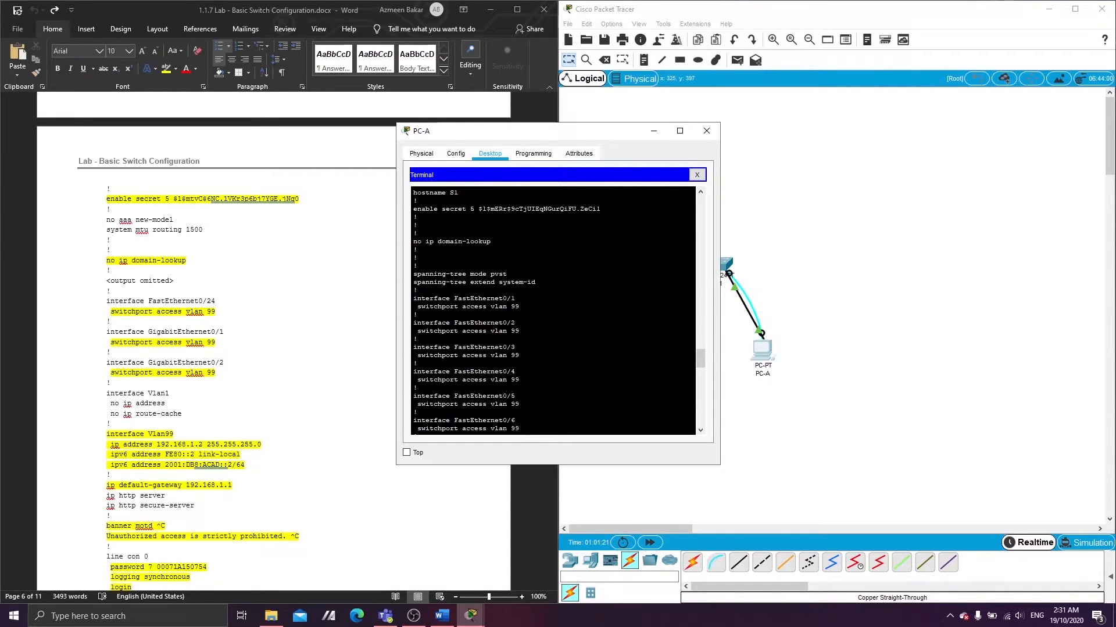
pyautogui.scroll(-12, 454, 298)
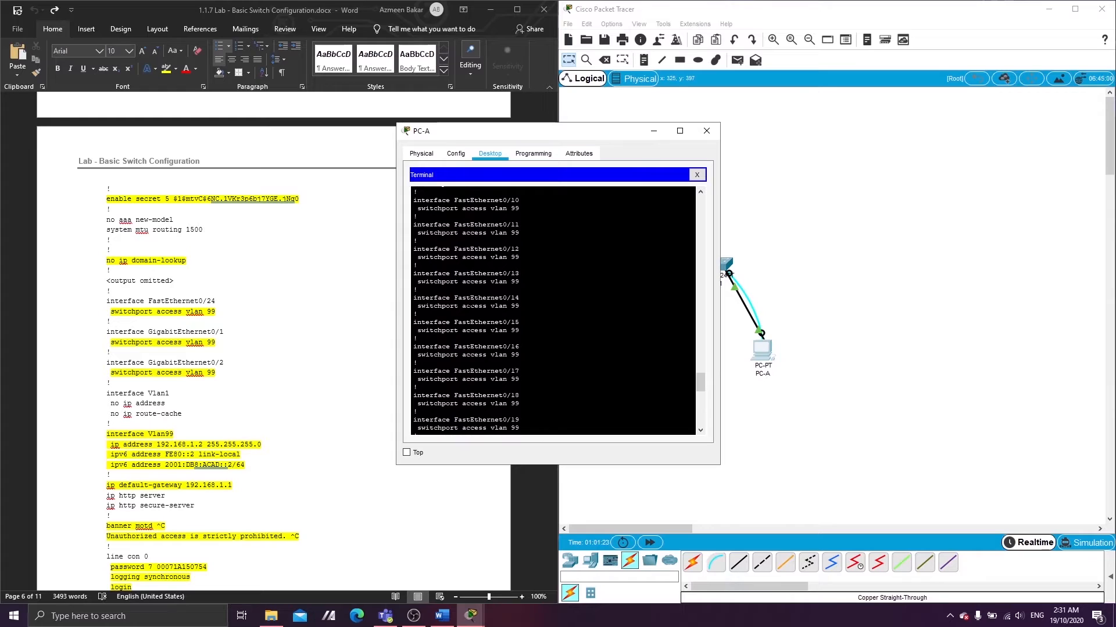
pyautogui.scroll(-12, 474, 306)
pyautogui.scroll(1, 552, 311)
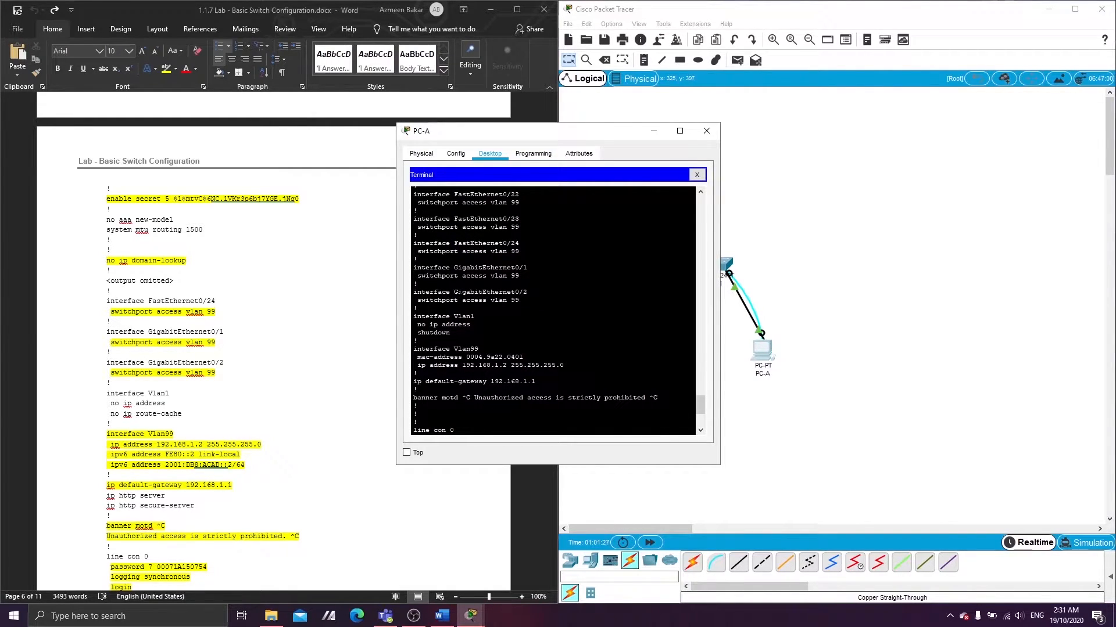
pyautogui.scroll(-4, 319, 356)
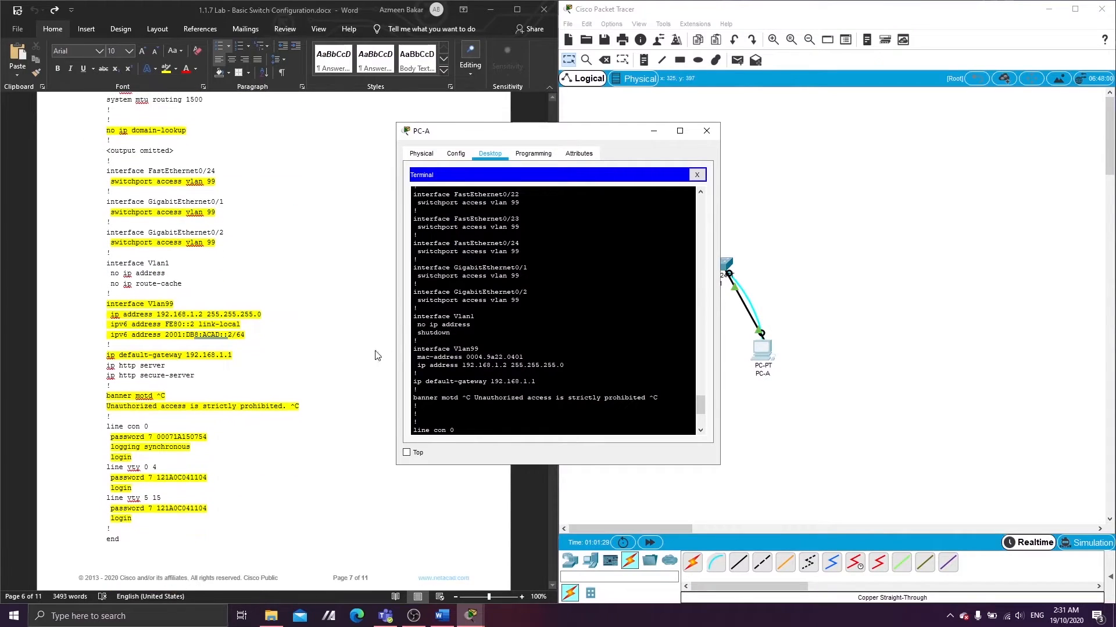
pyautogui.scroll(-4, 552, 311)
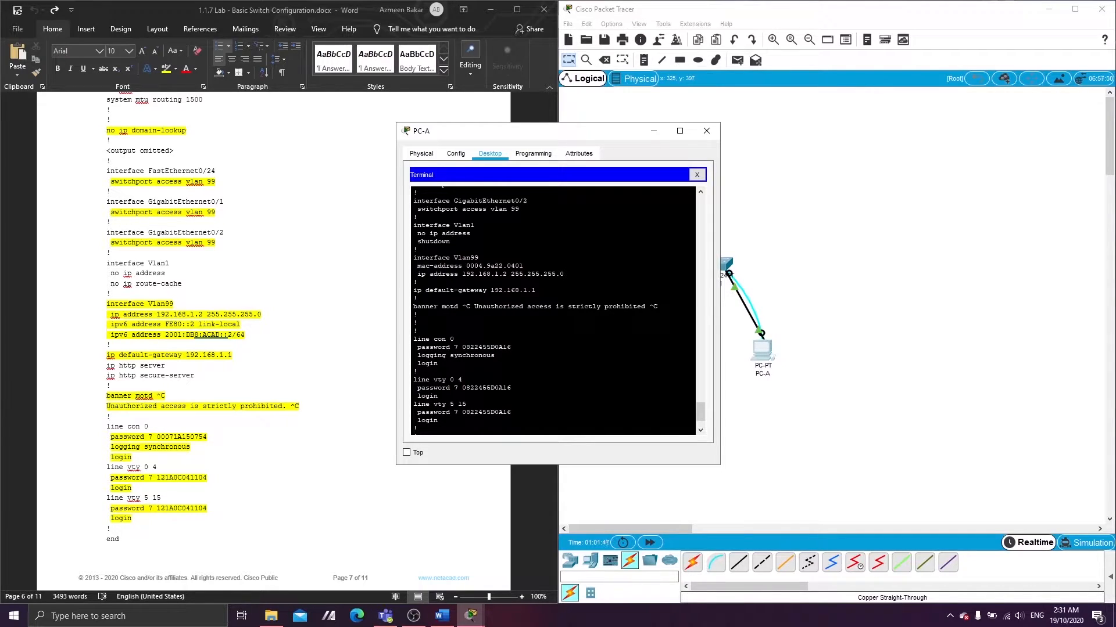
pyautogui.press('space')
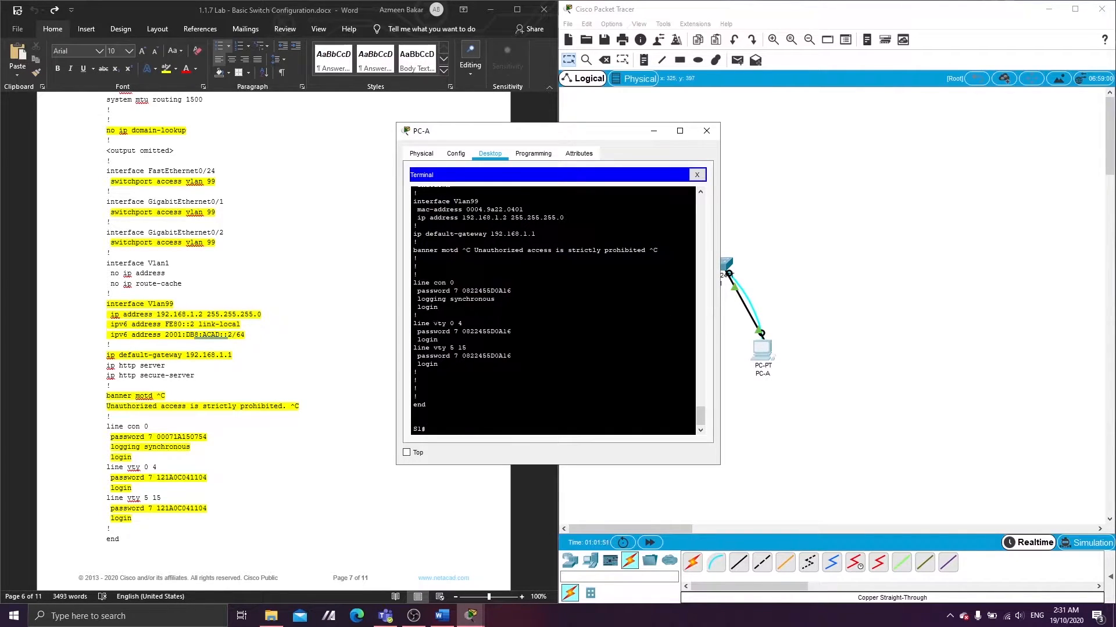
pyautogui.scroll(-3, 351, 336)
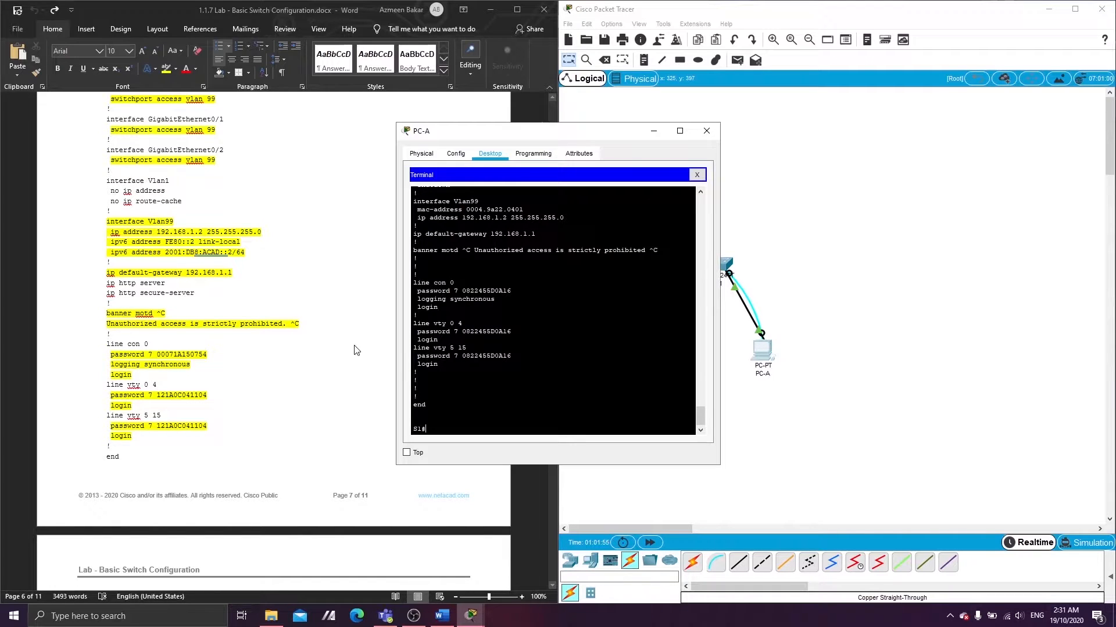
pyautogui.scroll(-15, 298, 365)
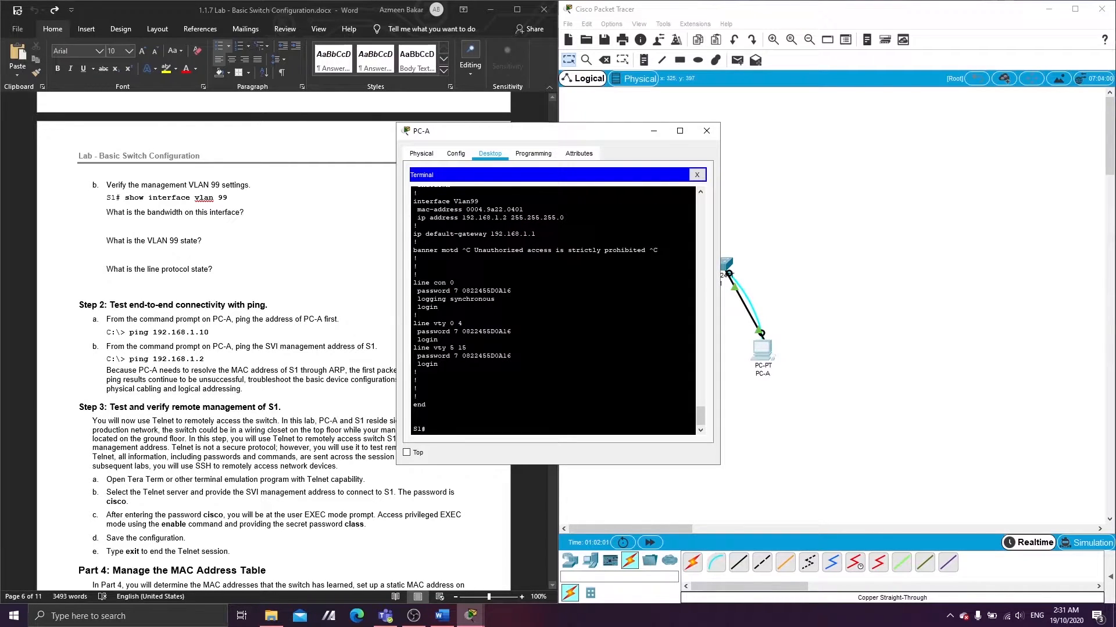
# Step: Run show interface vlan 99, confirming Vlan99 up at 192.168.1.2/24, then close the terminal
pyautogui.press('Return')
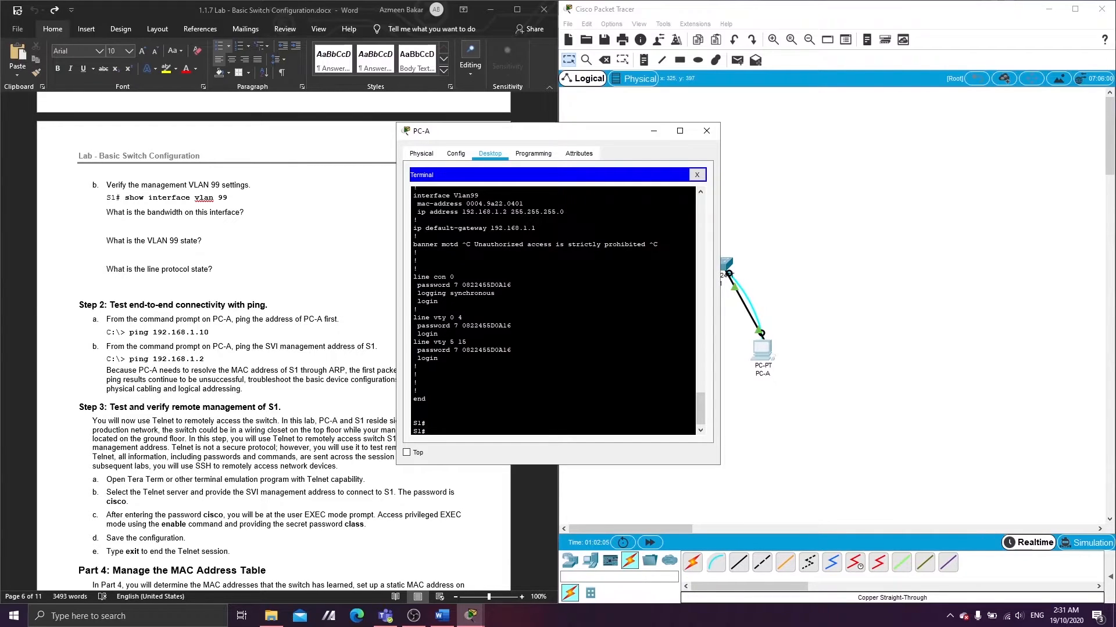
pyautogui.write('show interface vlan 99')
pyautogui.press('Return')
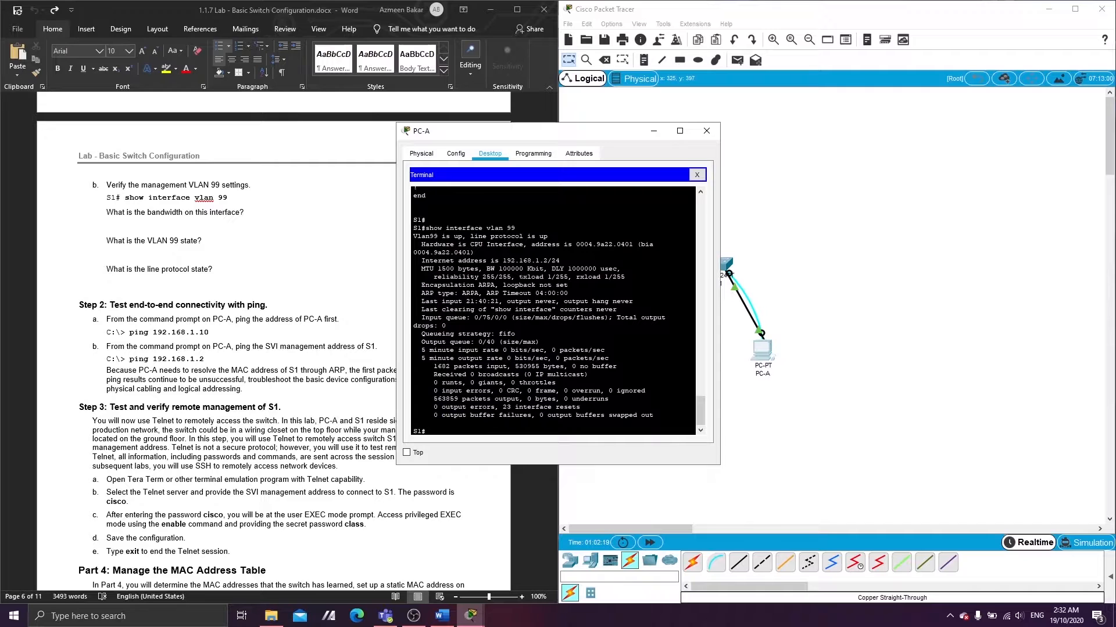
pyautogui.press('Return')
pyautogui.scroll(-3, 125, 233)
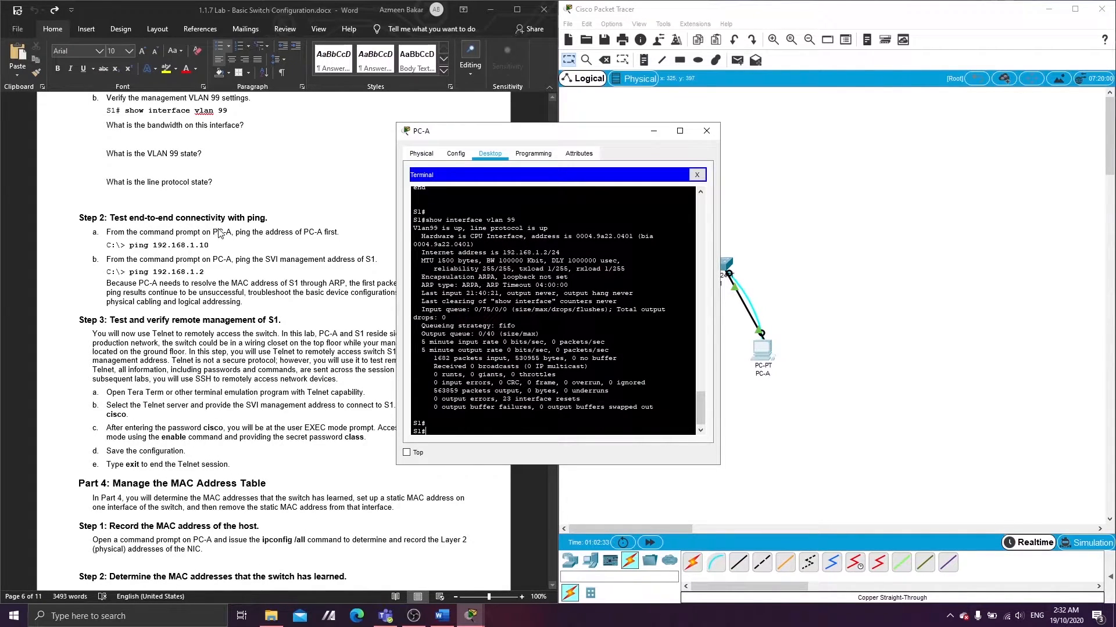
pyautogui.click(697, 175)
# Step: Open PC-A's Command Prompt and ping 192.168.1.10
pyautogui.click(645, 195)
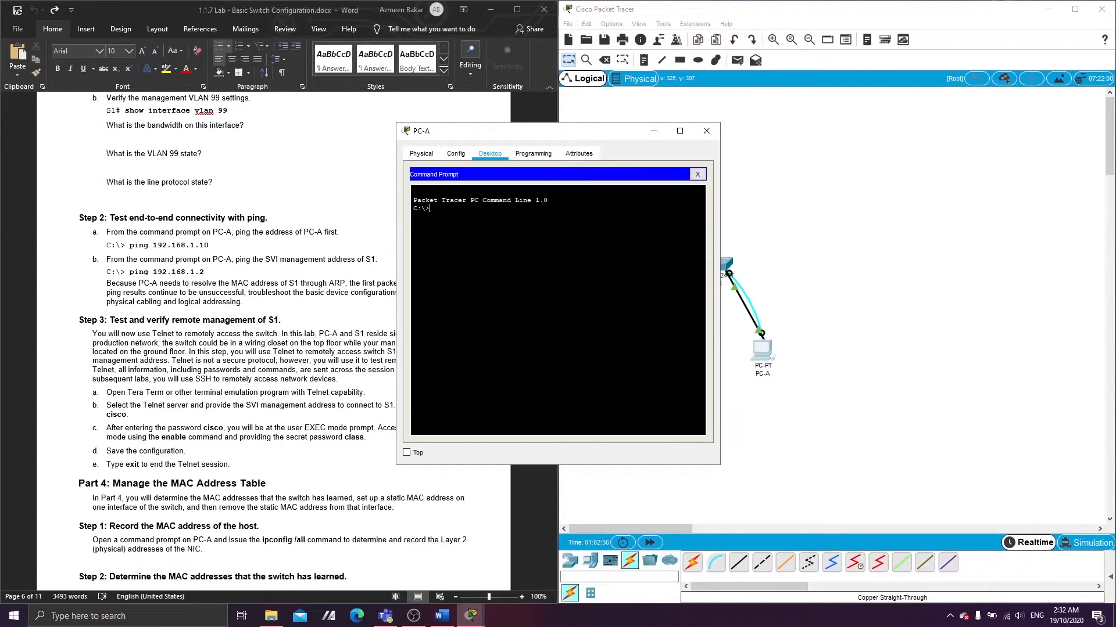
pyautogui.write('ping 192.168.1.10')
pyautogui.press('Return')
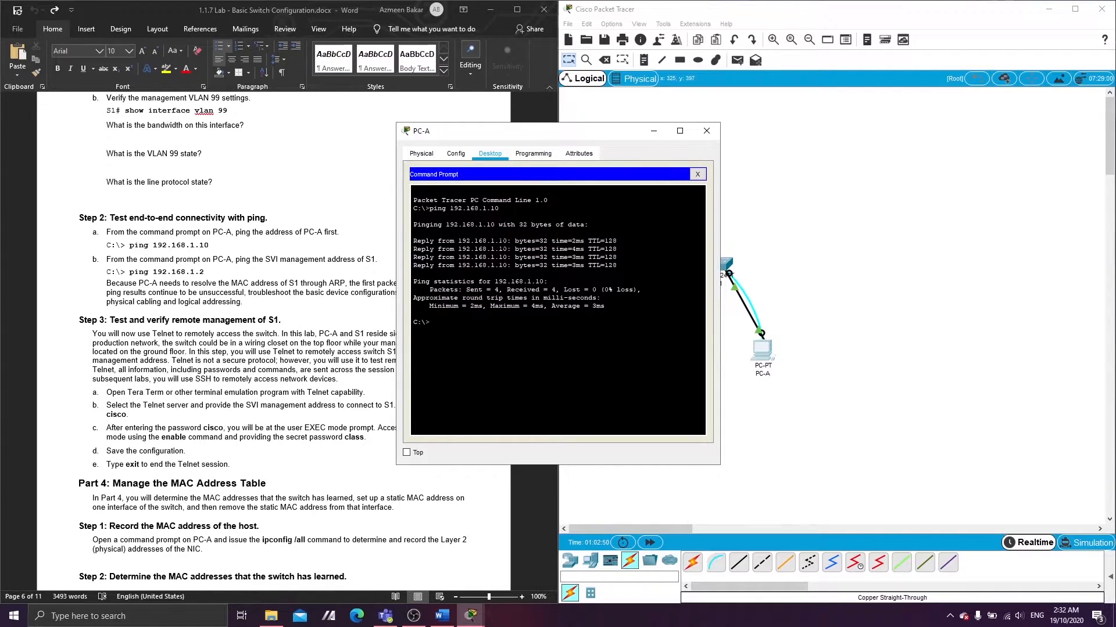
# Step: Ping S1 at 192.168.1.2 twice until it replies with 0% loss, then return to Word
pyautogui.write('ping 192.168.1.2')
pyautogui.press('Return')
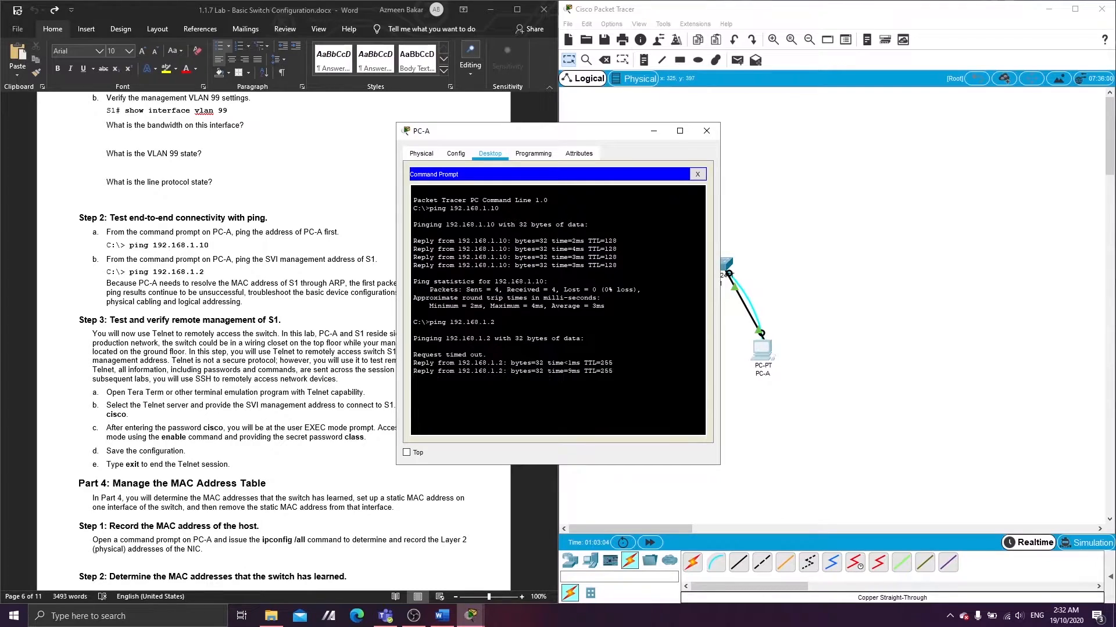
pyautogui.press('Up')
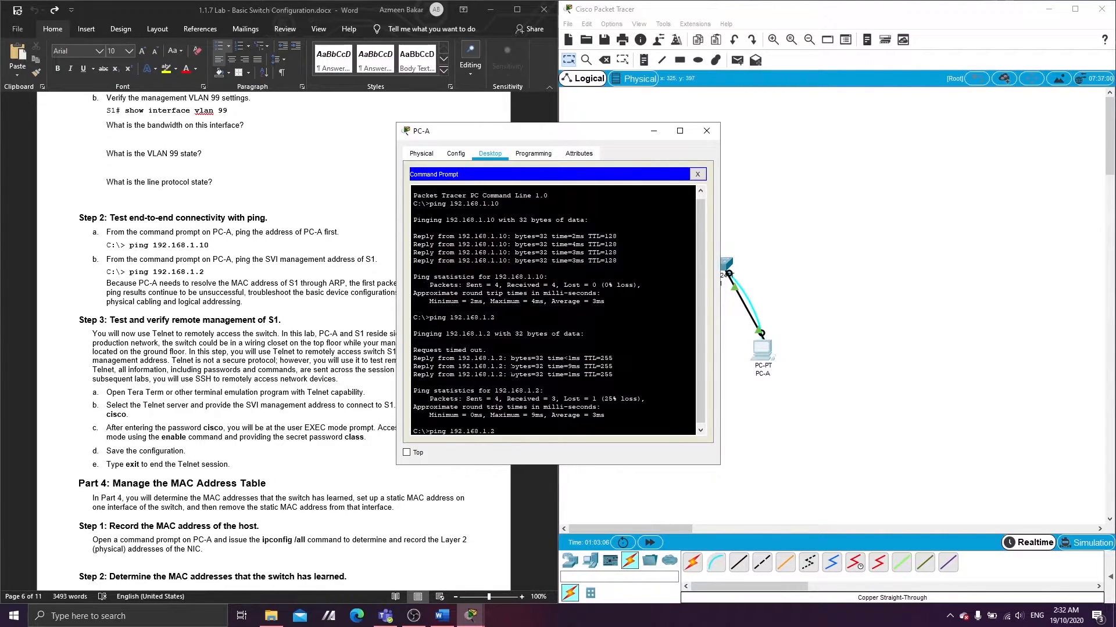
pyautogui.press('Return')
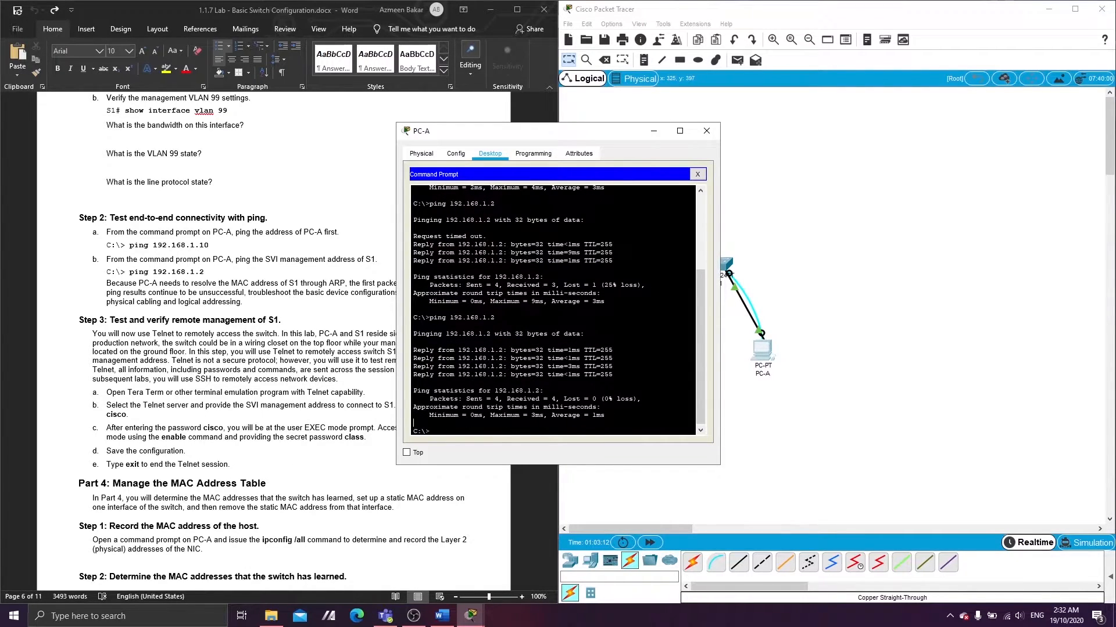
pyautogui.click(226, 395)
# Step: Scroll the lab to Step 3 'Test and verify remote management of S1' and move PC-A's window right
pyautogui.scroll(-2, 226, 395)
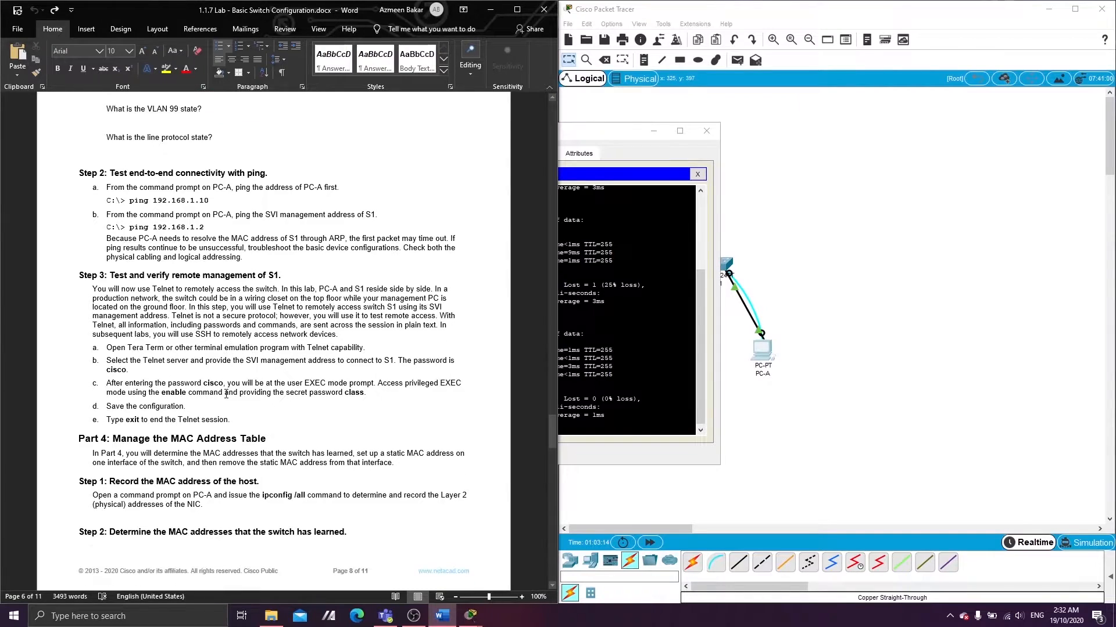
pyautogui.scroll(-3, 226, 394)
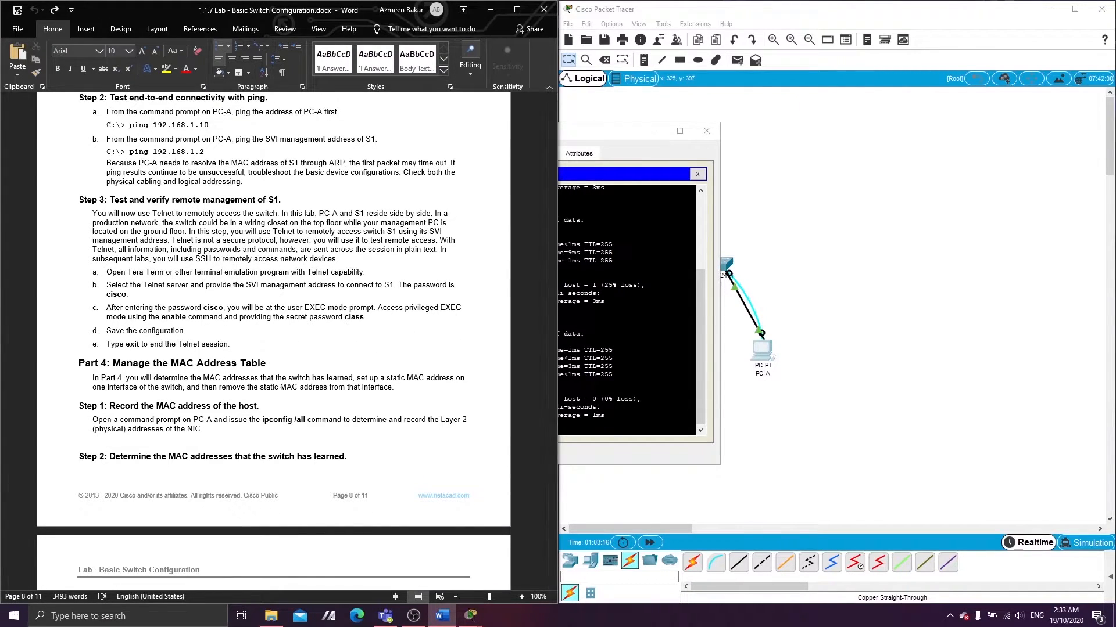
pyautogui.moveTo(592, 136); pyautogui.dragTo(772, 138)
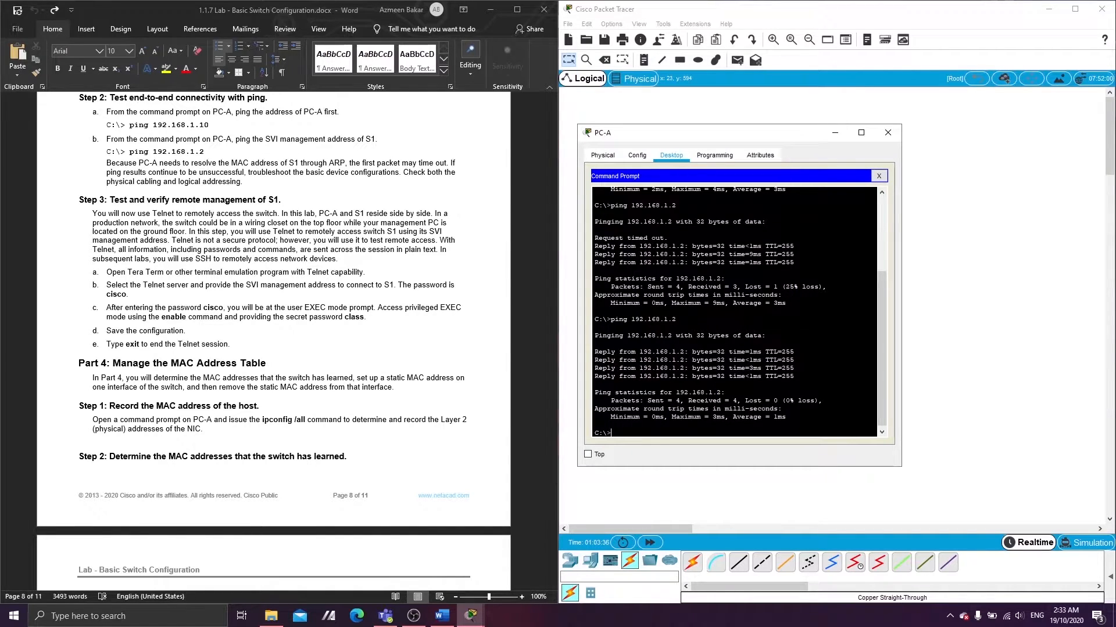
# Step: Telnet from PC-A to 192.168.1.2, log in with the line password, and enable privileged mode
pyautogui.write('elnet 192.168.1.2')
pyautogui.press('Return')
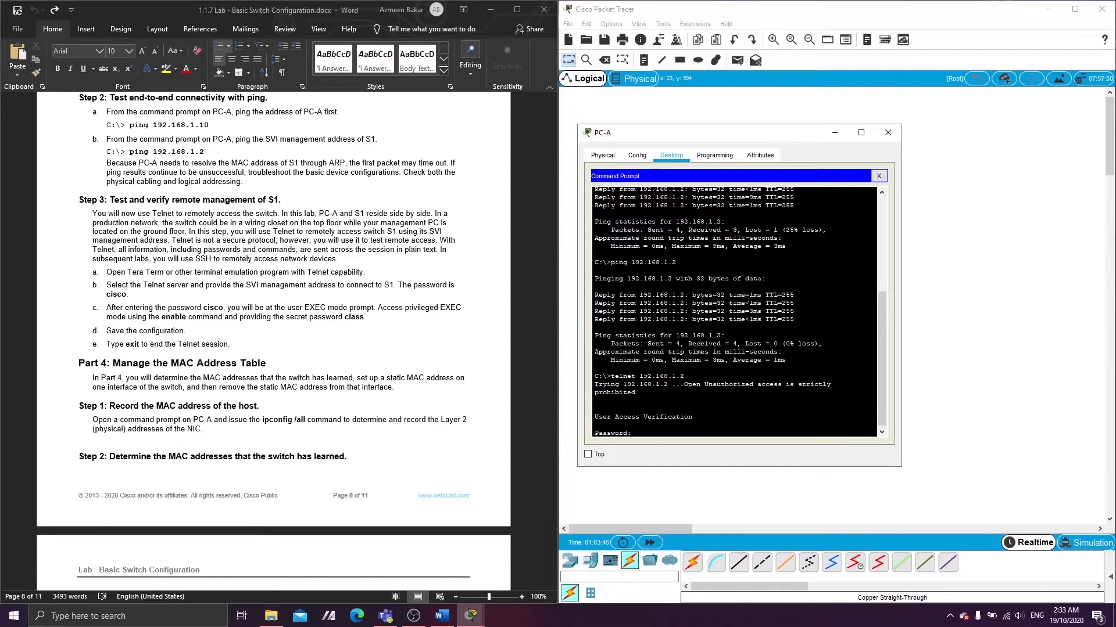
pyautogui.press('Return')
pyautogui.press('Return')
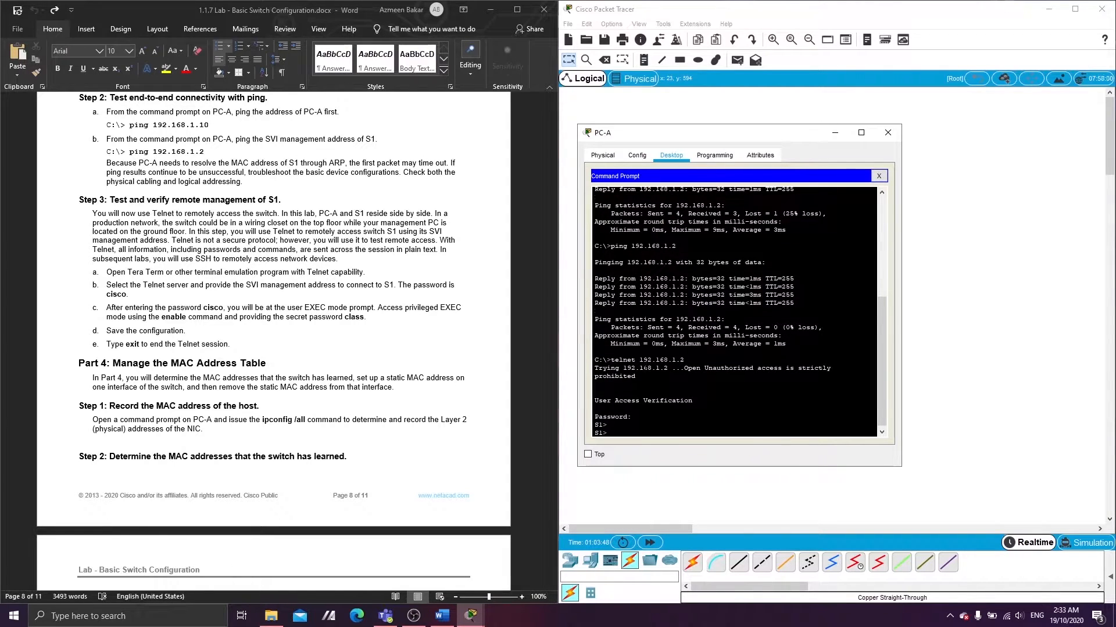
pyautogui.write('enable')
pyautogui.press('Return')
pyautogui.press('Return')
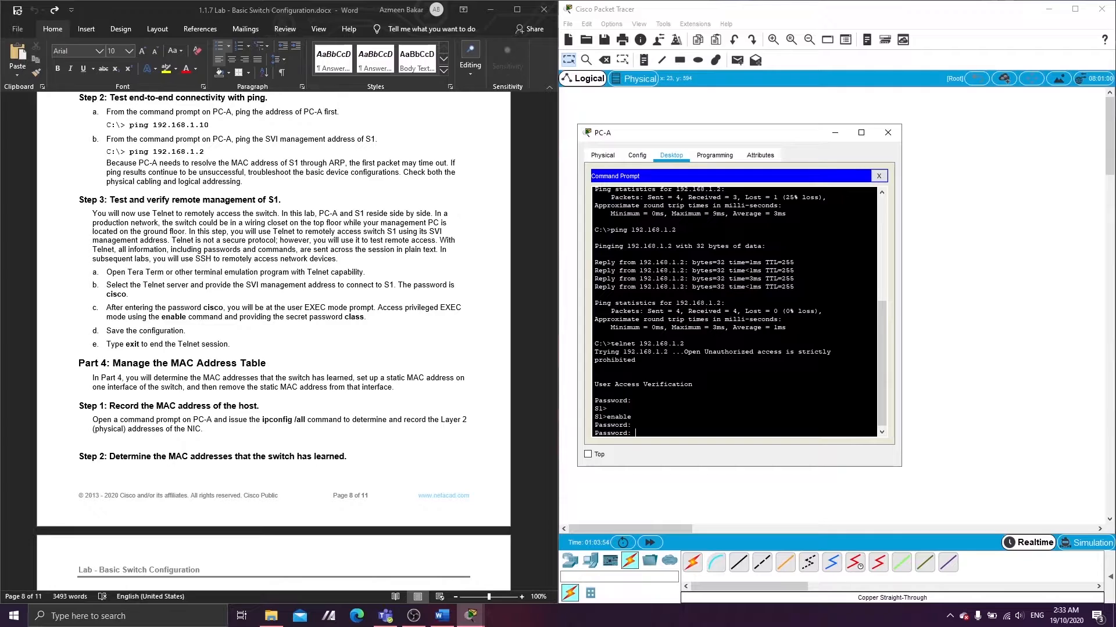
pyautogui.press('Return')
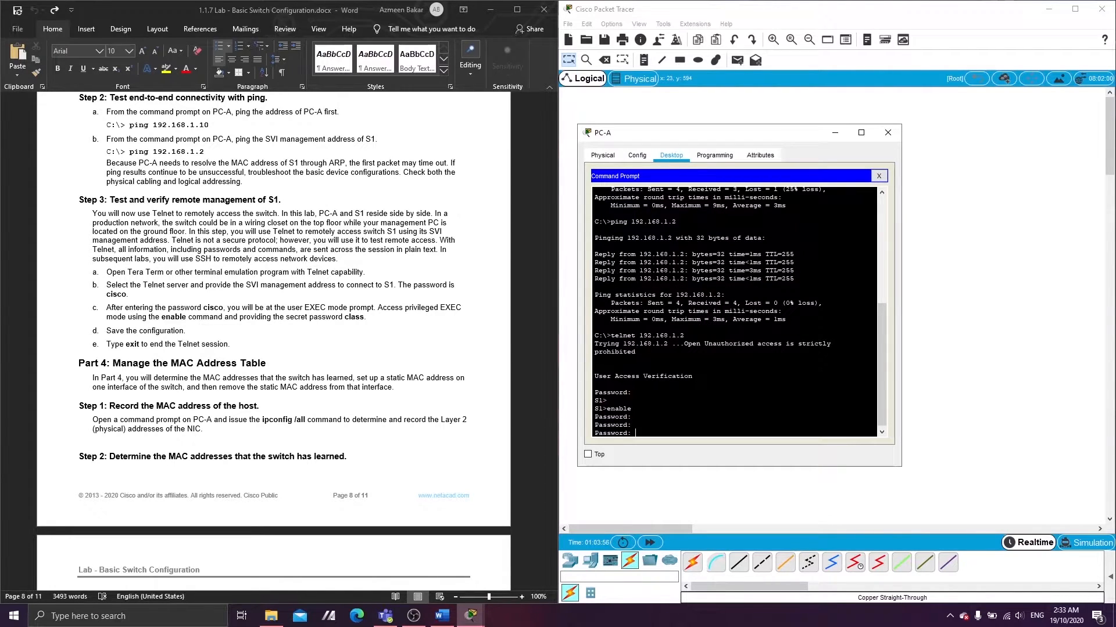
pyautogui.press('Return')
pyautogui.press('Return')
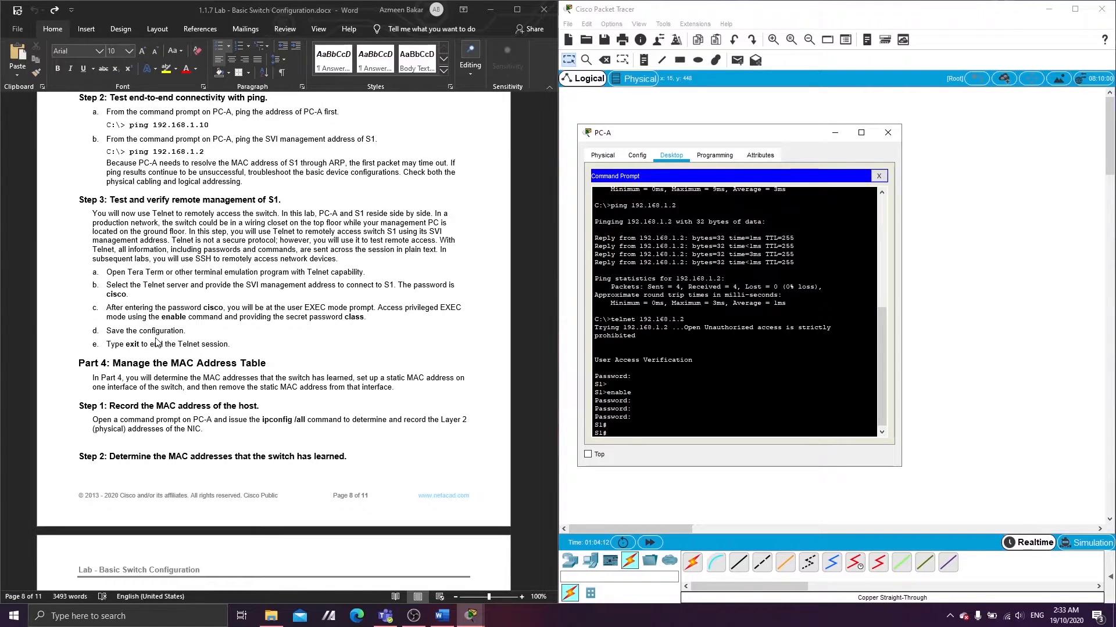
pyautogui.scroll(-3, 164, 360)
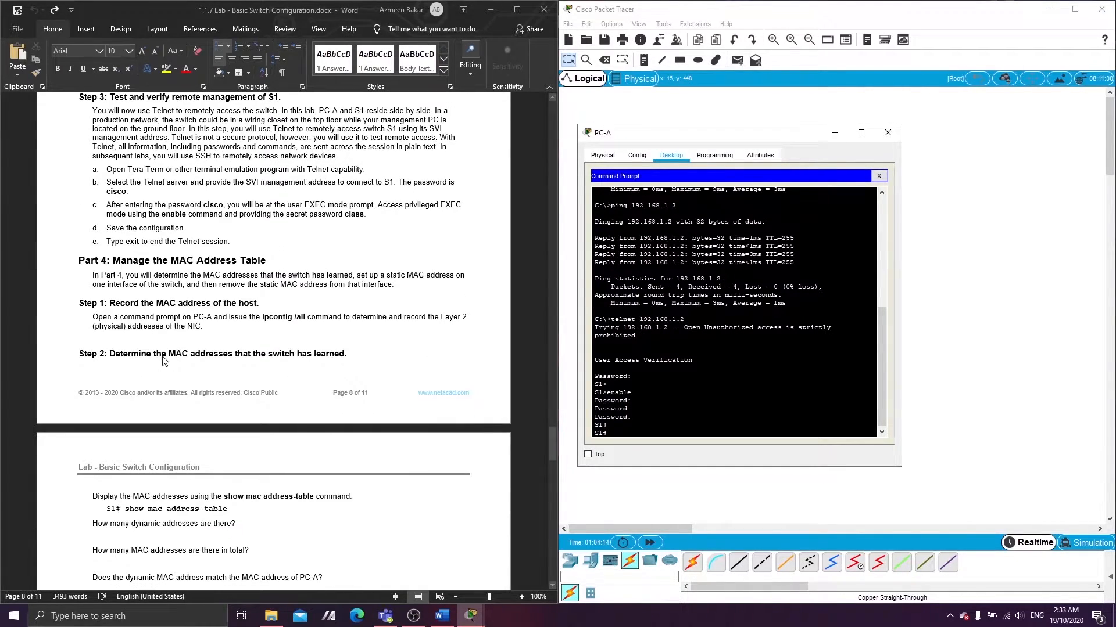
pyautogui.scroll(1, 162, 357)
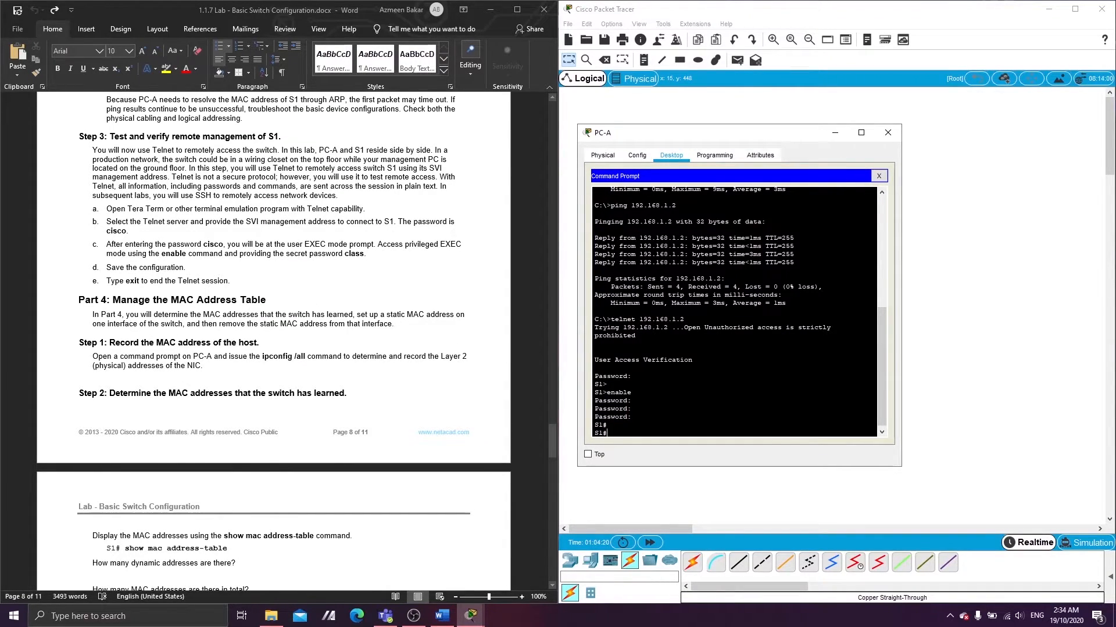
# Step: Save S1's running-config to startup-config with the default filename and exit the Telnet session
pyautogui.write('sh')
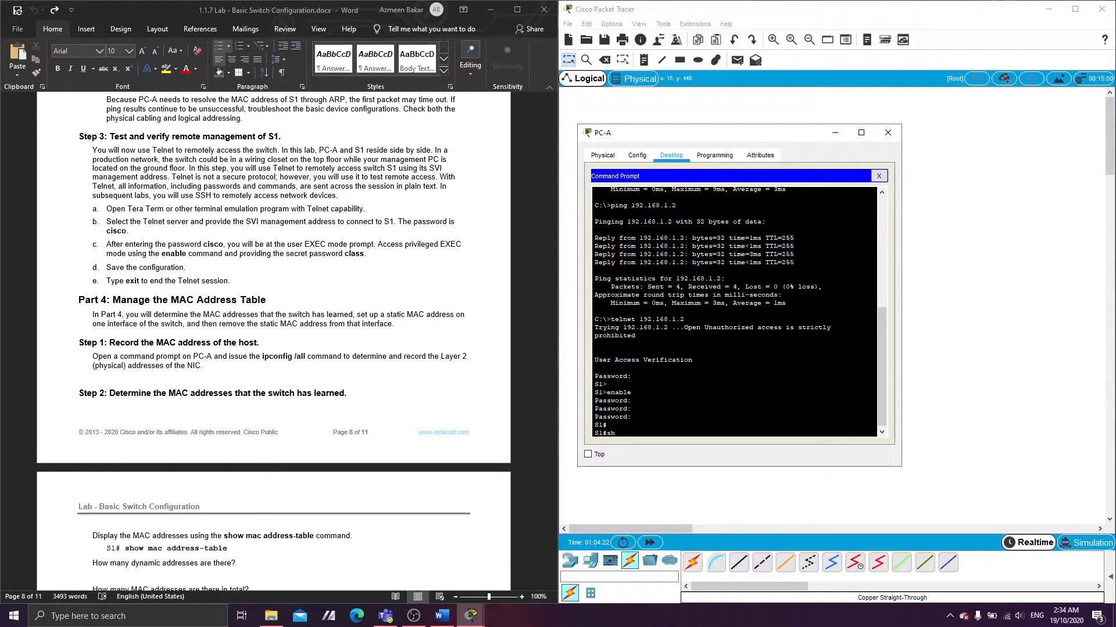
pyautogui.write('oy running-config startup-config')
pyautogui.press('Return')
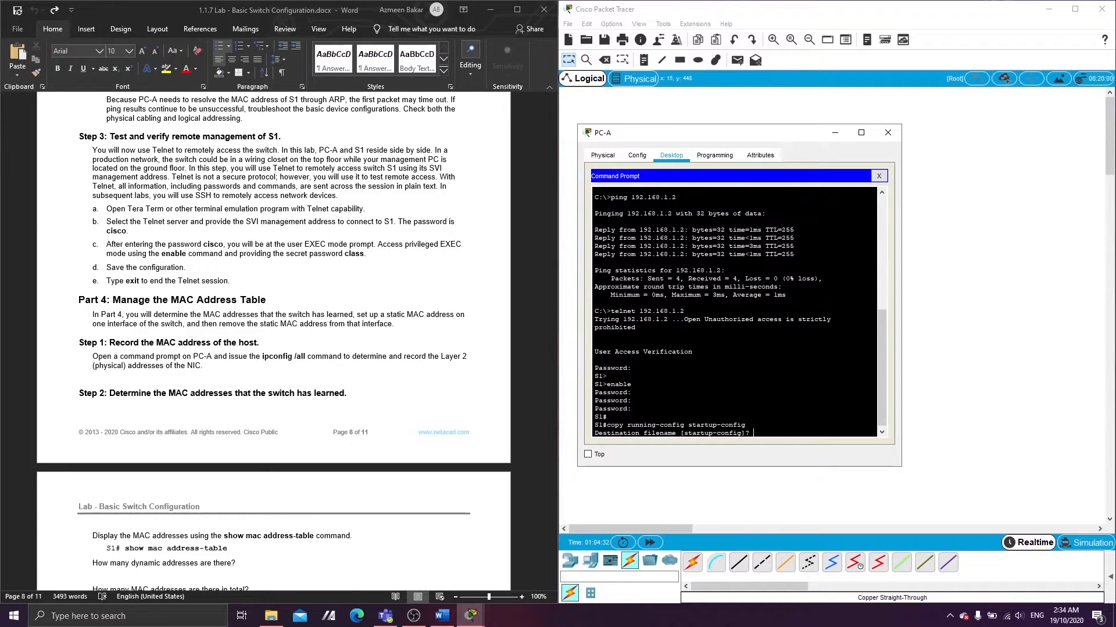
pyautogui.press('Return')
pyautogui.press('Return')
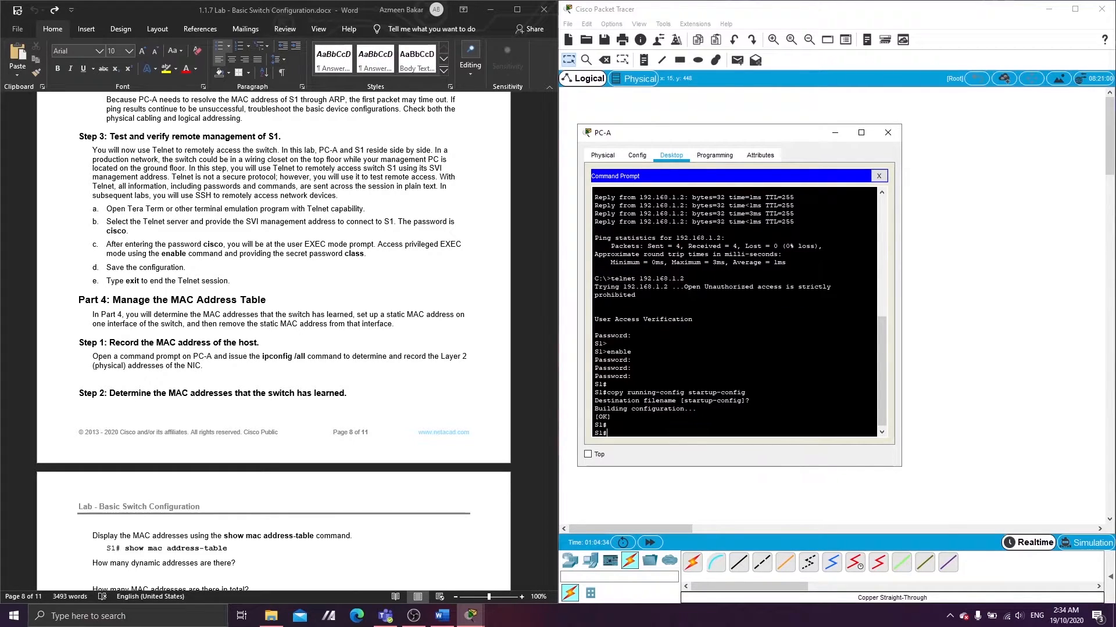
pyautogui.write('exit')
pyautogui.press('Return')
pyautogui.press('Return')
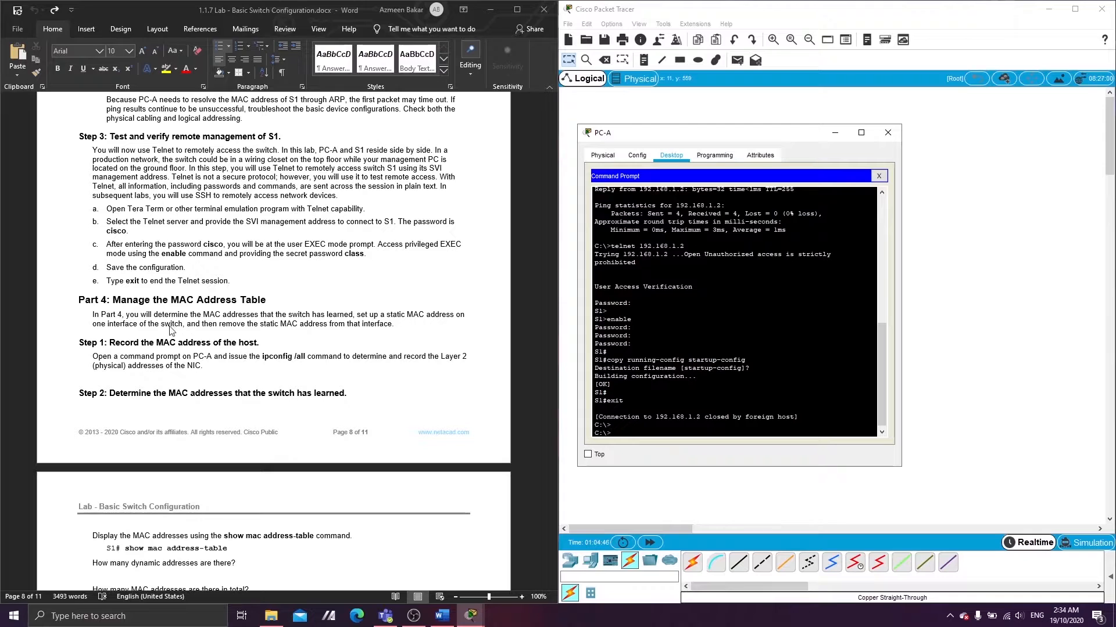
pyautogui.scroll(-3, 154, 325)
pyautogui.scroll(-3, 154, 325)
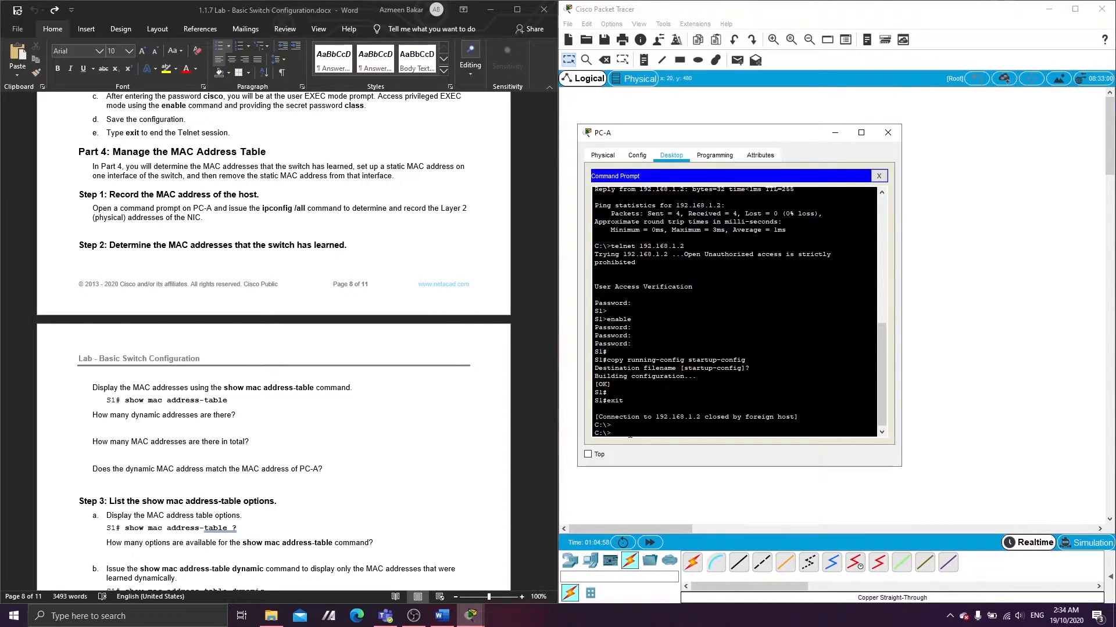
# Step: Run ipconfig /all on PC-A to show FastEthernet0's physical address and IP 192.168.1.10
pyautogui.write('ig /all')
pyautogui.press('Return')
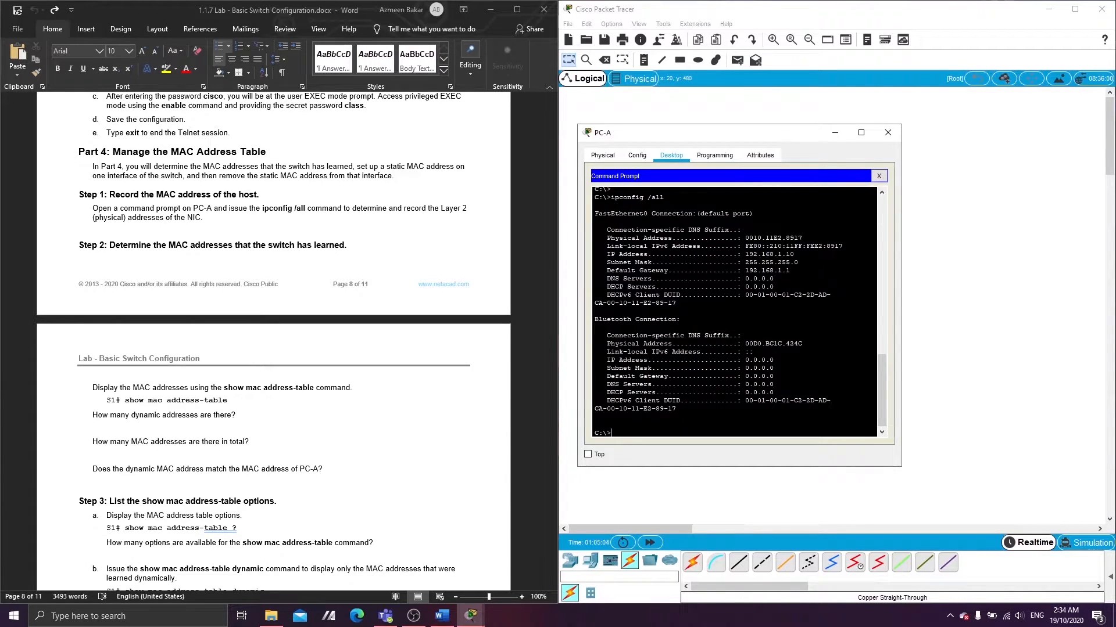
pyautogui.scroll(-1, 284, 266)
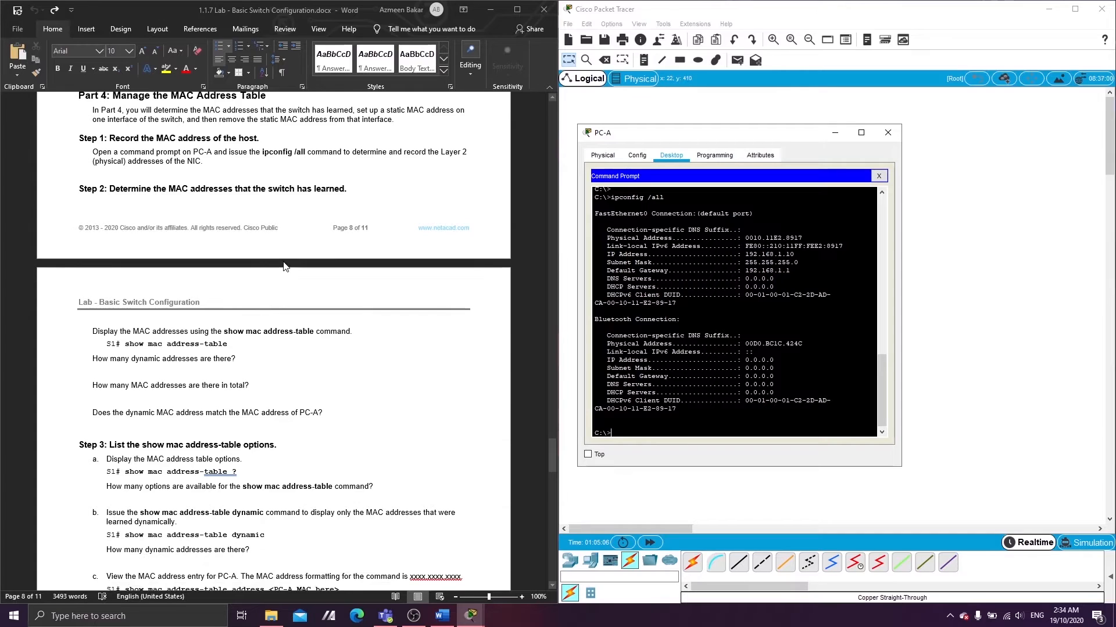
pyautogui.scroll(-1, 155, 199)
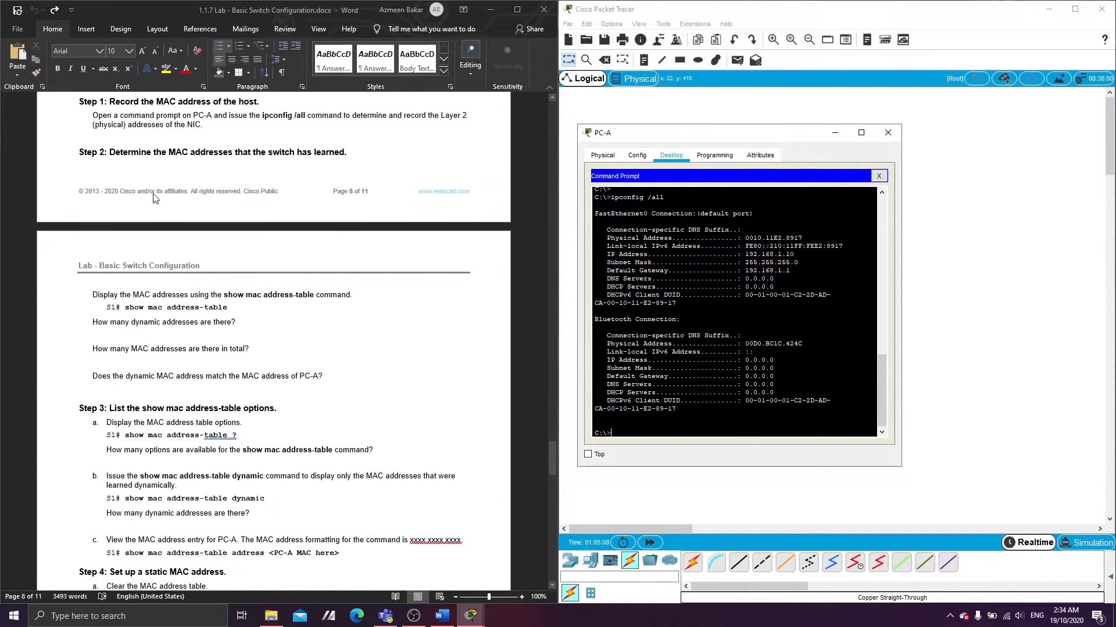
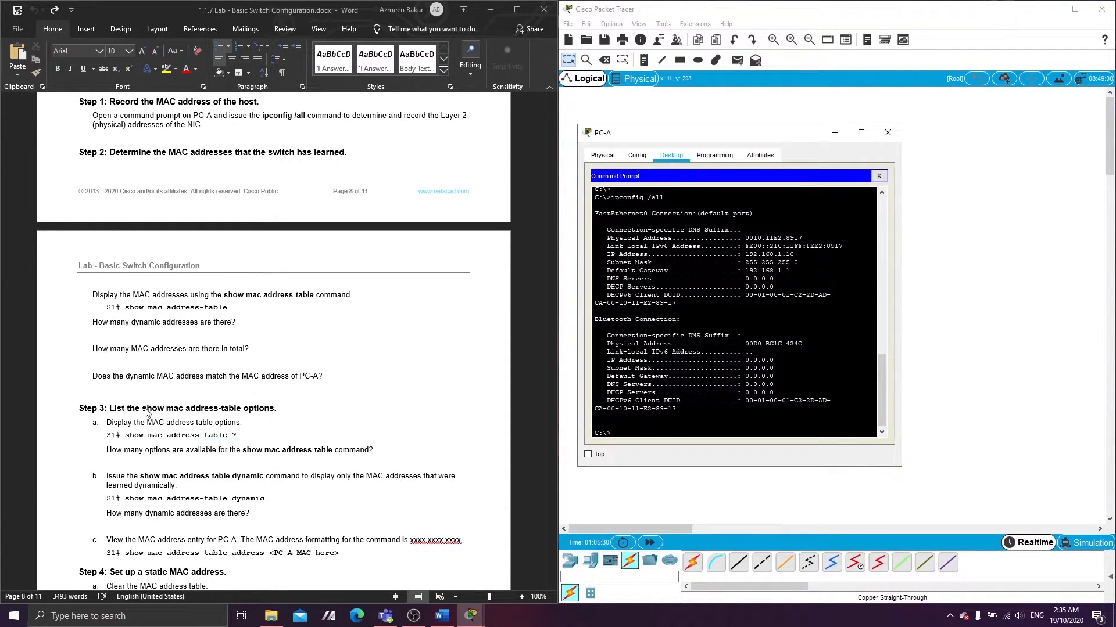
# Step: Copy PC-A's physical address 0010.11E2.8917 into a new untitled Notepad note, then minimize the note
pyautogui.scroll(-3, 137, 419)
pyautogui.scroll(-1, 136, 420)
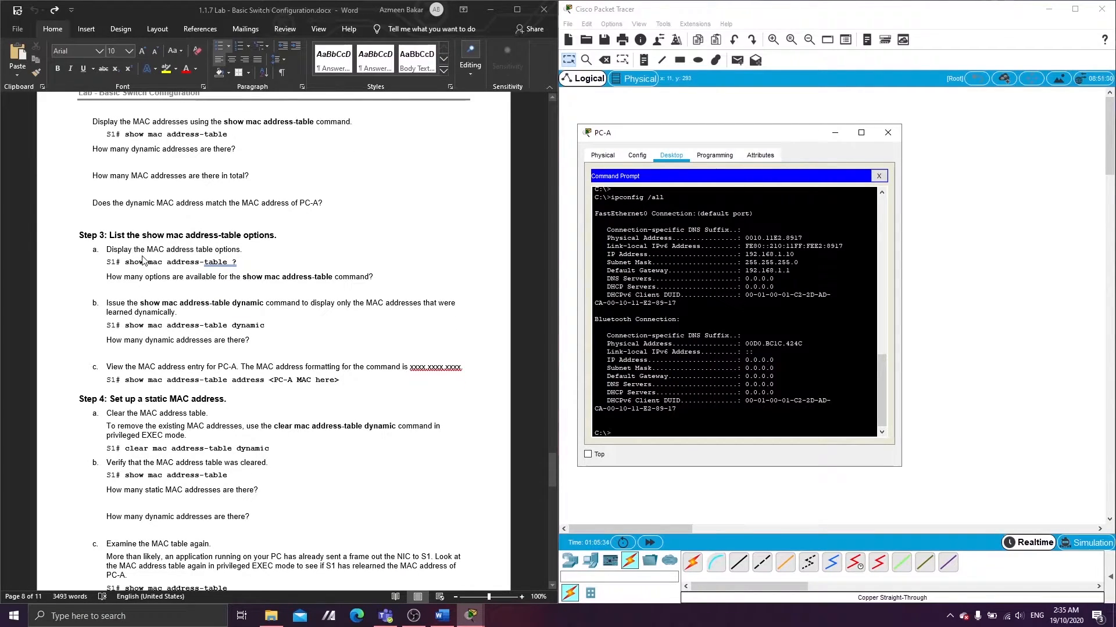
pyautogui.scroll(5, 254, 187)
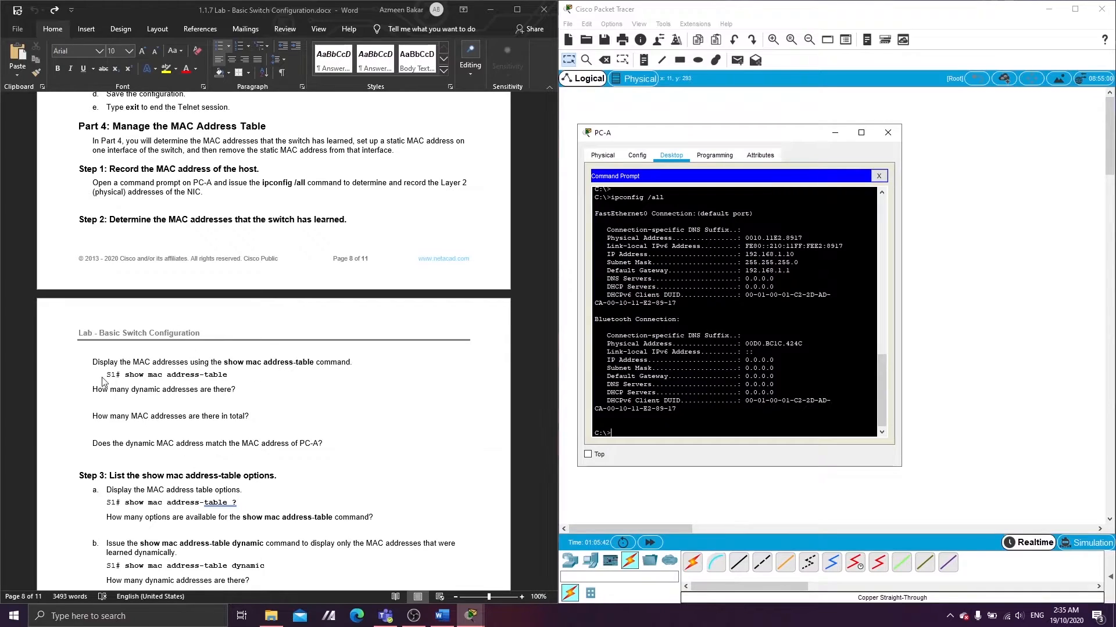
pyautogui.press('Return')
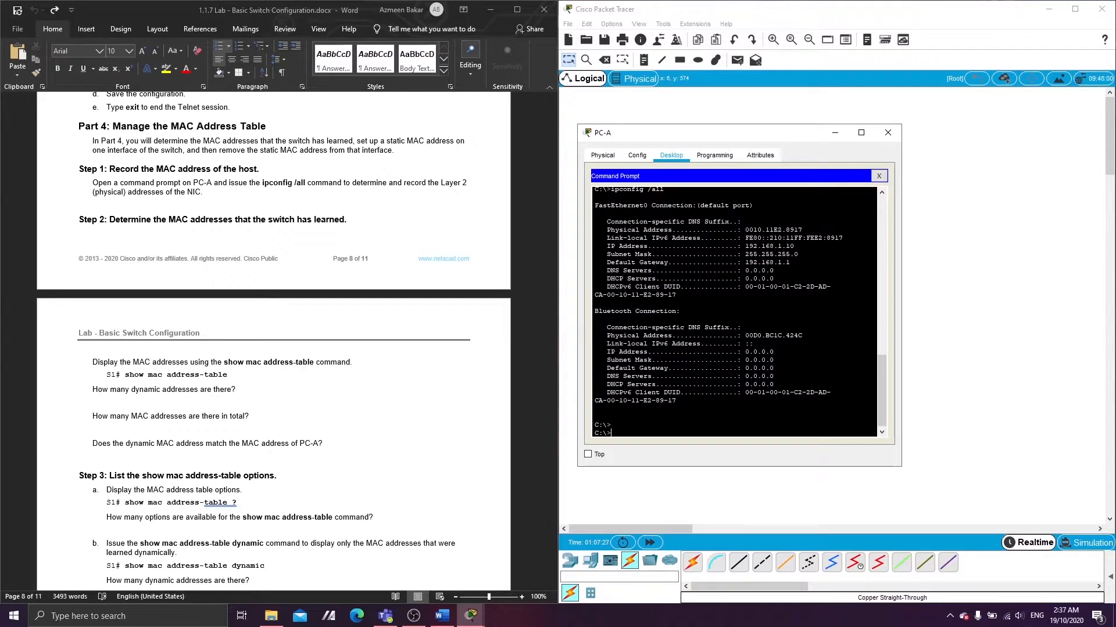
pyautogui.moveTo(802, 230); pyautogui.dragTo(745, 230)
pyautogui.press('super+s')
pyautogui.write('not')
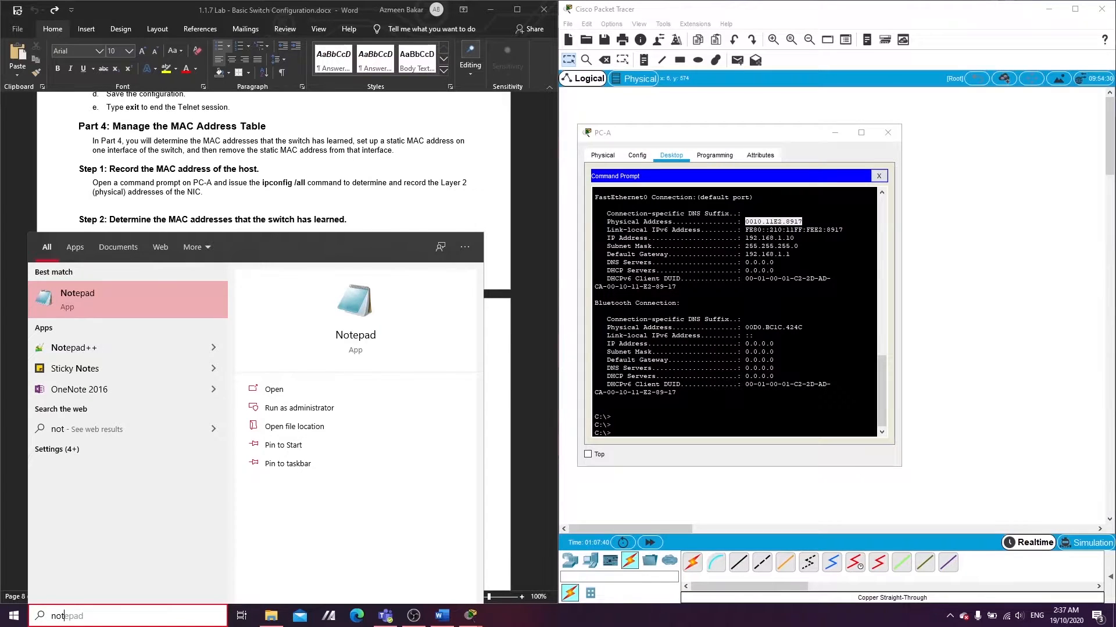
pyautogui.press('Return')
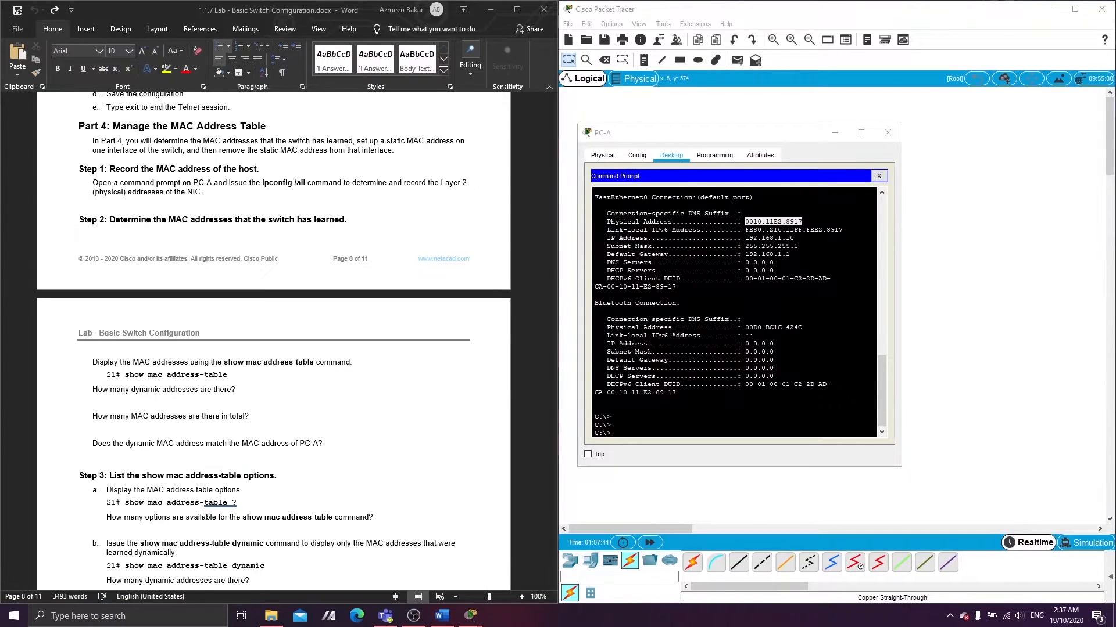
pyautogui.write('0010.11E2.8917')
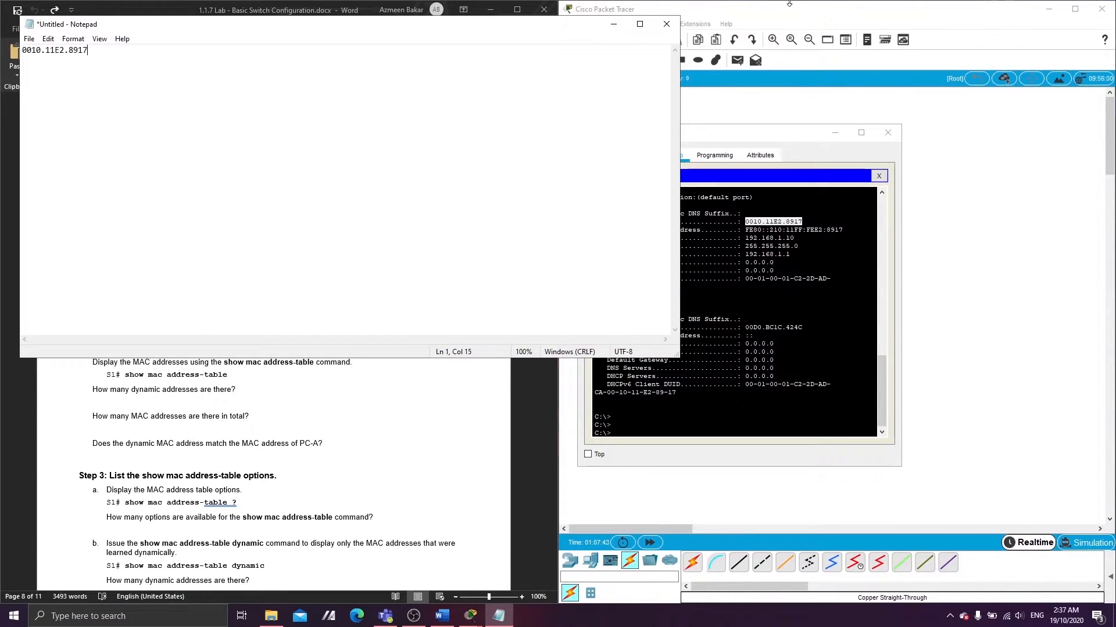
pyautogui.click(614, 24)
pyautogui.click(655, 437)
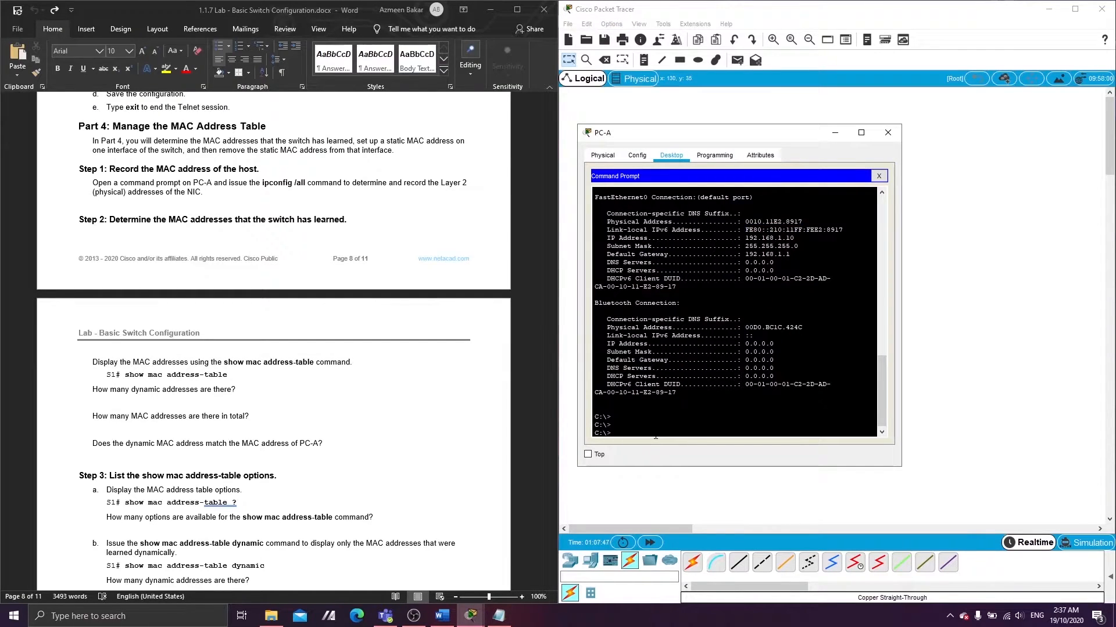
# Step: Run show mac address-table in PC-A's command prompt, which returns Invalid Command
pyautogui.write('sh')
pyautogui.press('BackSpace')
pyautogui.press('BackSpace')
pyautogui.press('BackSpace')
pyautogui.press('BackSpace')
pyautogui.press('BackSpace')
pyautogui.press('BackSpace')
pyautogui.write('ress tabl')
pyautogui.press('BackSpace')
pyautogui.press('BackSpace')
pyautogui.press('BackSpace')
pyautogui.write('-table')
pyautogui.press('Return')
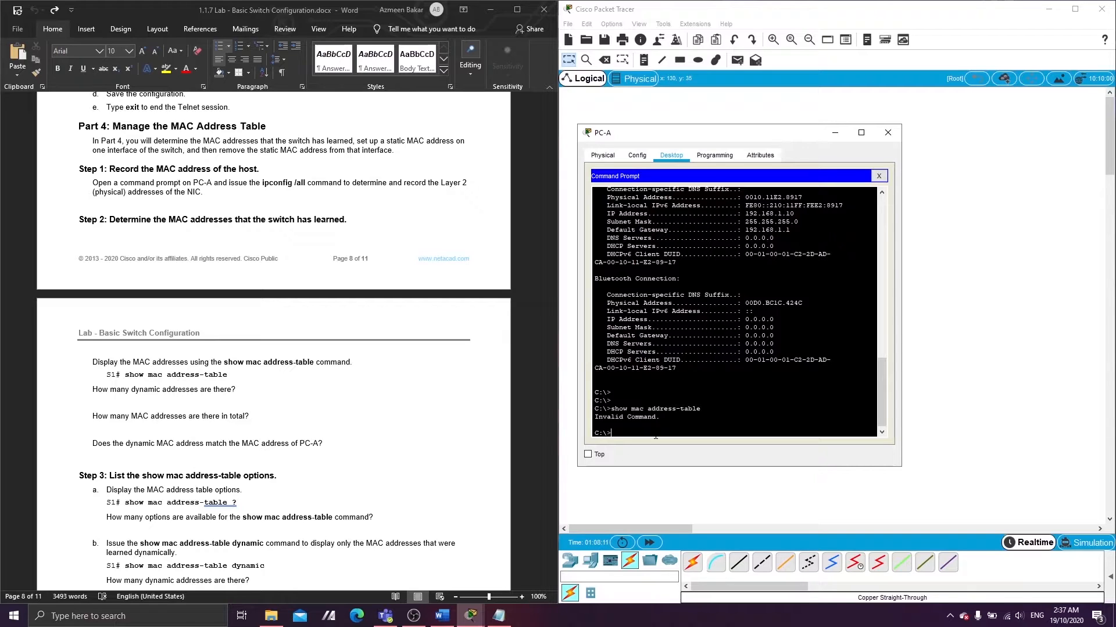
# Step: Run show mac address-table in S1's CLI and compare its 0010.11e2.8917 Fa0/6 entry with the saved note
pyautogui.click(888, 132)
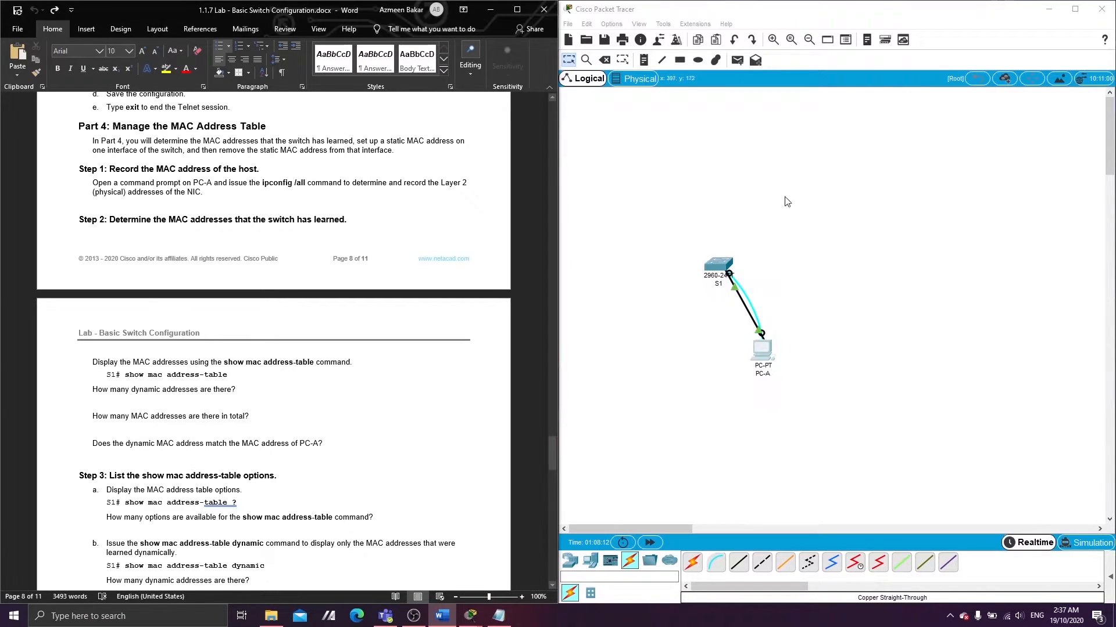
pyautogui.click(726, 269)
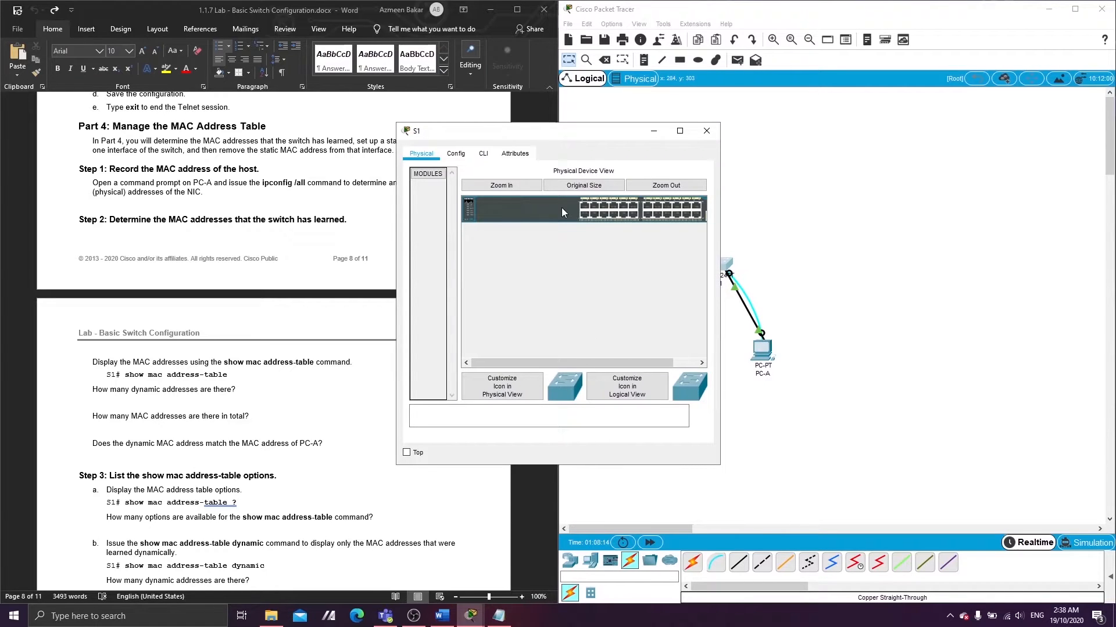
pyautogui.click(484, 154)
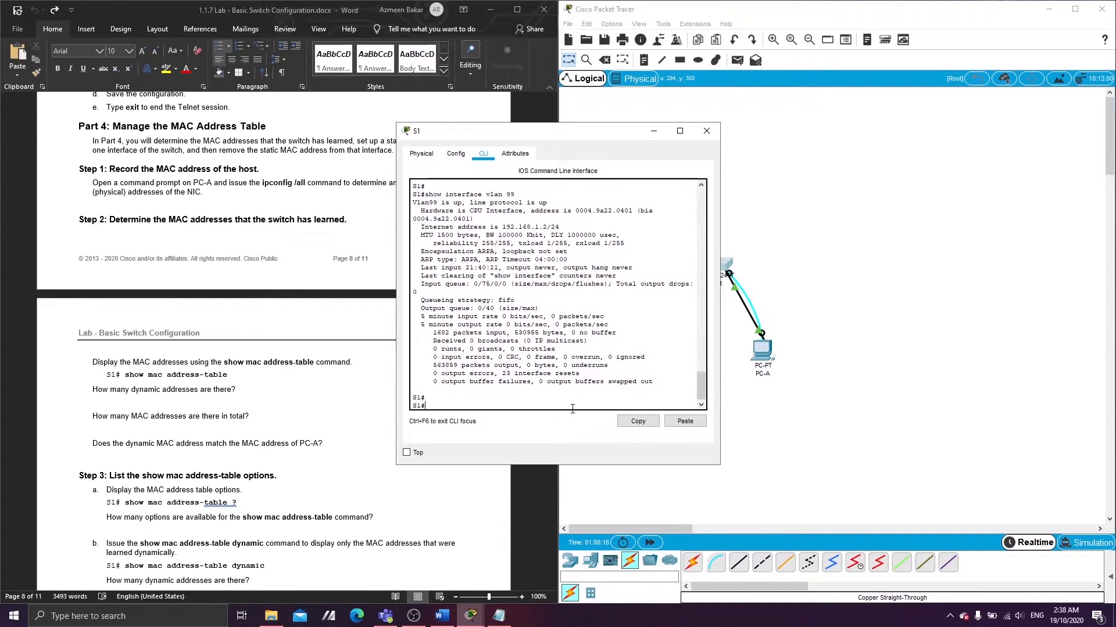
pyautogui.press('Return')
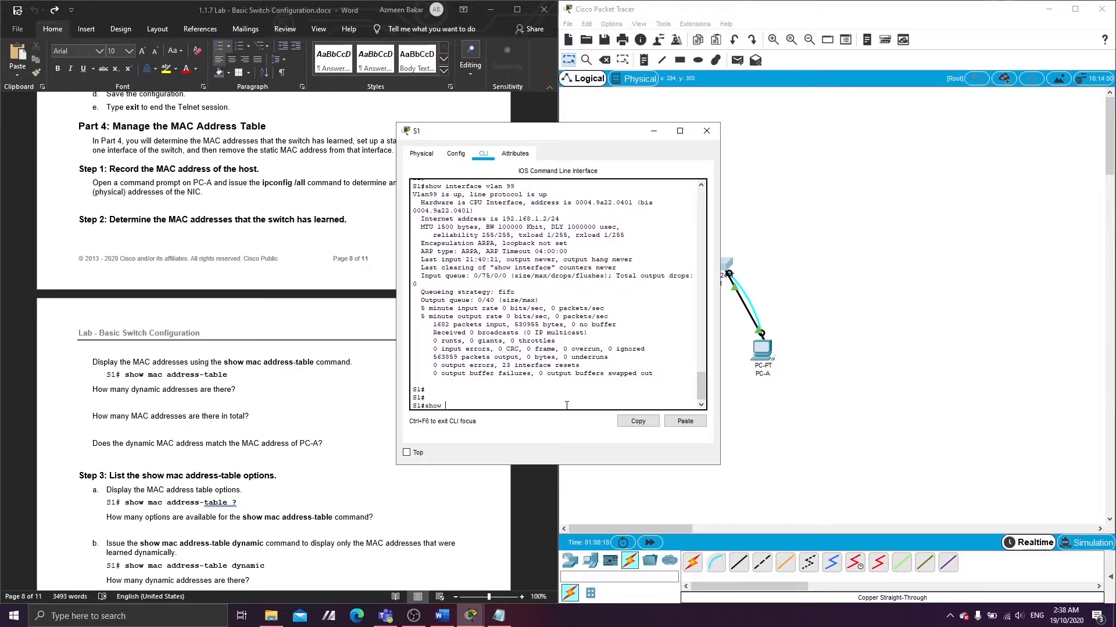
pyautogui.write('show mac address-table')
pyautogui.press('Return')
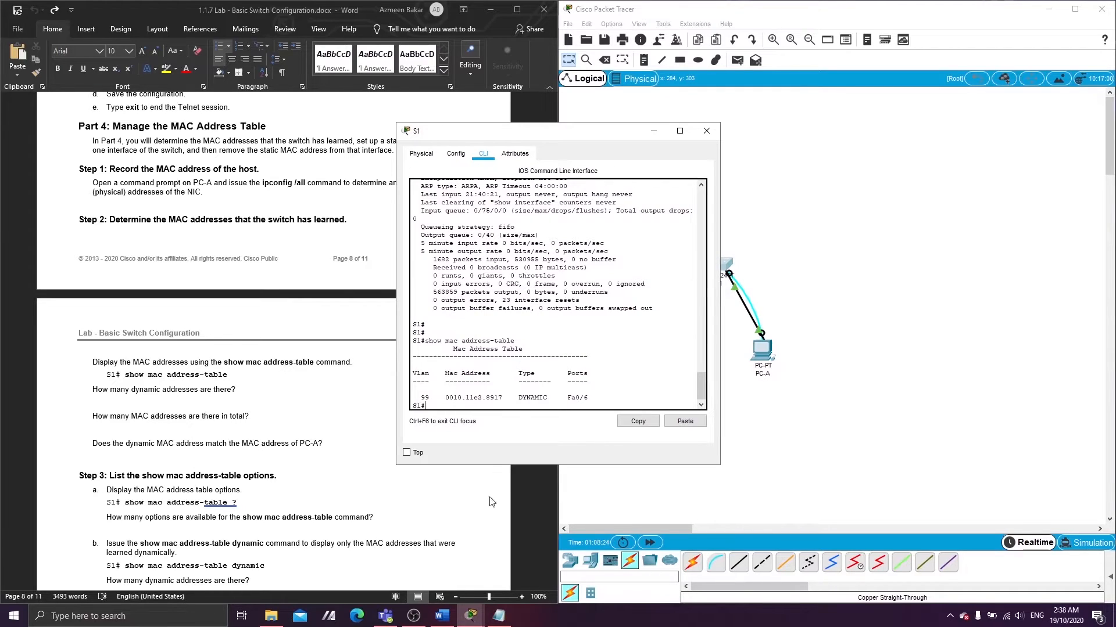
pyautogui.click(497, 619)
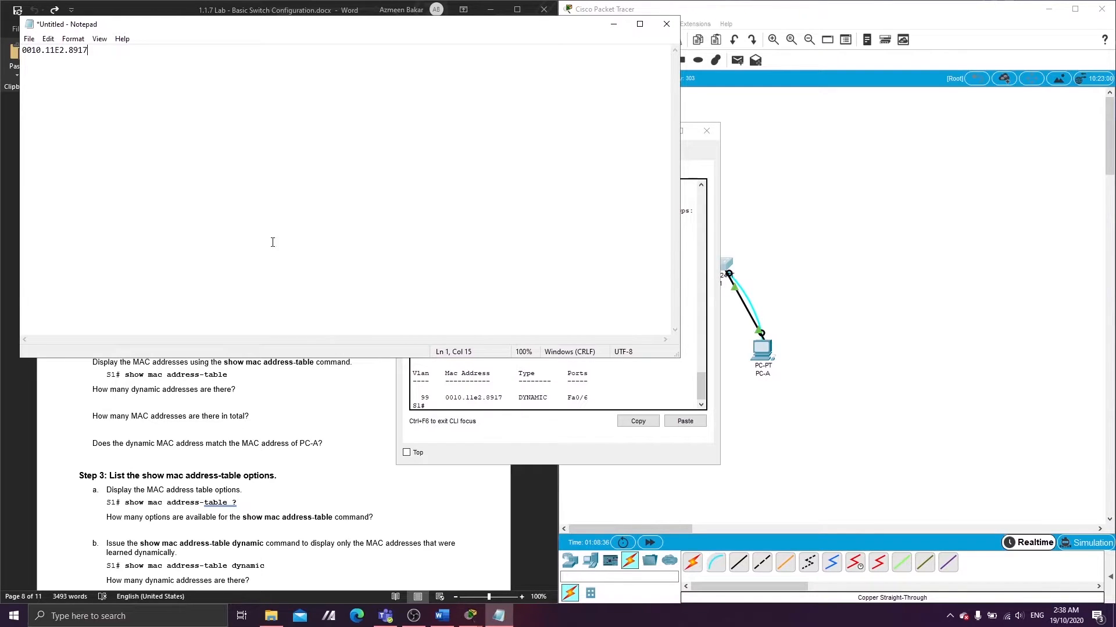
pyautogui.click(613, 24)
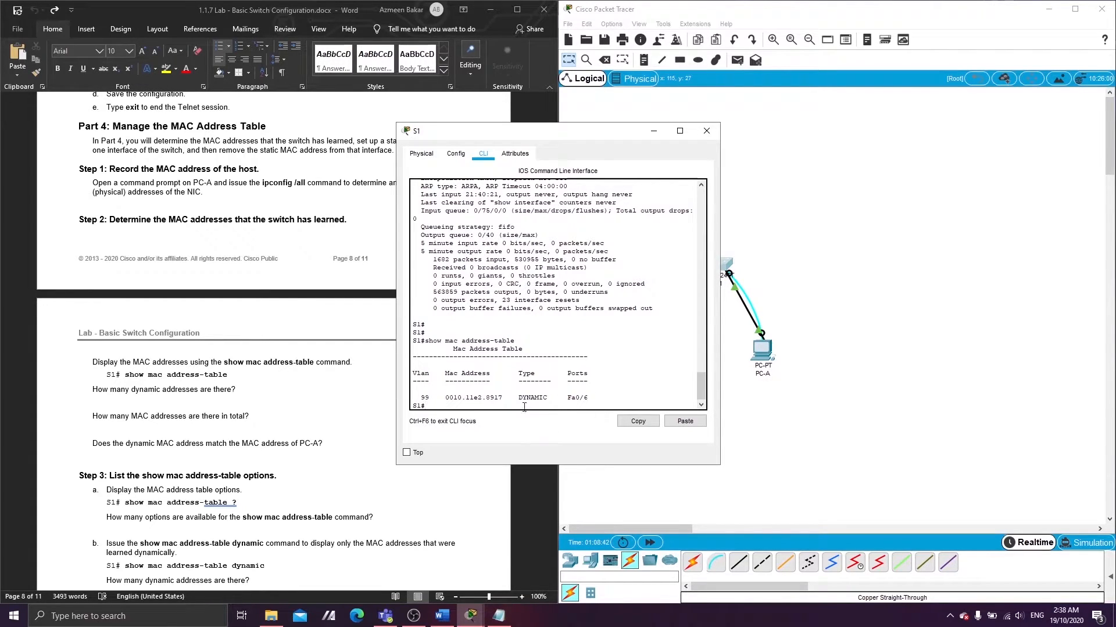
# Step: List the available show mac address-table options with ? in S1's CLI
pyautogui.press('Up')
pyautogui.write('?')
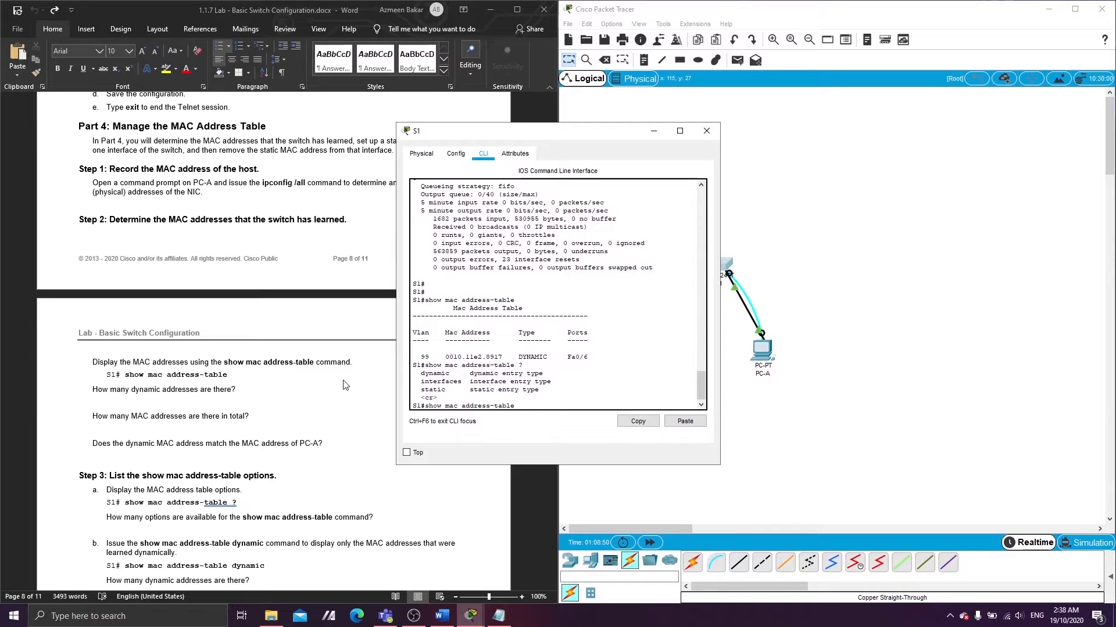
pyautogui.scroll(-2, 265, 386)
pyautogui.scroll(-2, 264, 386)
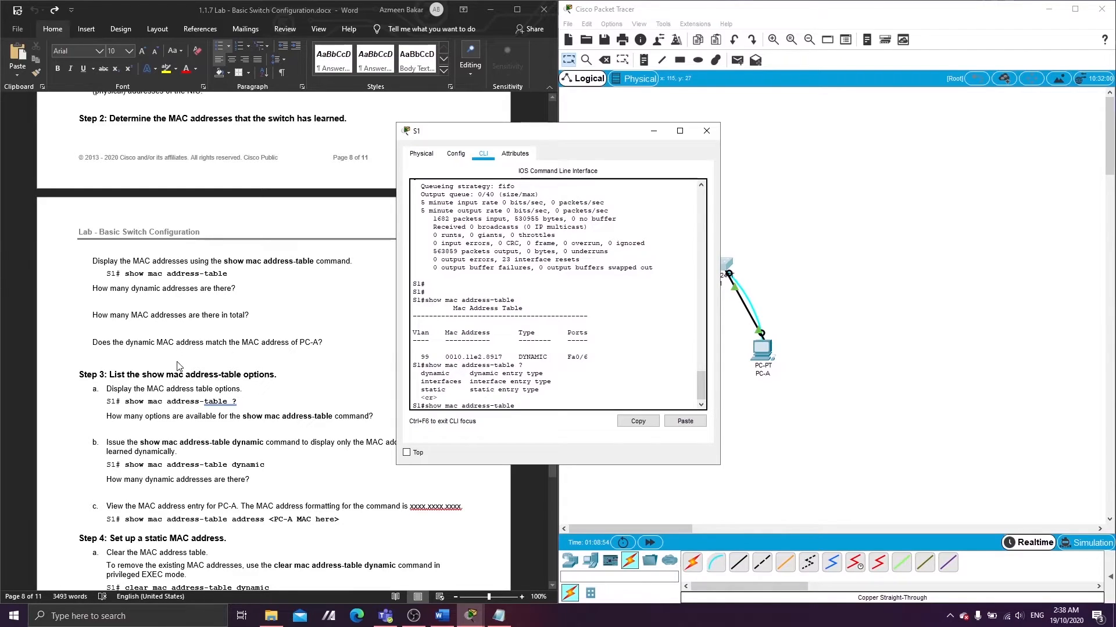
pyautogui.scroll(-2, 179, 365)
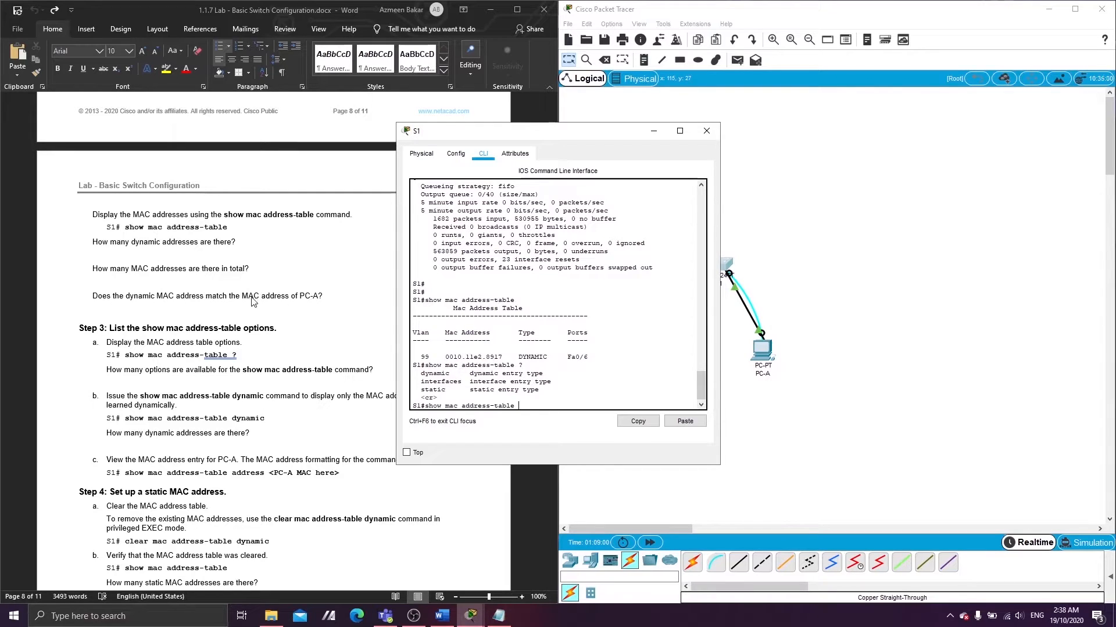
pyautogui.scroll(-1, 199, 330)
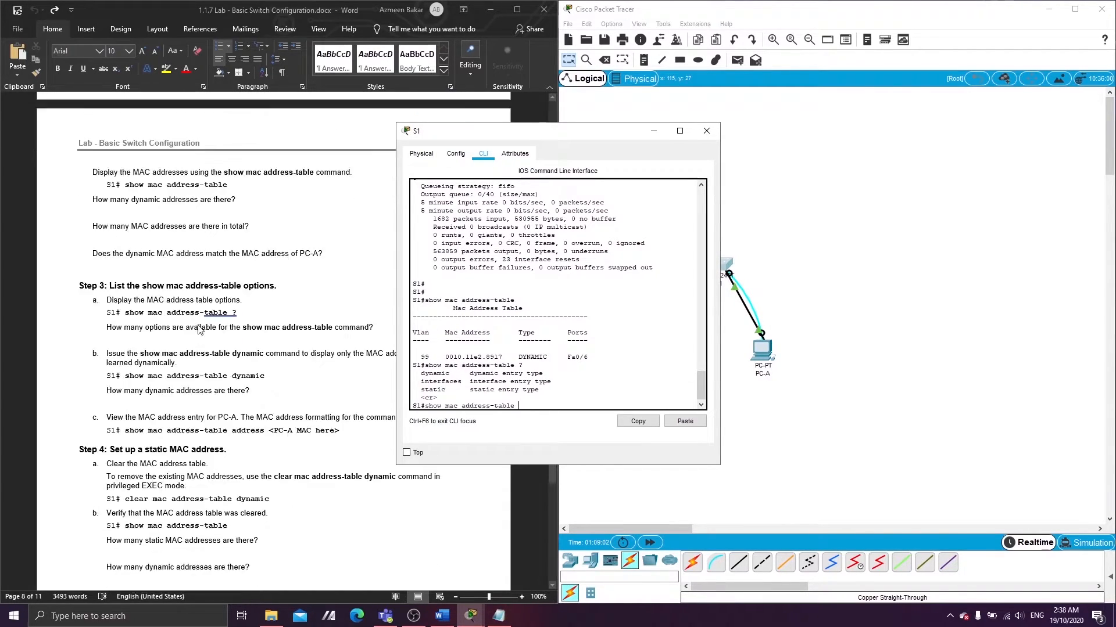
pyautogui.scroll(-2, 200, 330)
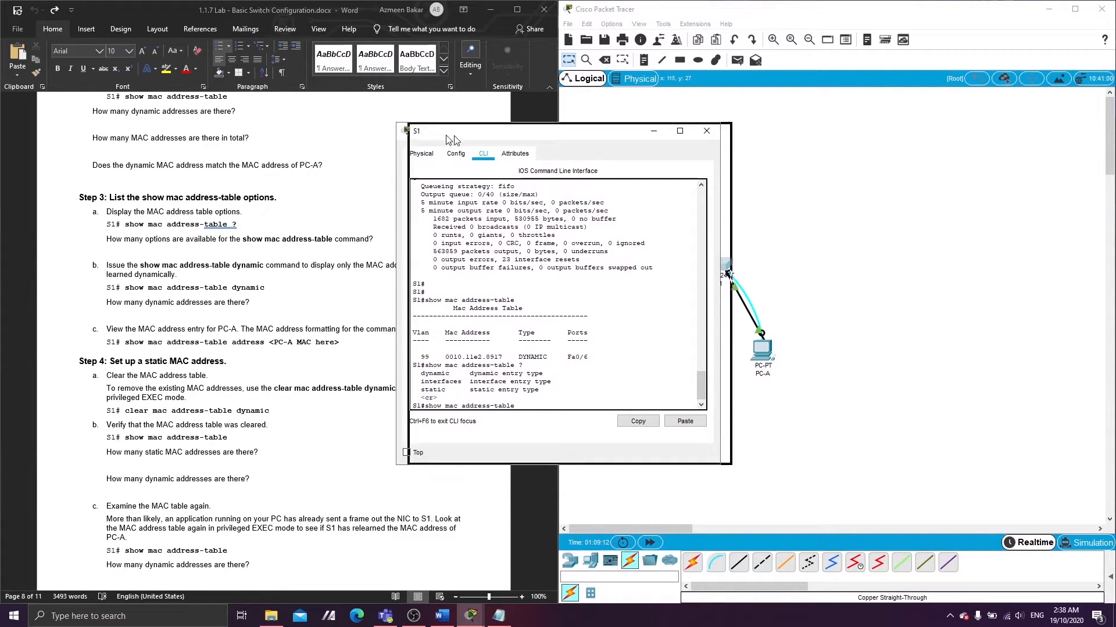
# Step: Show only dynamic entries, still 0010.11e2.8917 on Fa0/6, then type show mac address-table address
pyautogui.moveTo(436, 133); pyautogui.dragTo(581, 130)
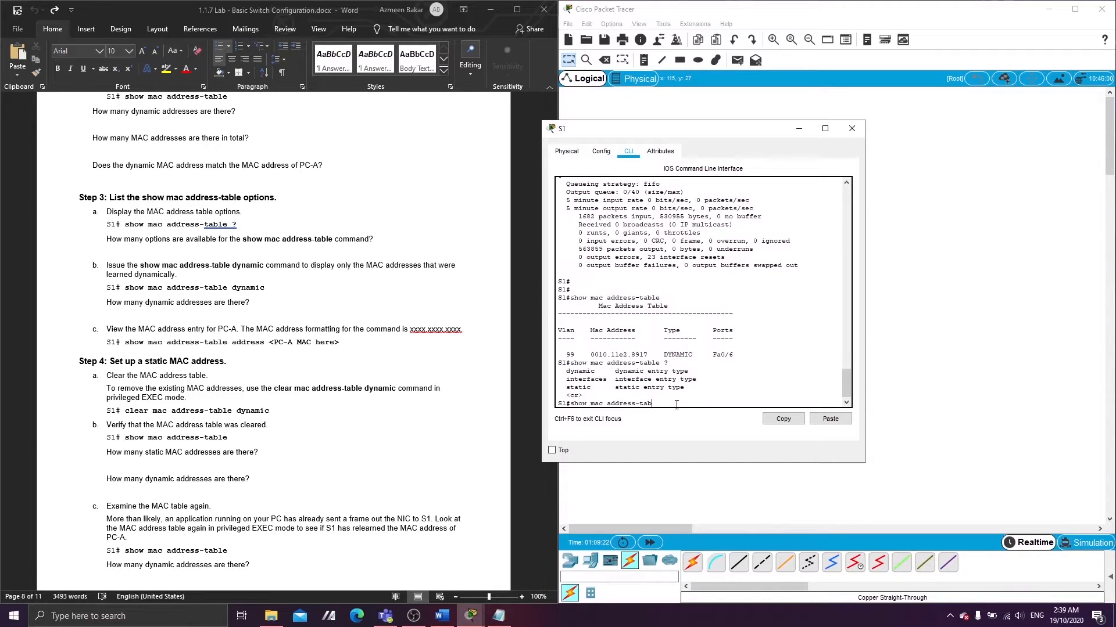
pyautogui.write('dynamic')
pyautogui.press('Return')
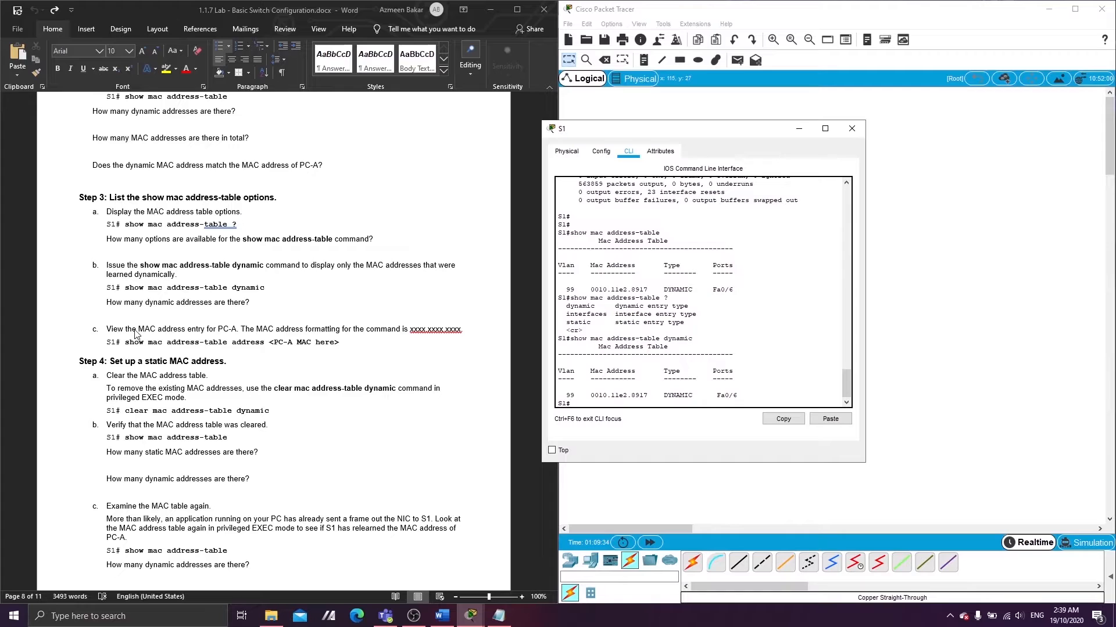
pyautogui.scroll(-3, 171, 334)
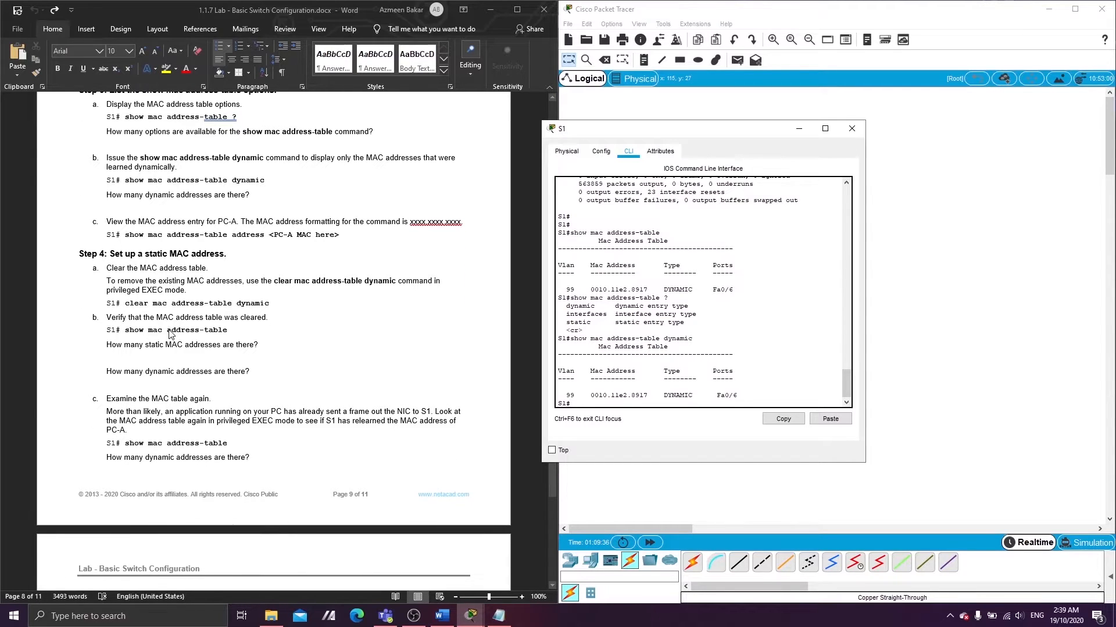
pyautogui.scroll(-3, 202, 308)
pyautogui.scroll(1, 202, 308)
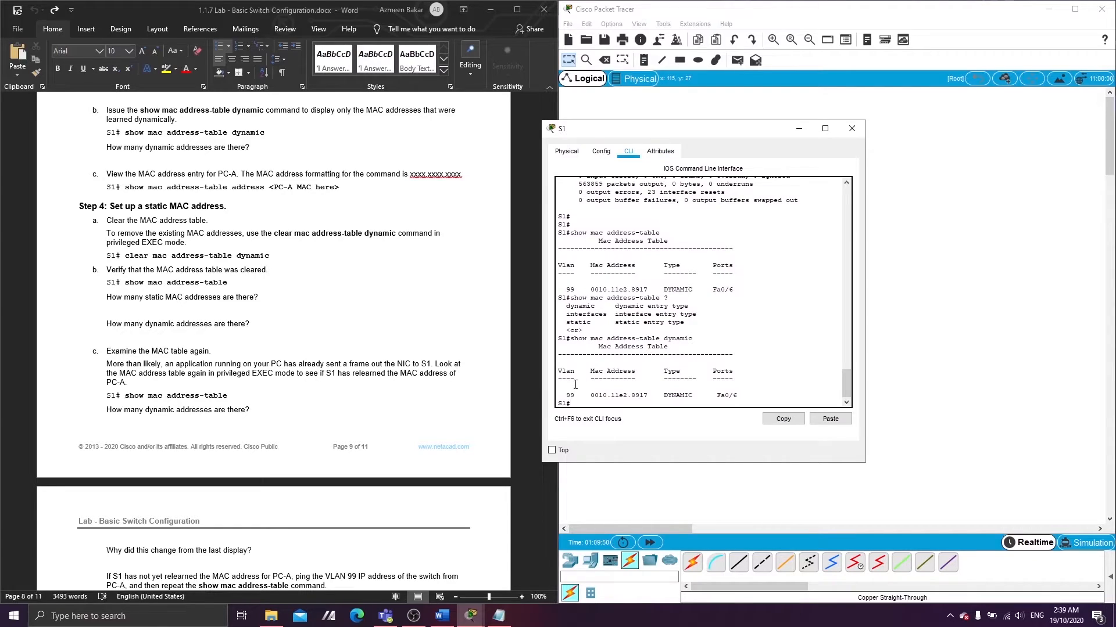
pyautogui.write('show mac address-table address')
# Step: Bring PC-A's window forward to review its ipconfig output
pyautogui.click(472, 614)
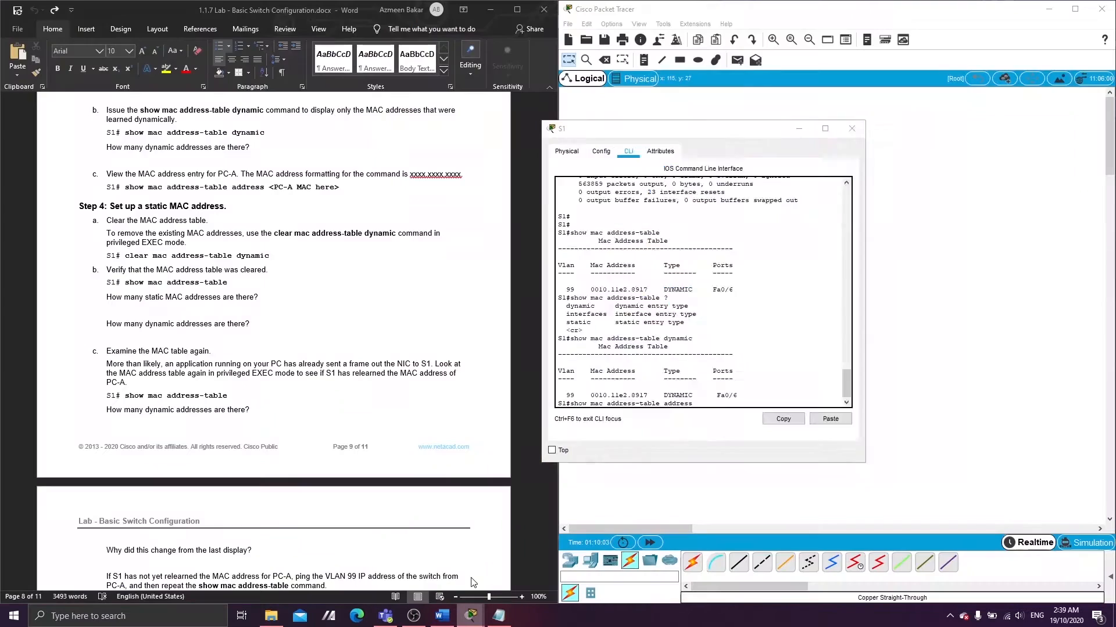
pyautogui.click(470, 579)
pyautogui.scroll(3, 734, 312)
pyautogui.scroll(-20, 734, 312)
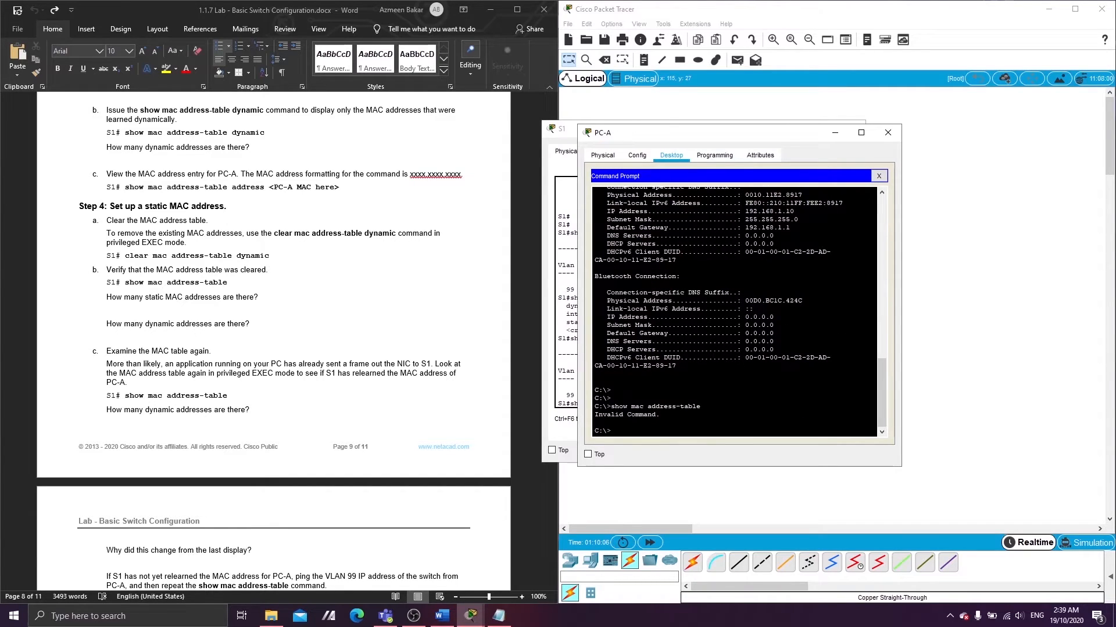
pyautogui.scroll(1, 734, 312)
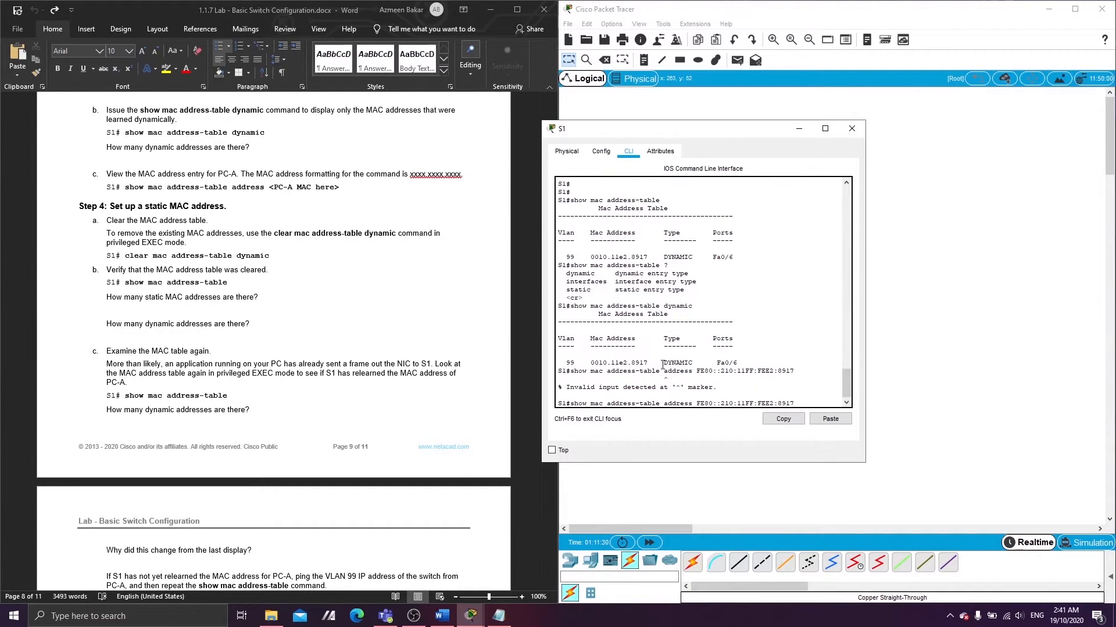
# Step: Run clear mac address-table on S1, then show mac address-table to confirm no entries remain
pyautogui.press('BackSpace')
pyautogui.press('BackSpace')
pyautogui.press('BackSpace')
pyautogui.press('BackSpace')
pyautogui.press('BackSpace')
pyautogui.press('BackSpace')
pyautogui.press('BackSpace')
pyautogui.press('BackSpace')
pyautogui.press('BackSpace')
pyautogui.press('BackSpace')
pyautogui.press('BackSpace')
pyautogui.press('BackSpace')
pyautogui.press('BackSpace')
pyautogui.press('BackSpace')
pyautogui.press('BackSpace')
pyautogui.press('BackSpace')
pyautogui.press('BackSpace')
pyautogui.press('BackSpace')
pyautogui.press('BackSpace')
pyautogui.press('BackSpace')
pyautogui.press('BackSpace')
pyautogui.write('clear mac addres')
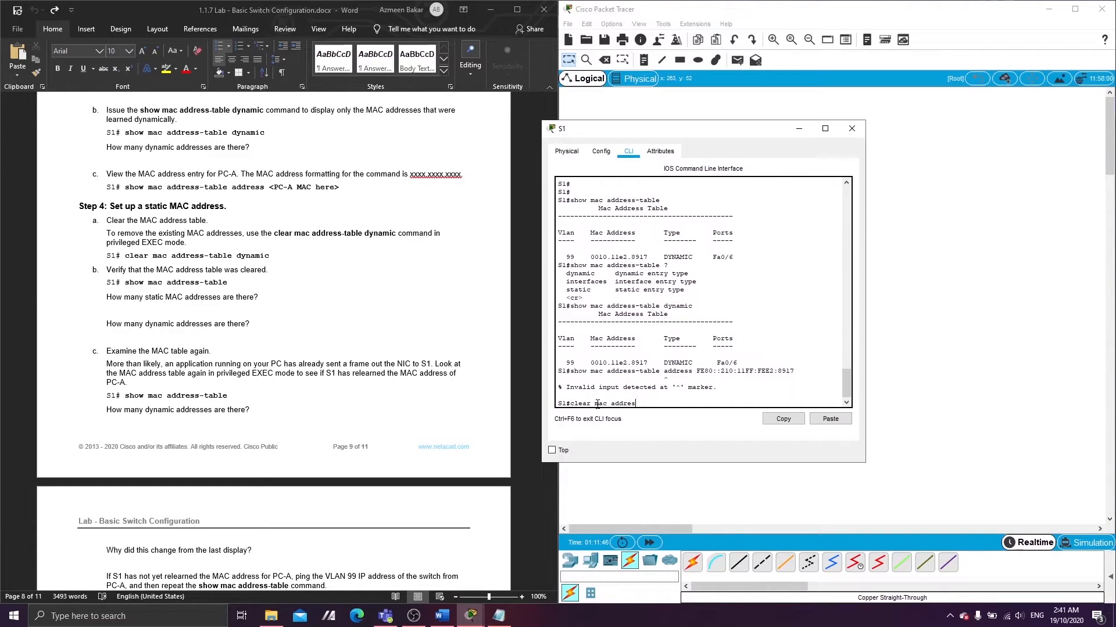
pyautogui.write('s-table')
pyautogui.press('Return')
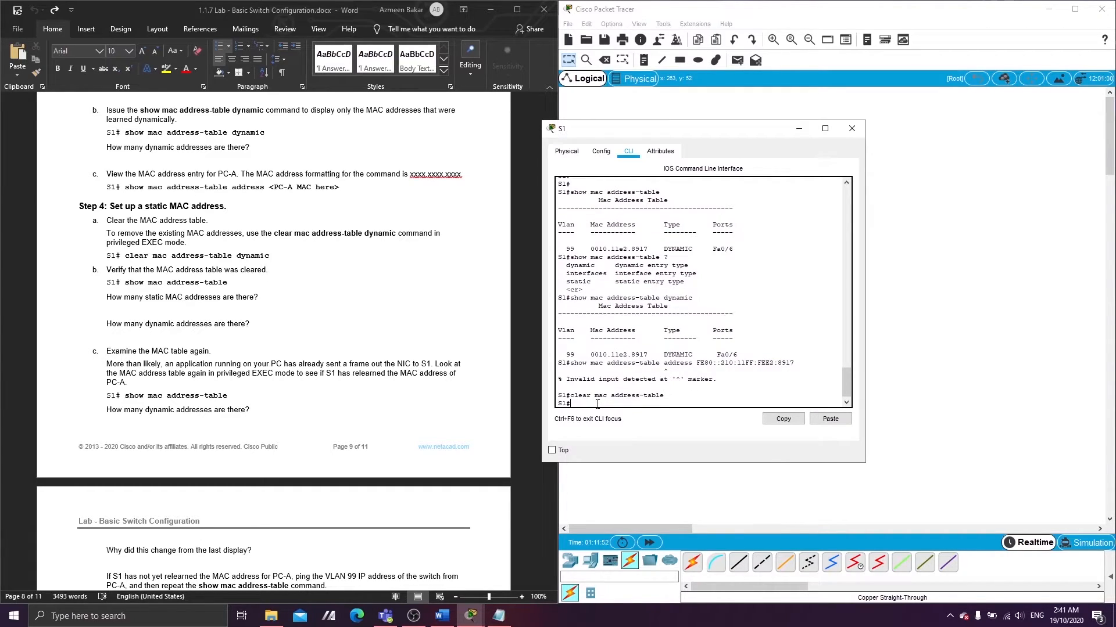
pyautogui.write('sh')
pyautogui.write('ow mac address-table')
pyautogui.press('Return')
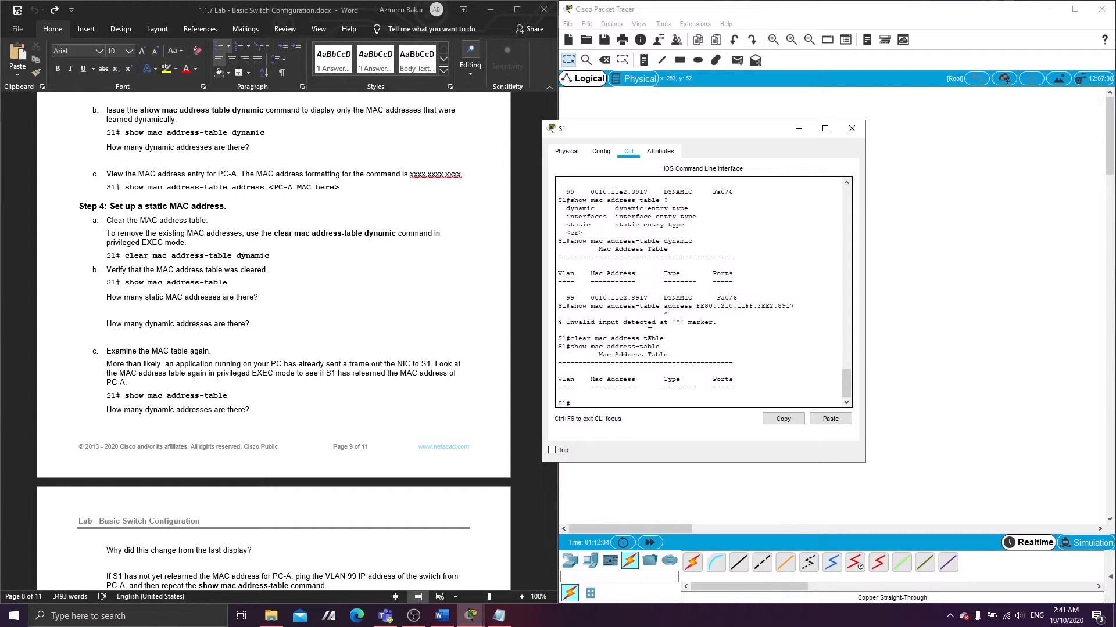
# Step: Rerun show mac address-table on S1, which still lists no entries
pyautogui.scroll(-3, 367, 308)
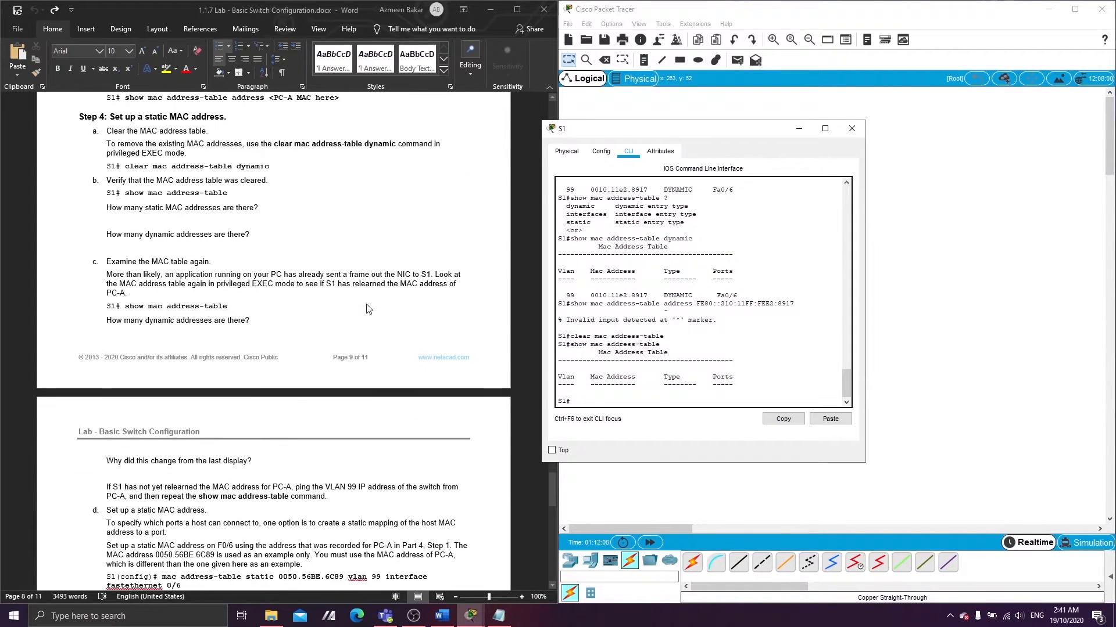
pyautogui.scroll(-1, 367, 308)
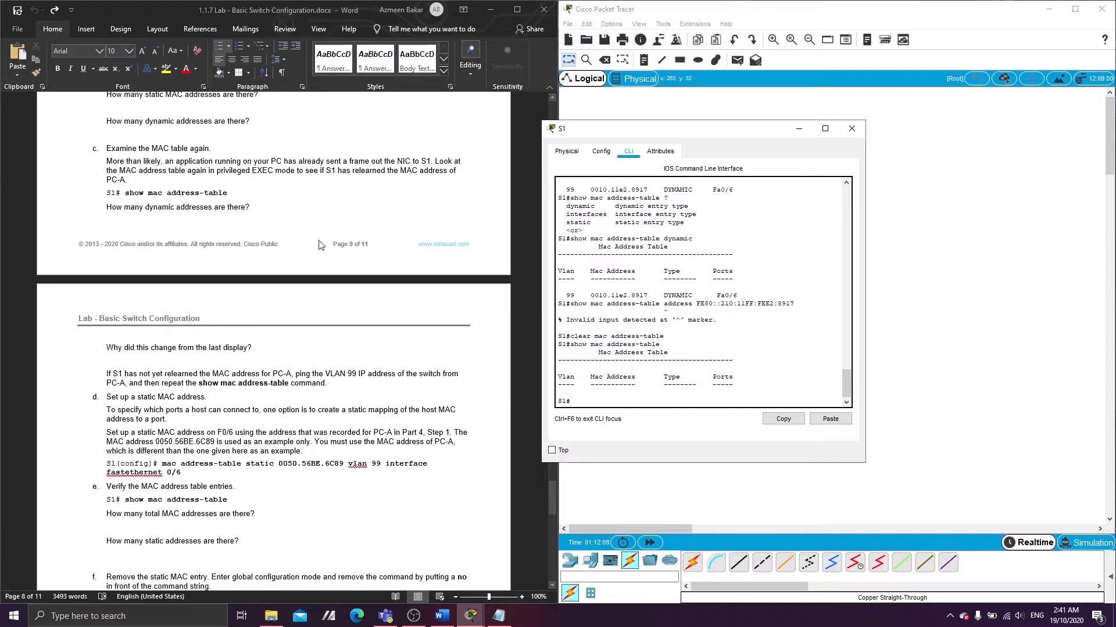
pyautogui.press('Up')
pyautogui.press('Return')
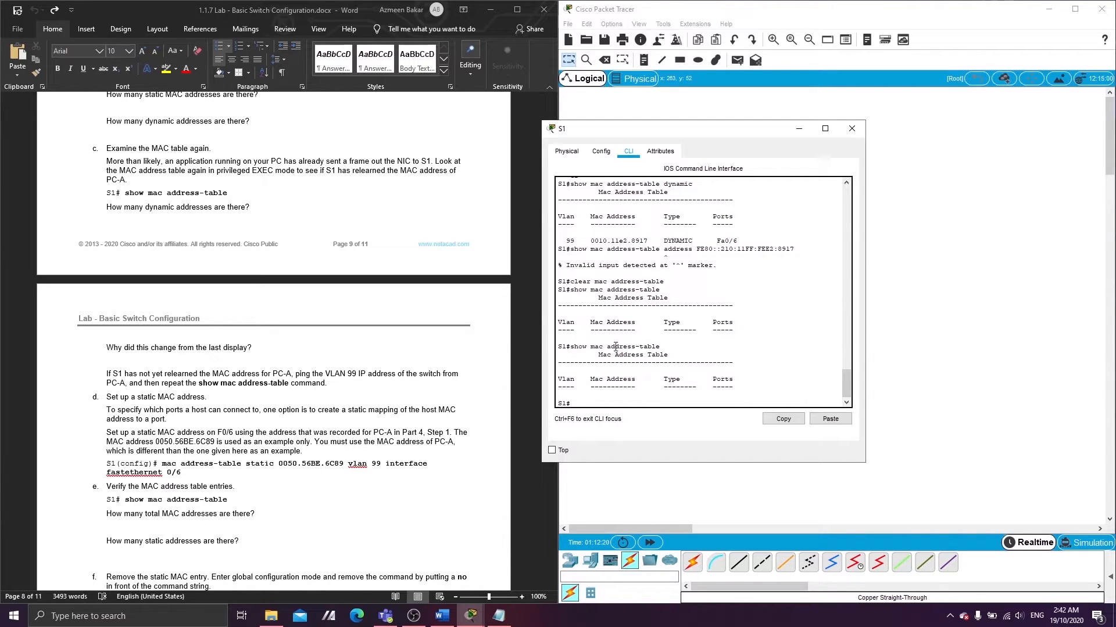
pyautogui.scroll(-3, 248, 410)
pyautogui.scroll(-2, 249, 410)
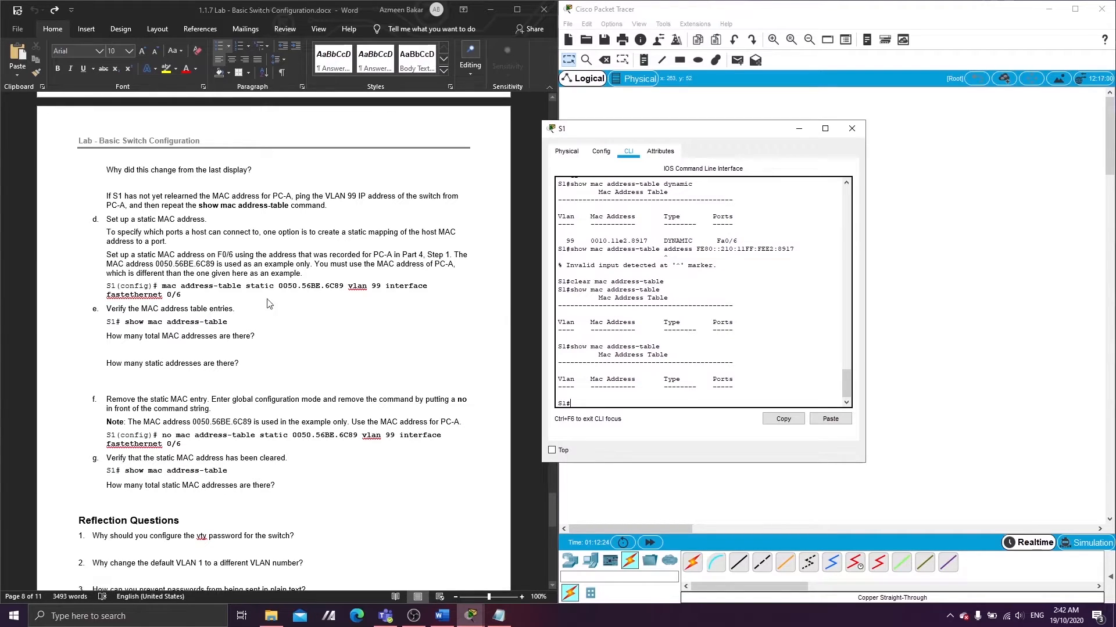
# Step: Ping S1 at 192.168.1.2 from PC-A's command prompt
pyautogui.click(477, 621)
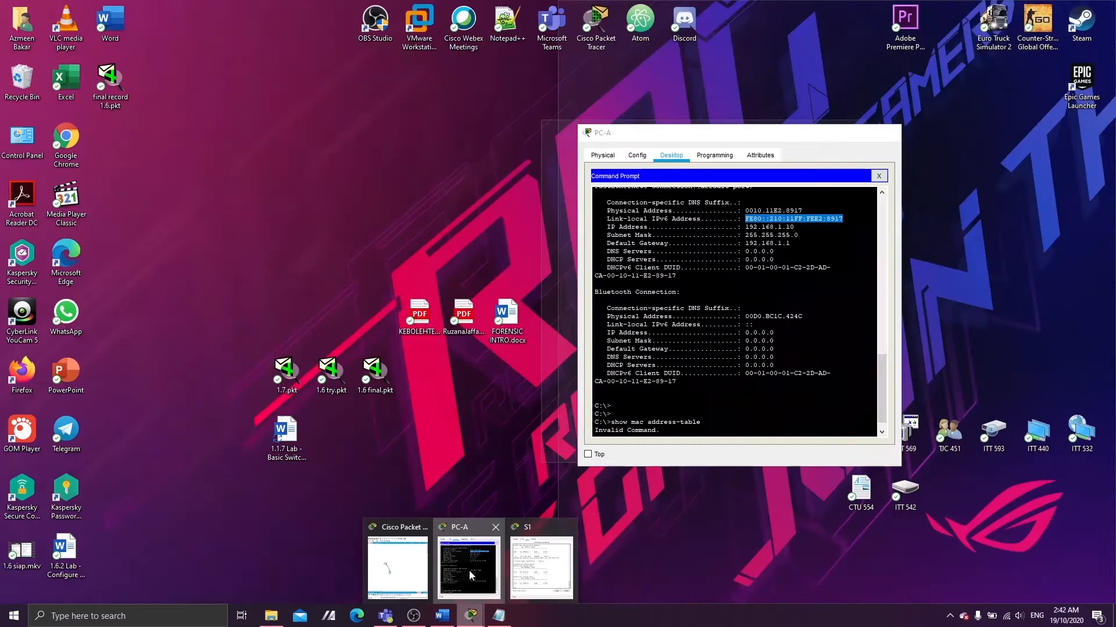
pyautogui.click(469, 571)
pyautogui.scroll(-5, 734, 311)
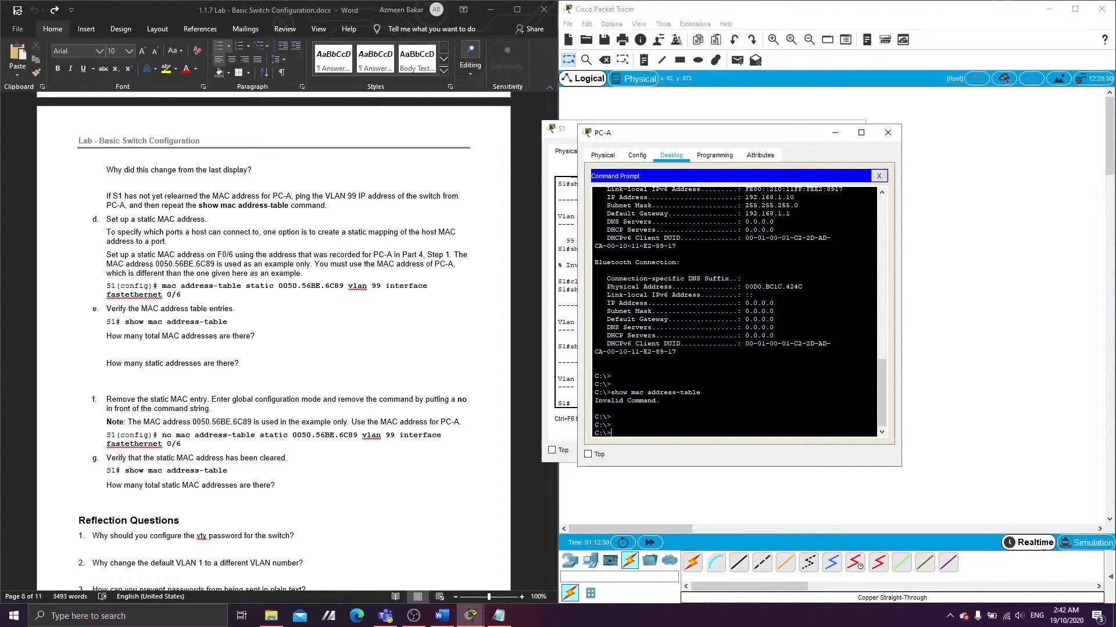
pyautogui.write('ping 192.168.1.2')
pyautogui.press('Return')
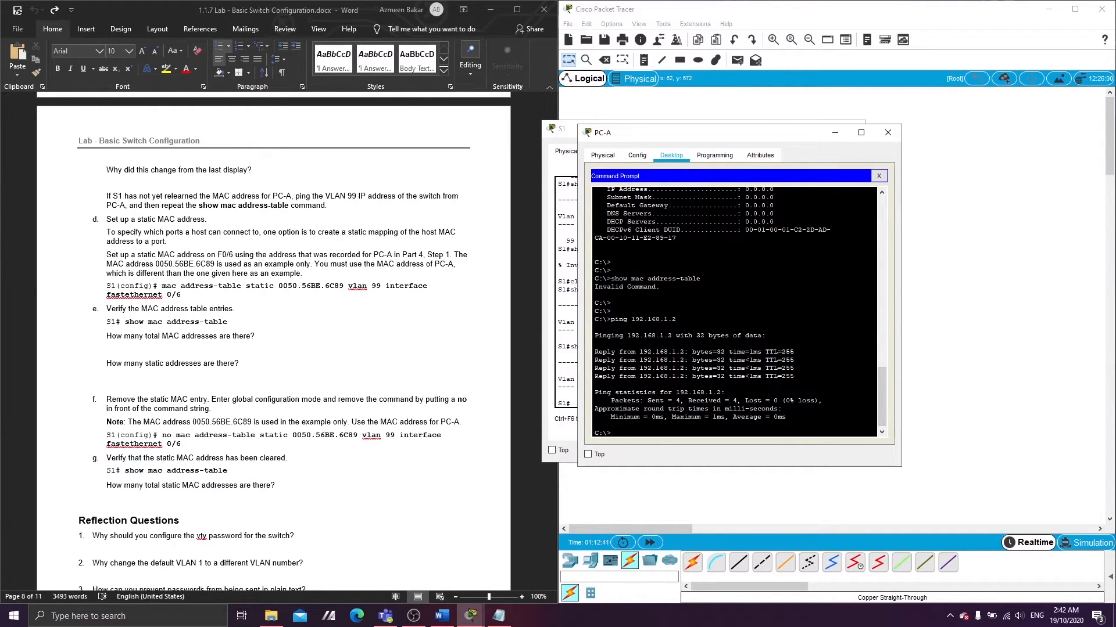
# Step: Telnet from PC-A to 192.168.1.2, log in with the password, then return to S1's console
pyautogui.write('teln')
pyautogui.write('192.168.1.2')
pyautogui.press('Return')
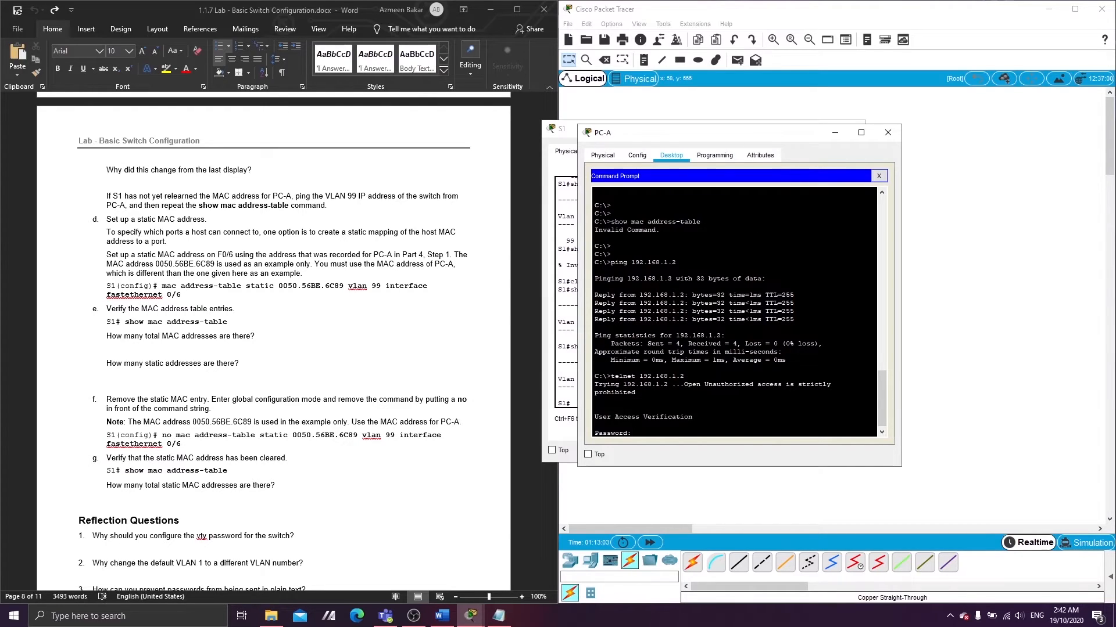
pyautogui.press('Return')
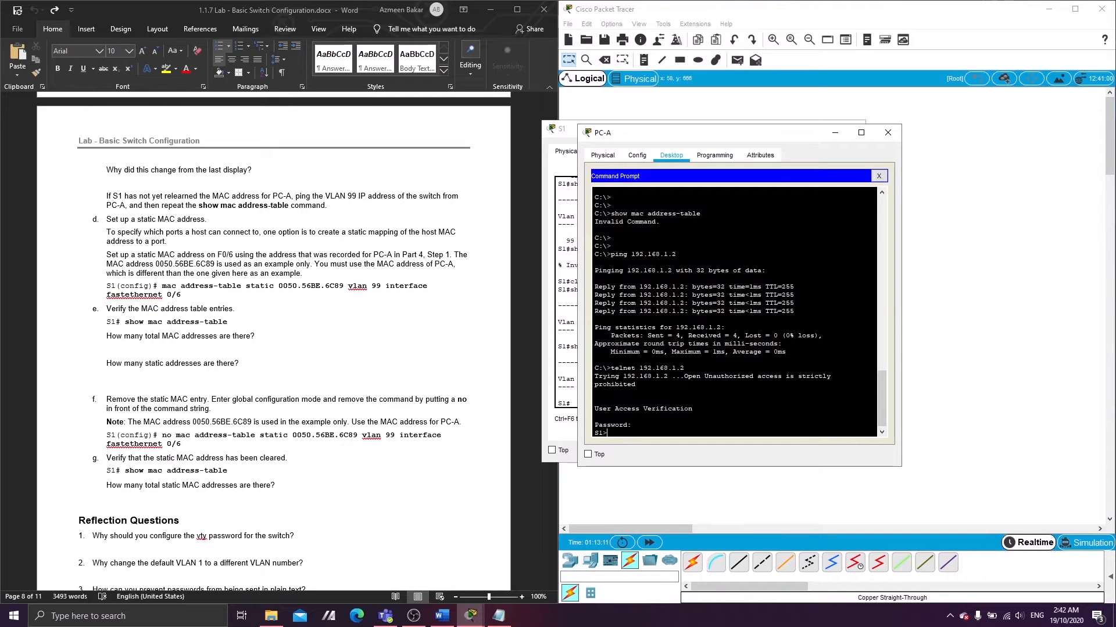
pyautogui.click(574, 144)
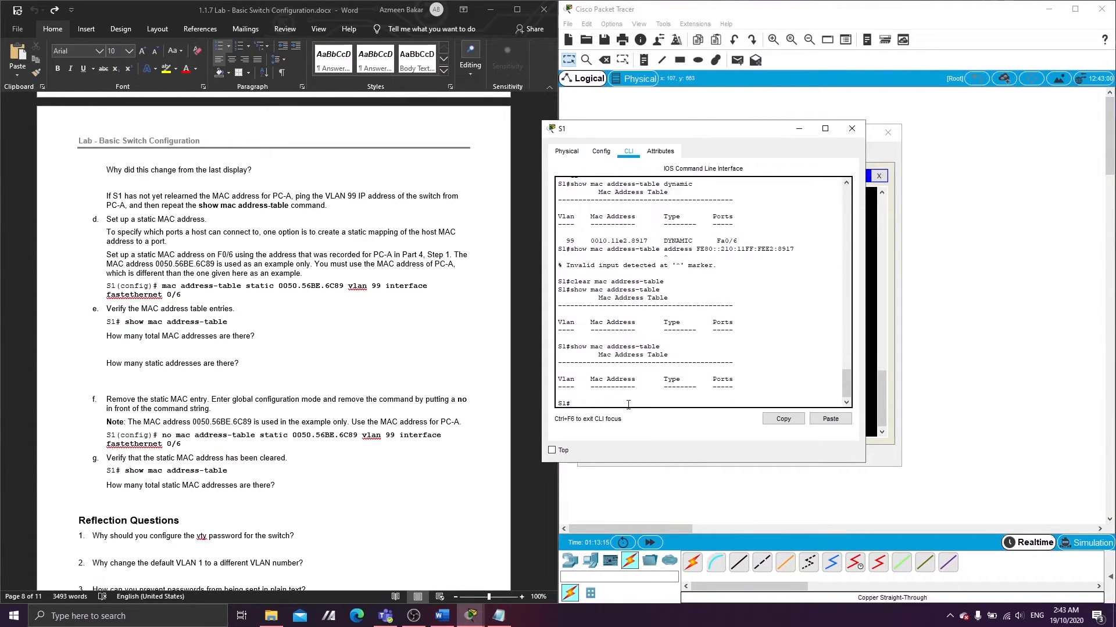
# Step: Rerun show mac address-table on S1, confirming 0010.11e2.8917 relearned dynamically on Fa0/6, compared against PC-A
pyautogui.press('BackSpace')
pyautogui.press('BackSpace')
pyautogui.press('Up')
pyautogui.press('Return')
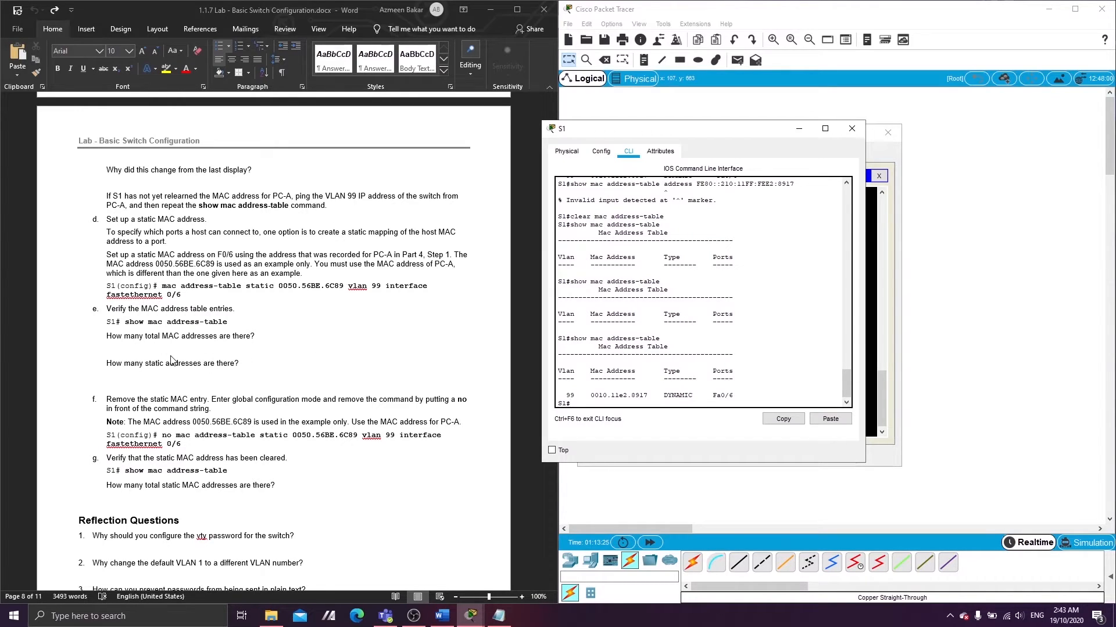
pyautogui.scroll(-1, 172, 361)
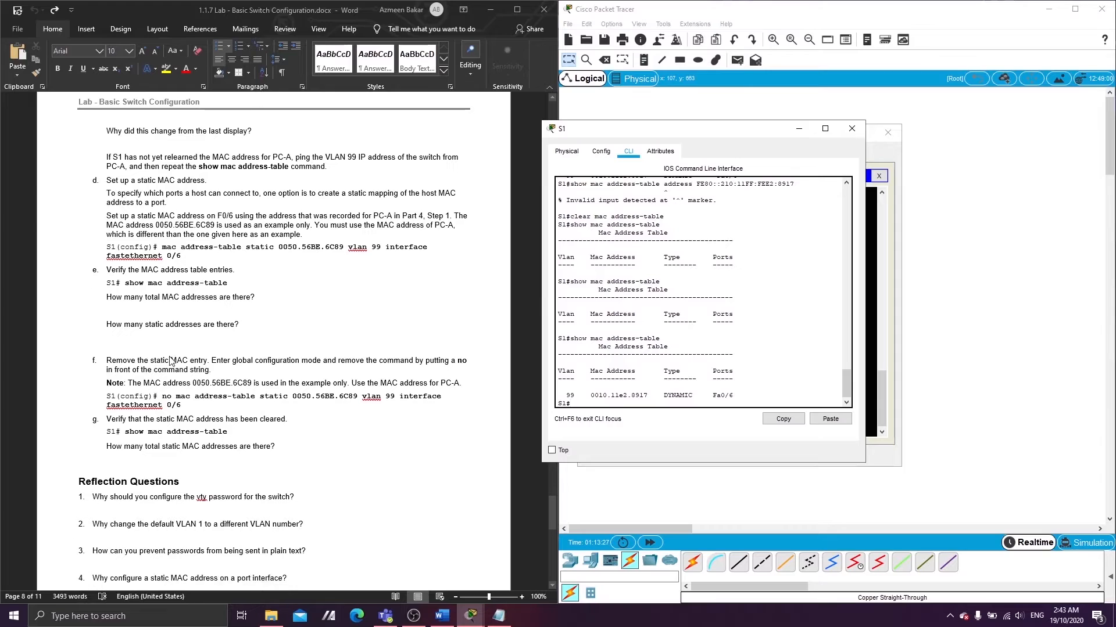
pyautogui.scroll(5, 155, 265)
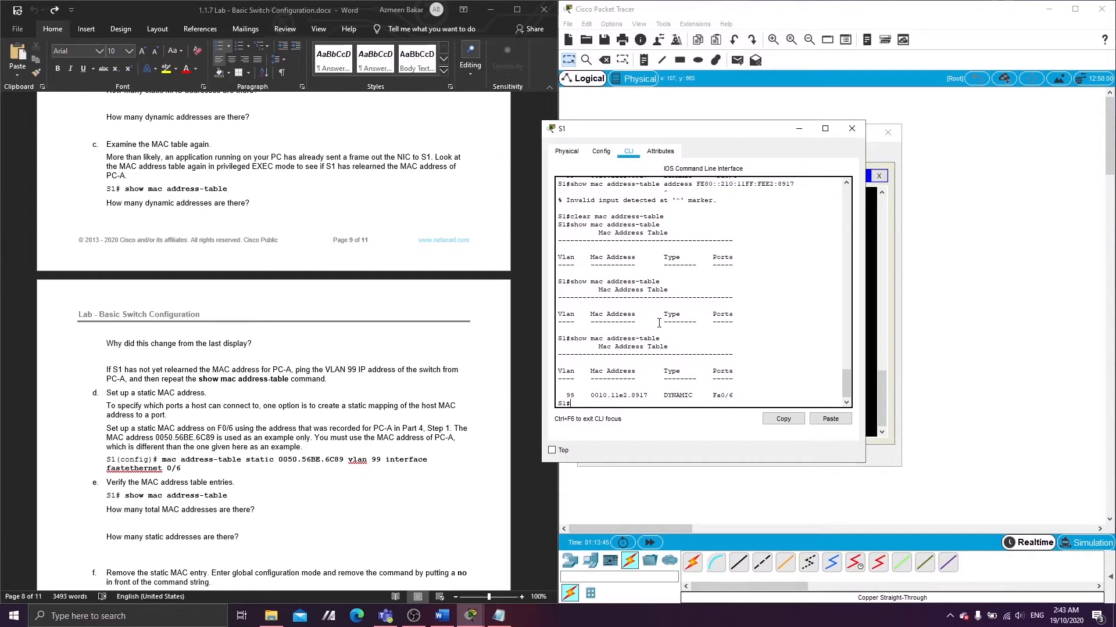
pyautogui.click(879, 314)
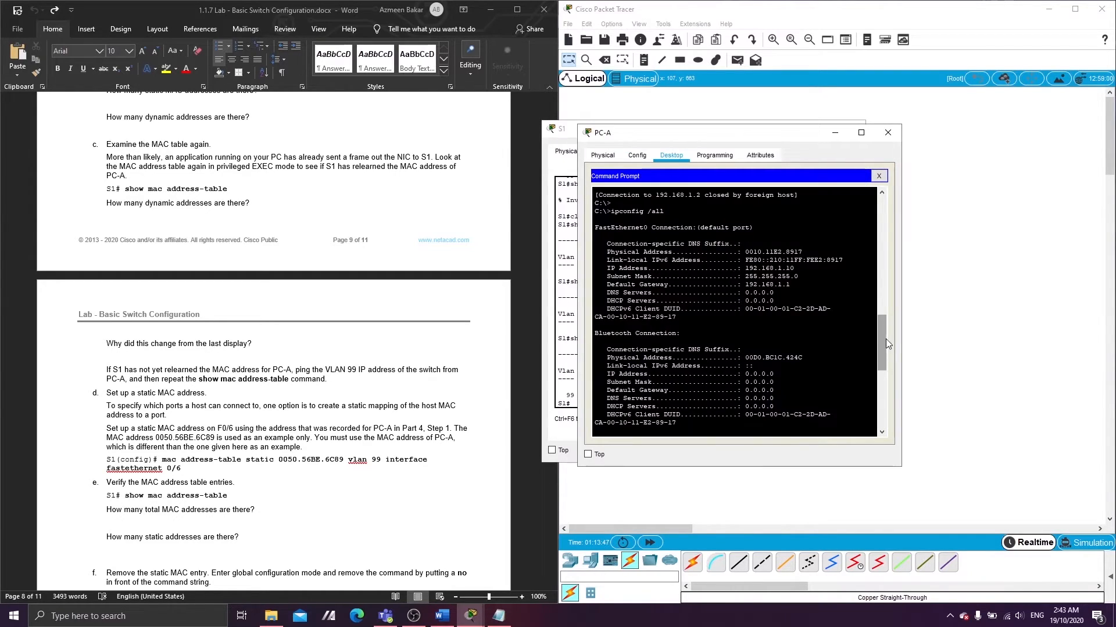
pyautogui.moveTo(882, 344); pyautogui.dragTo(882, 402)
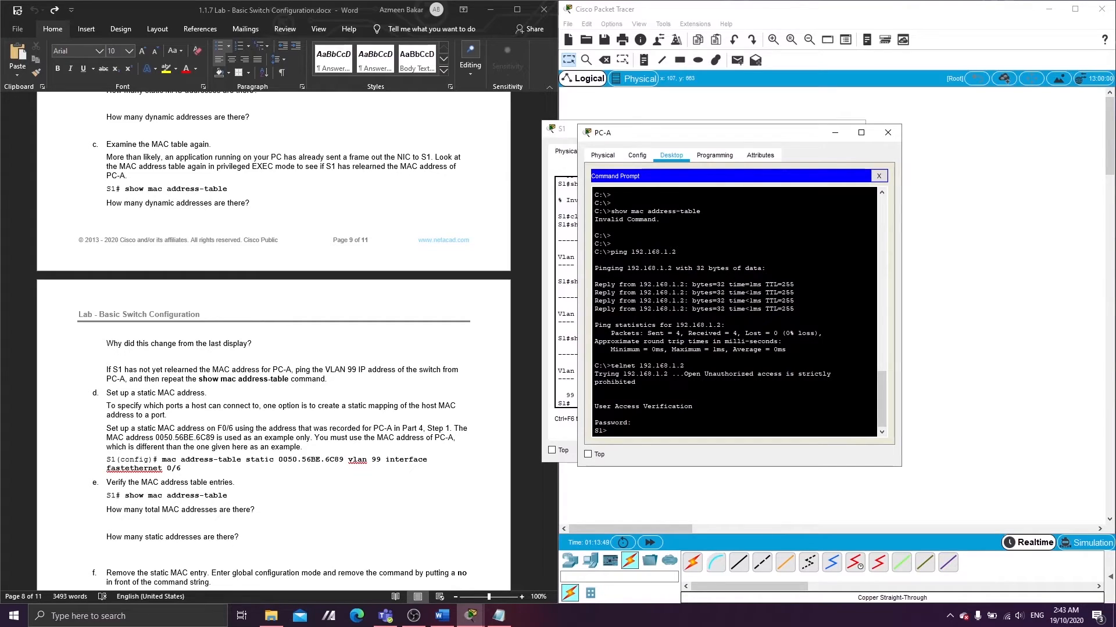
pyautogui.click(561, 142)
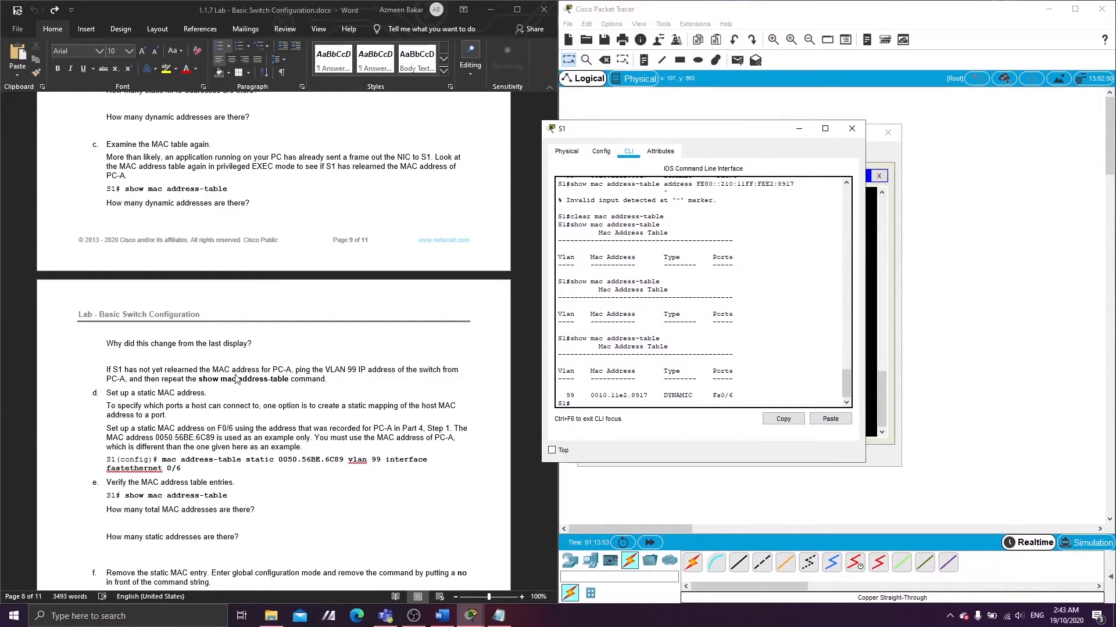
# Step: Start typing the mac address-table command at a fresh S1# prompt
pyautogui.scroll(-5, 234, 373)
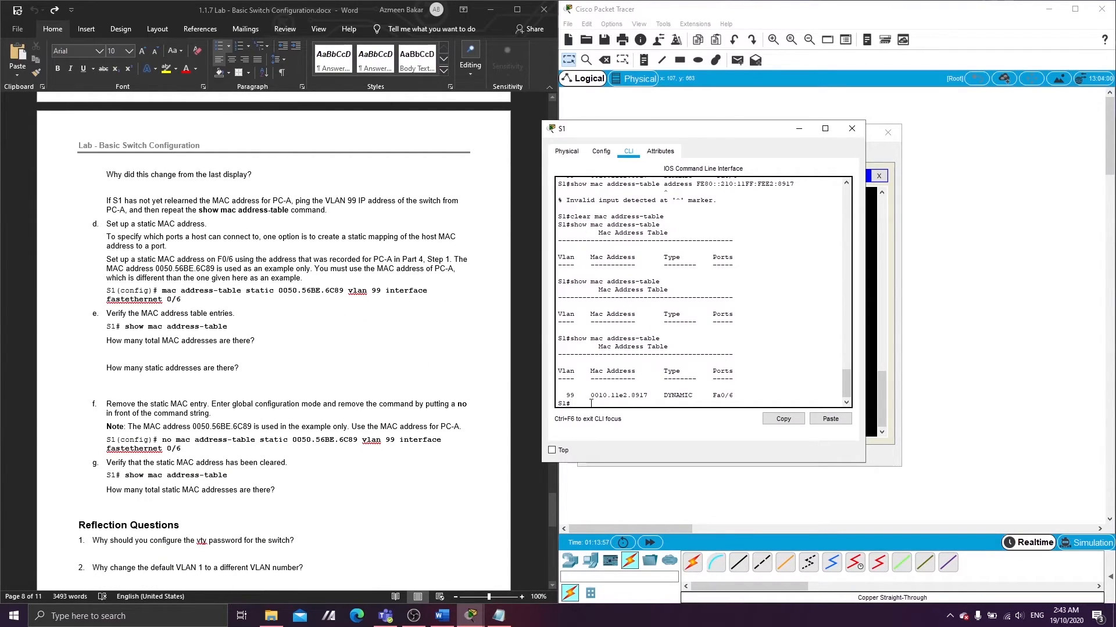
pyautogui.press('Return')
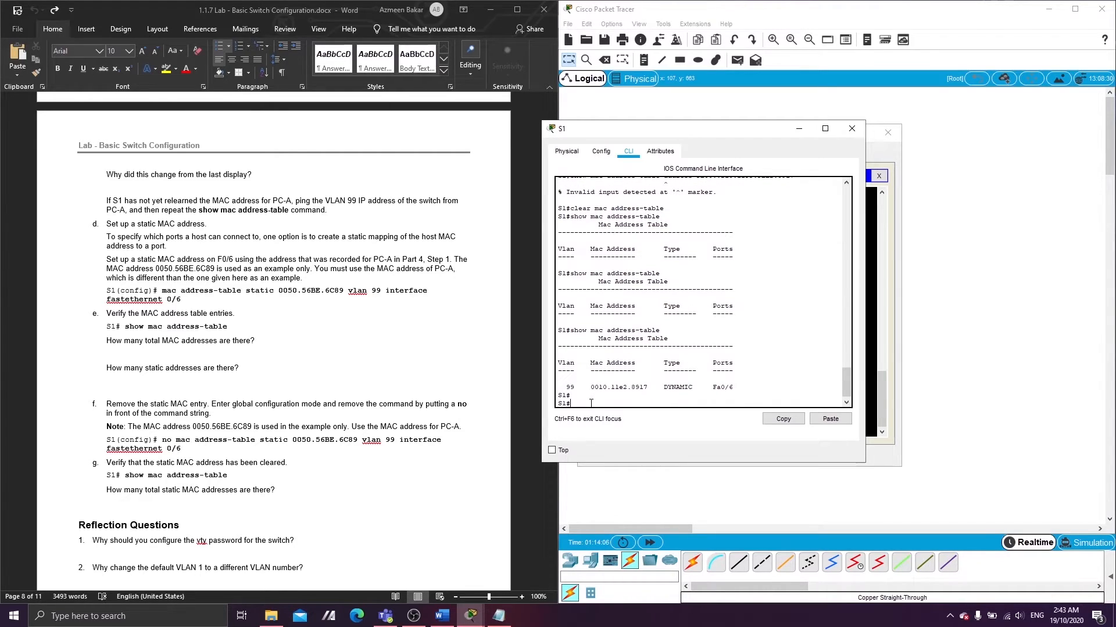
pyautogui.write('mac address-taable')
pyautogui.press('BackSpace')
pyautogui.write('ble static')
# Step: Copy PC-A's link-local address FE80::210:11FF:FEE2:8917 and paste it into S1's static-entry command
pyautogui.click(498, 616)
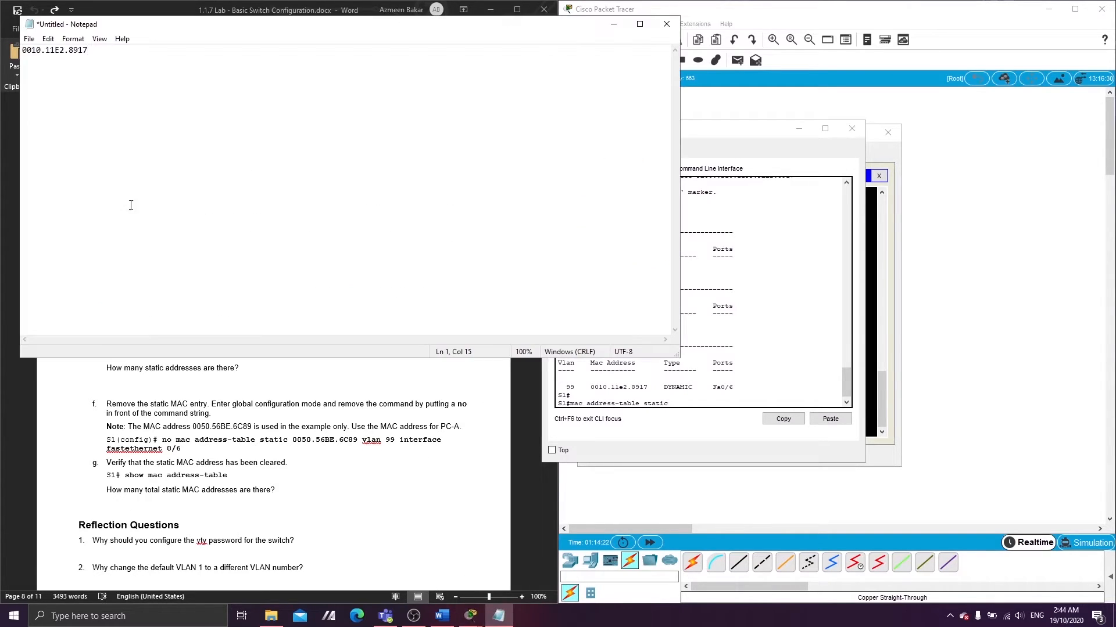
pyautogui.click(877, 450)
pyautogui.scroll(10, 735, 310)
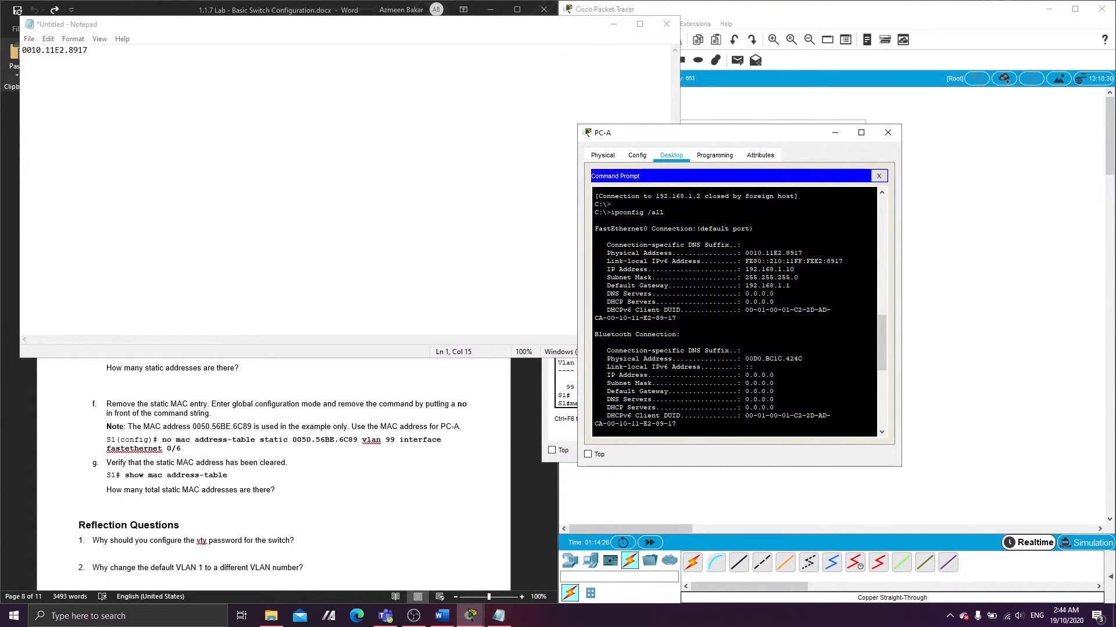
pyautogui.moveTo(843, 261); pyautogui.dragTo(745, 261)
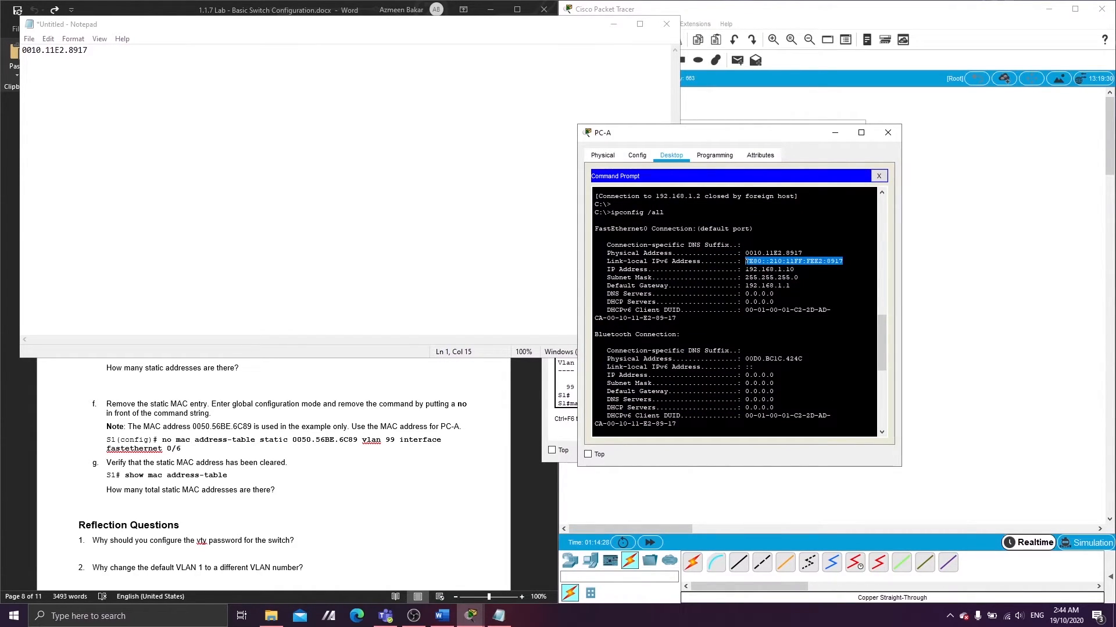
pyautogui.rightClick(746, 259)
pyautogui.click(751, 269)
pyautogui.click(834, 132)
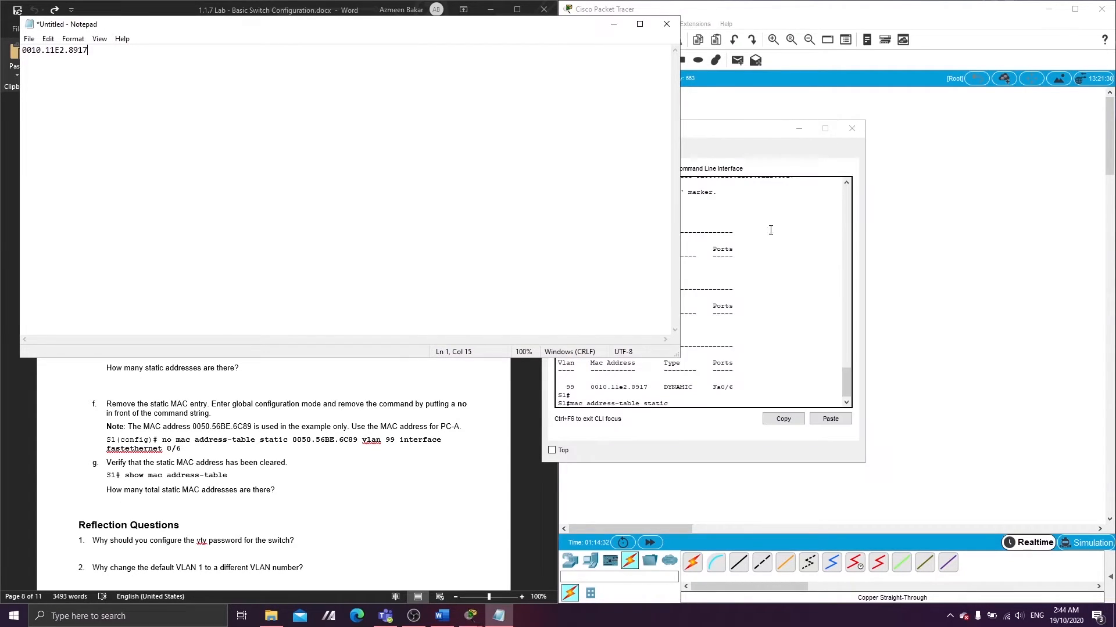
pyautogui.click(703, 401)
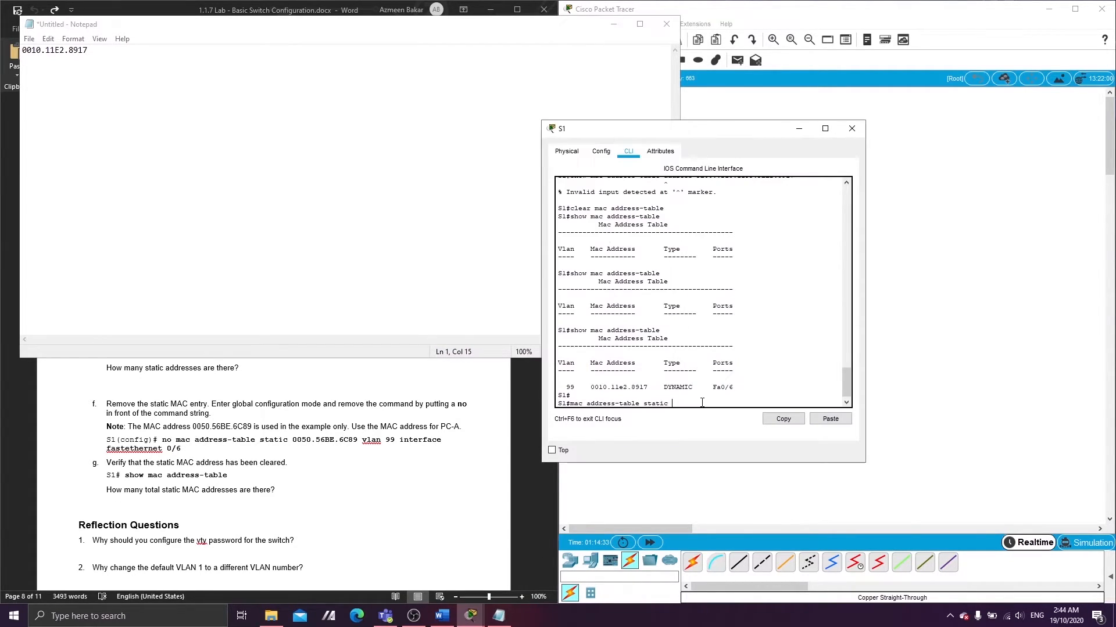
pyautogui.click(830, 419)
pyautogui.click(612, 28)
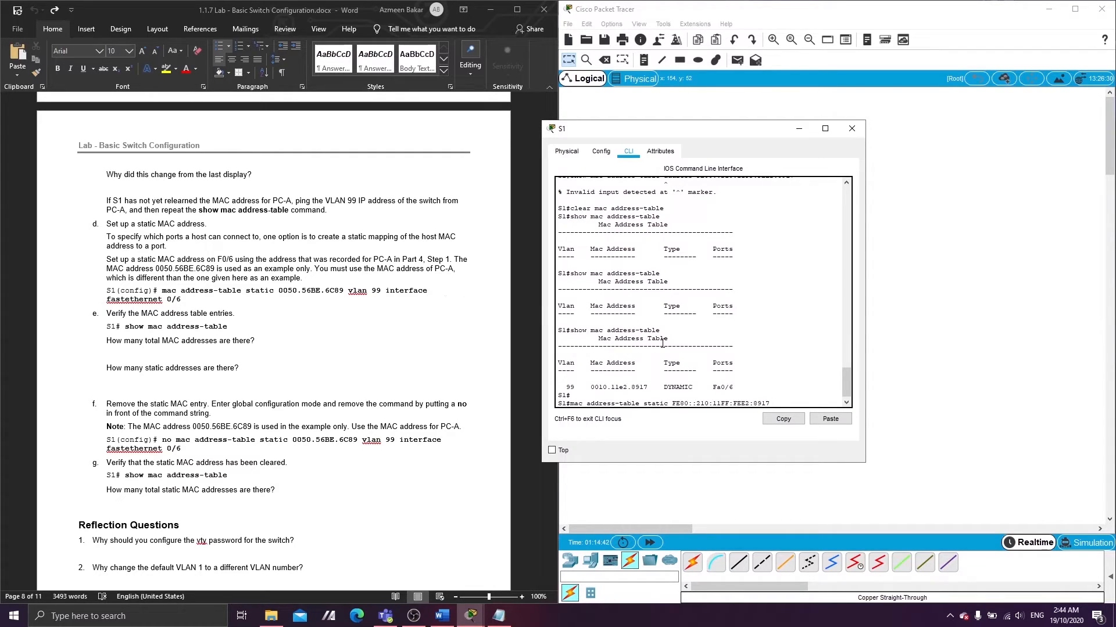
# Step: Finish with vlan 99 interface fastEthernet 0/6, run it, then edit and retry; both rejected
pyautogui.write('vlan 99 interface')
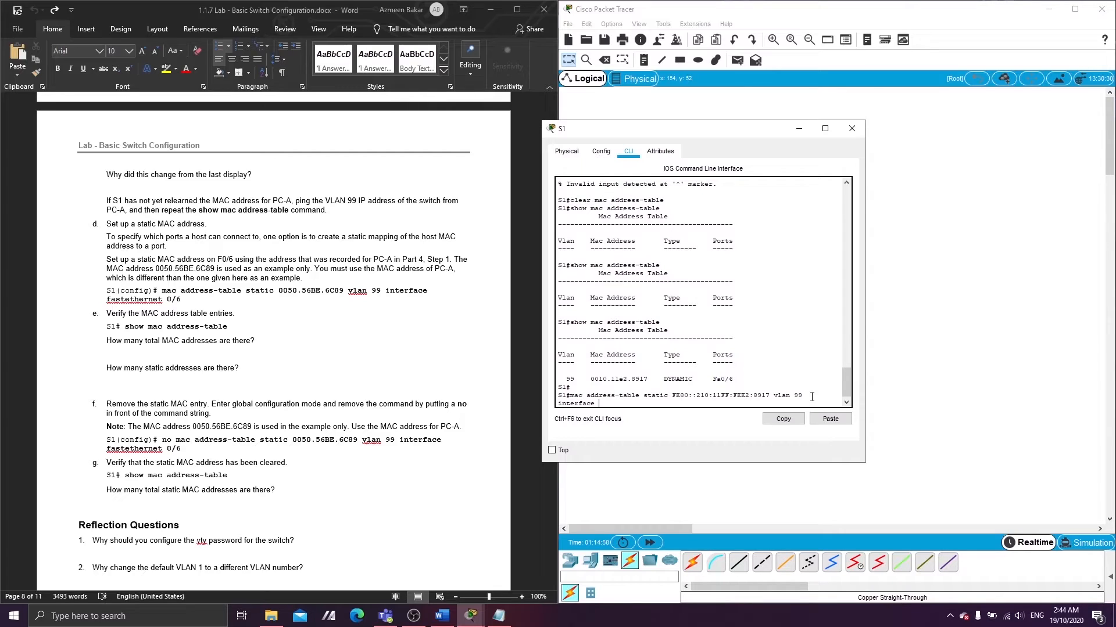
pyautogui.write(' fastEthernet 0/6')
pyautogui.press('Return')
pyautogui.press('Up')
pyautogui.press('Left')
pyautogui.press('Left')
pyautogui.press('Left')
pyautogui.press('Left')
pyautogui.press('Left')
pyautogui.press('Left')
pyautogui.press('Left')
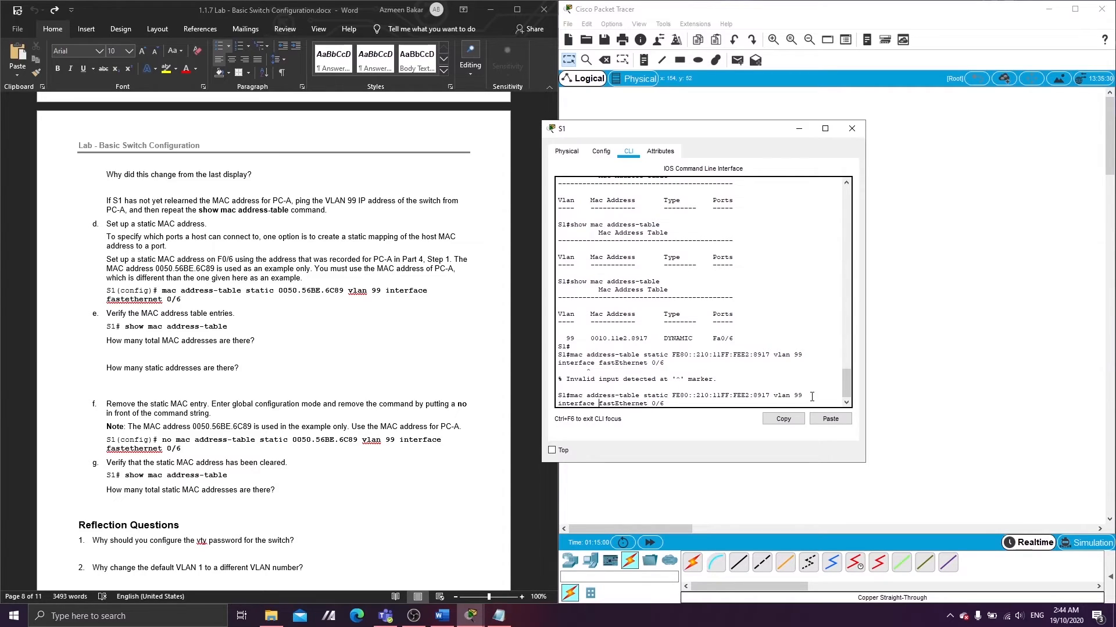
pyautogui.write('s')
pyautogui.press('Return')
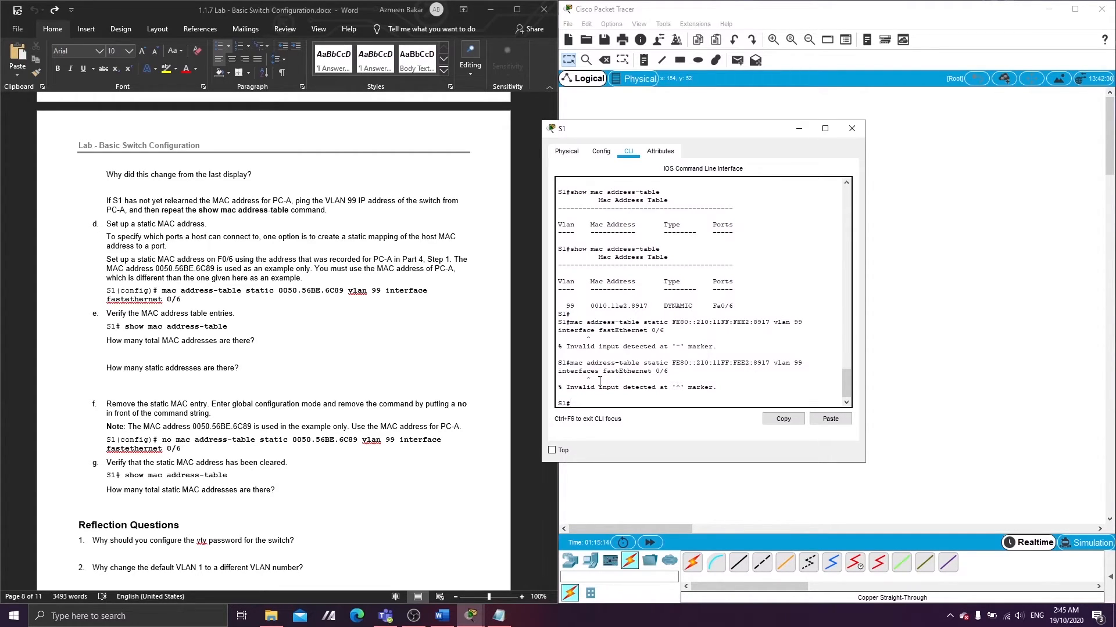
# Step: Return to S1's console and enter global configuration mode with config t
pyautogui.click(414, 616)
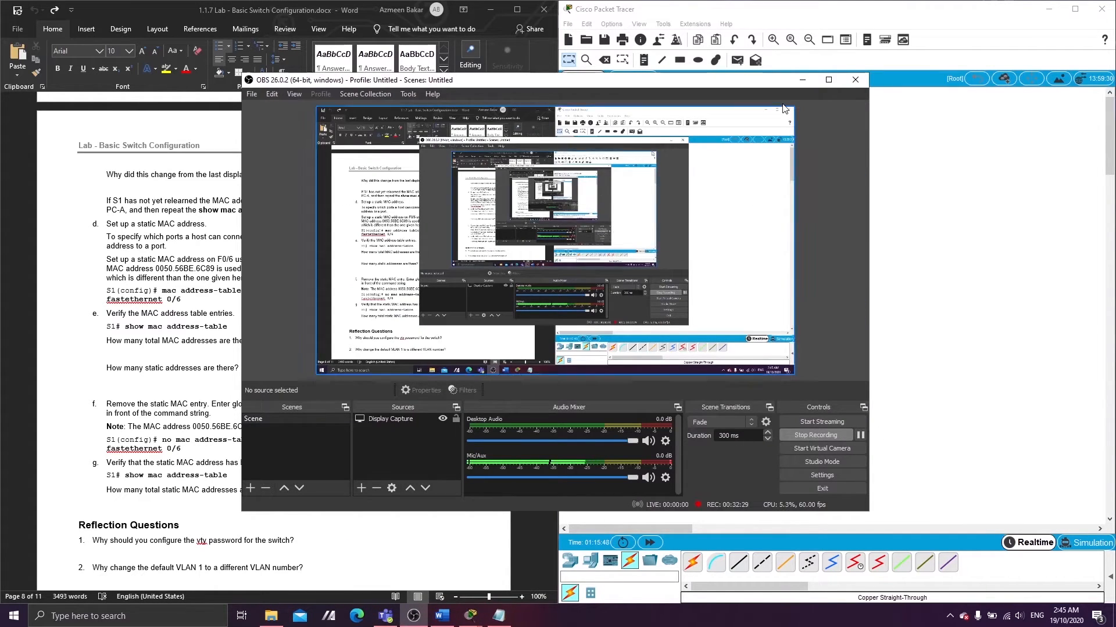
pyautogui.click(802, 80)
pyautogui.write('config t')
pyautogui.press('Return')
pyautogui.write('password cisco')
pyautogui.press('BackSpace')
pyautogui.press('BackSpace')
pyautogui.press('BackSpace')
pyautogui.press('BackSpace')
pyautogui.press('BackSpace')
pyautogui.press('BackSpace')
pyautogui.press('BackSpace')
pyautogui.press('BackSpace')
pyautogui.press('BackSpace')
pyautogui.press('BackSpace')
pyautogui.press('BackSpace')
pyautogui.press('BackSpace')
pyautogui.press('BackSpace')
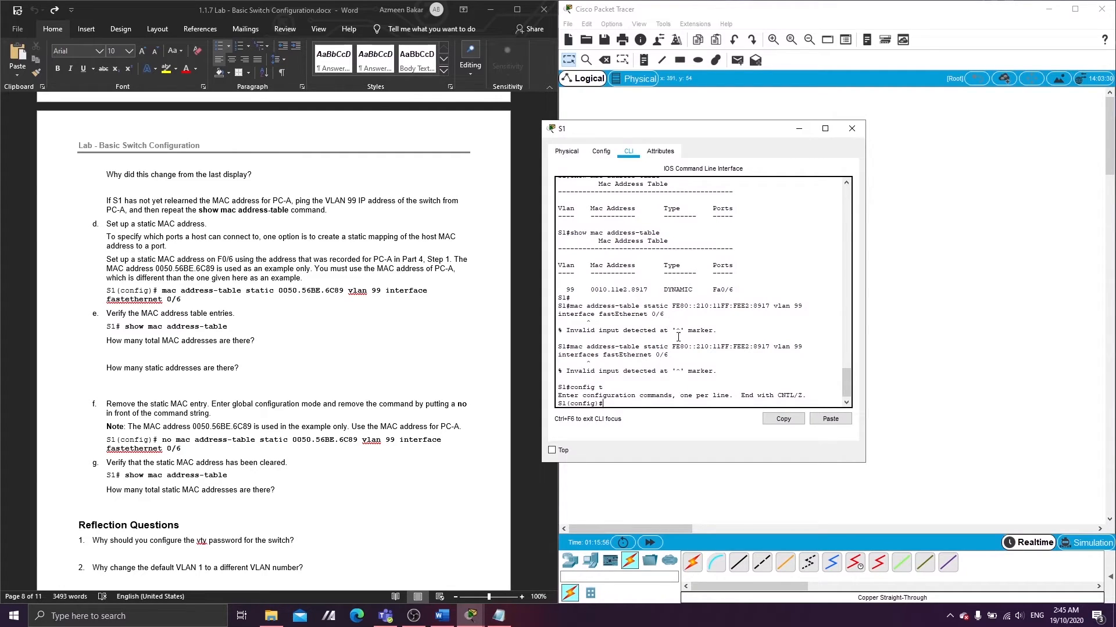
# Step: Copy the earlier static MAC command, run it in configuration mode, and recall it for editing
pyautogui.moveTo(668, 355); pyautogui.dragTo(571, 345)
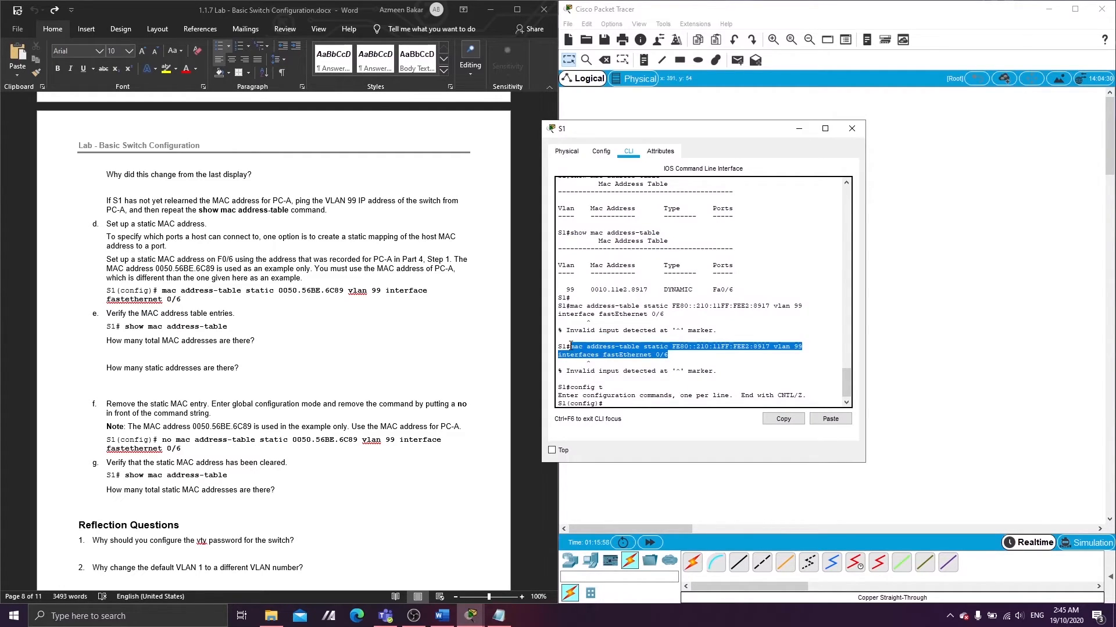
pyautogui.click(783, 419)
pyautogui.click(830, 419)
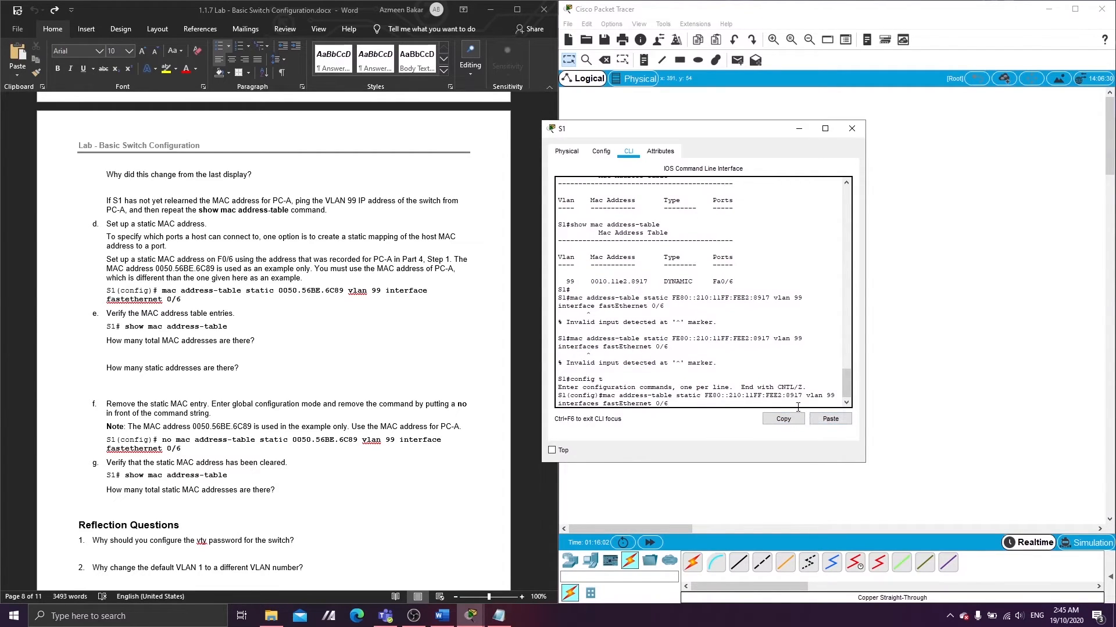
pyautogui.press('Return')
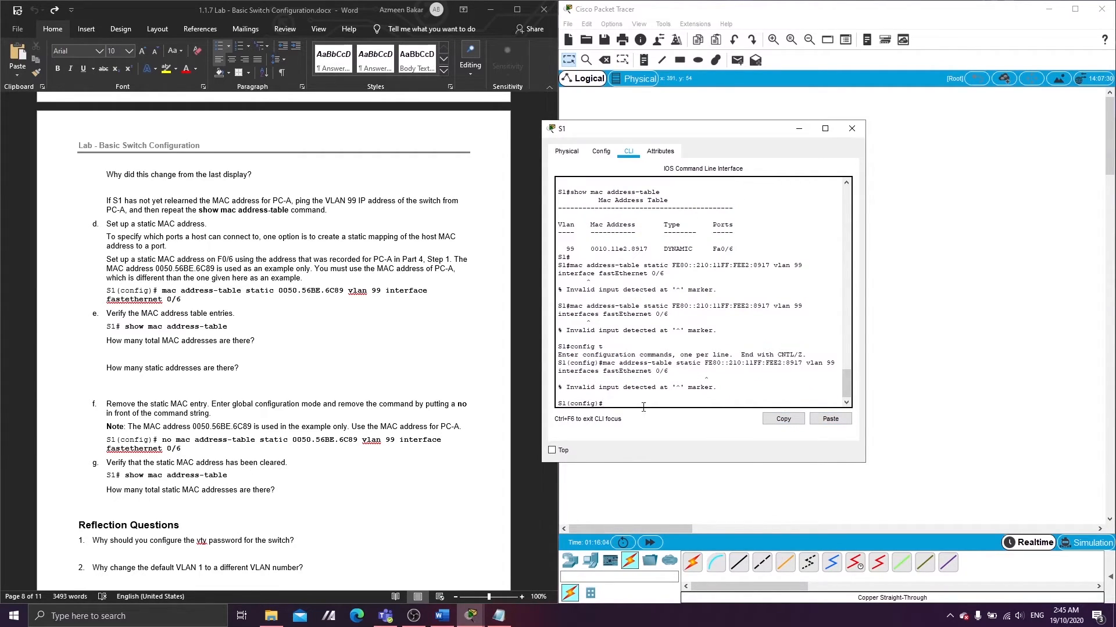
pyautogui.press('Up')
pyautogui.press('Left')
pyautogui.press('Left')
pyautogui.press('Left')
pyautogui.press('Left')
pyautogui.press('Left')
pyautogui.press('Left')
pyautogui.press('Left')
pyautogui.press('Left')
pyautogui.press('Left')
pyautogui.press('Left')
pyautogui.press('Left')
pyautogui.press('Left')
pyautogui.press('Left')
pyautogui.press('Left')
pyautogui.press('Left')
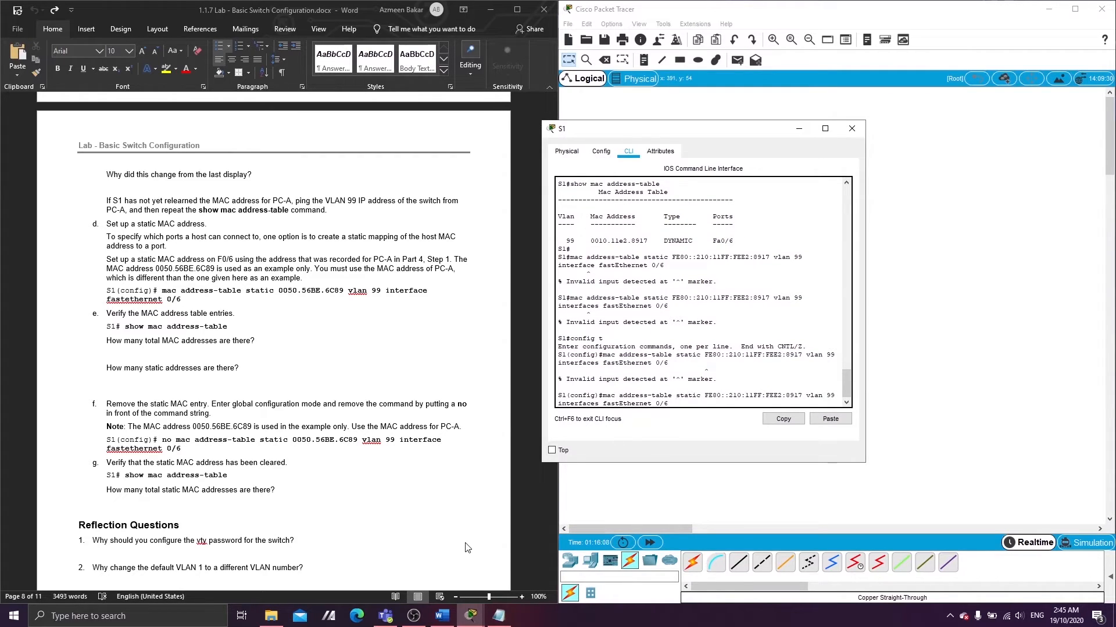
# Step: Copy PC-A's physical address 0010.11E2.8917 from its ipconfig output
pyautogui.click(416, 617)
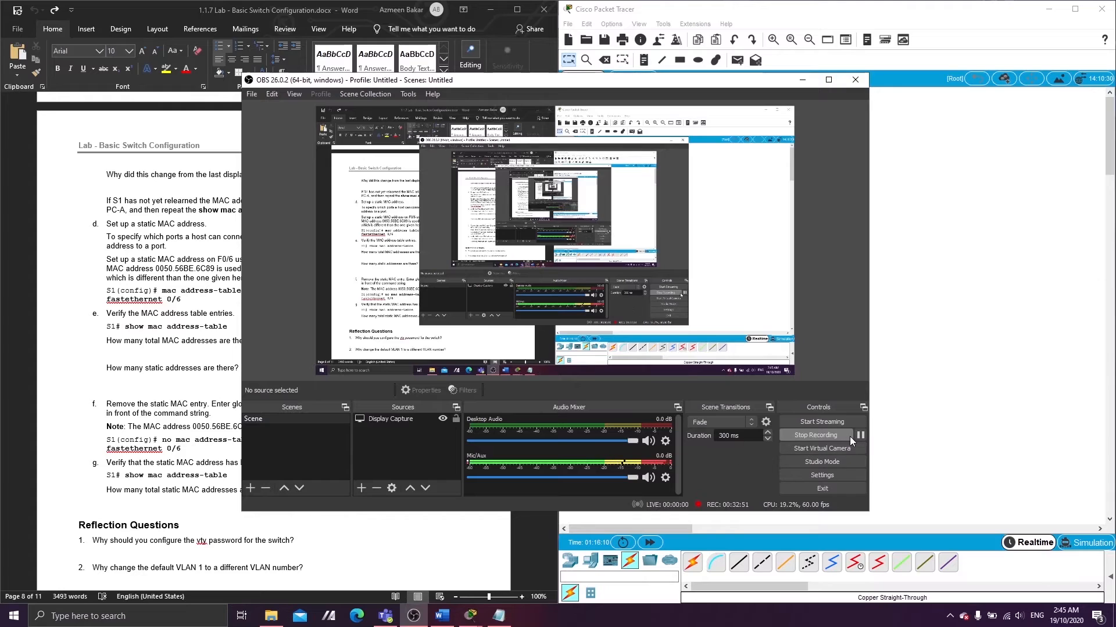
pyautogui.click(860, 436)
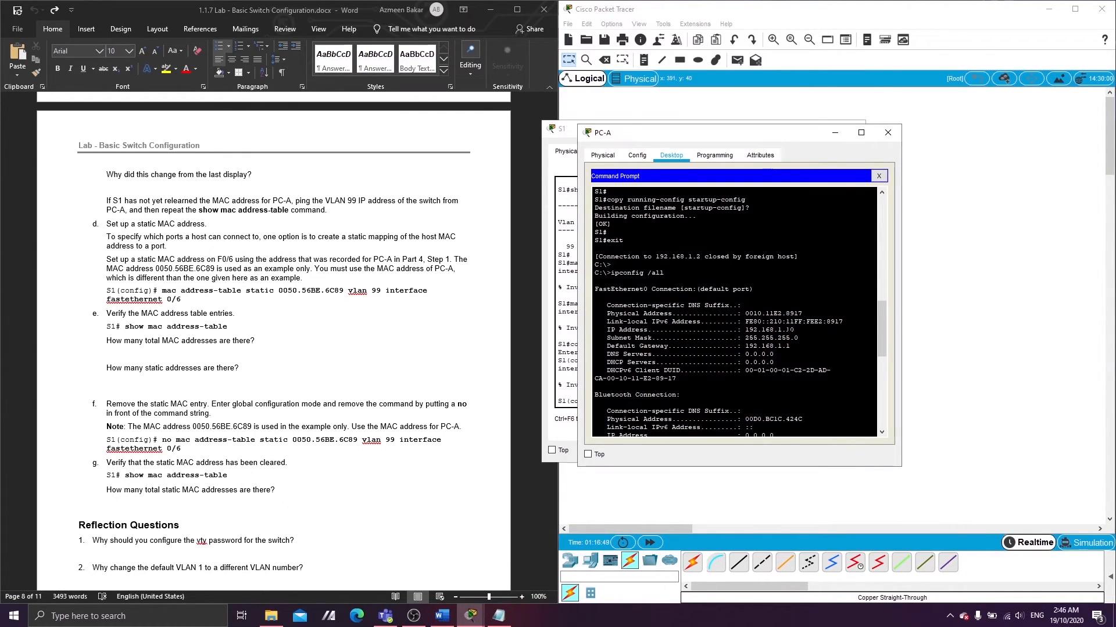
pyautogui.moveTo(802, 314); pyautogui.dragTo(745, 313)
pyautogui.rightClick(748, 321)
pyautogui.click(759, 324)
pyautogui.click(835, 132)
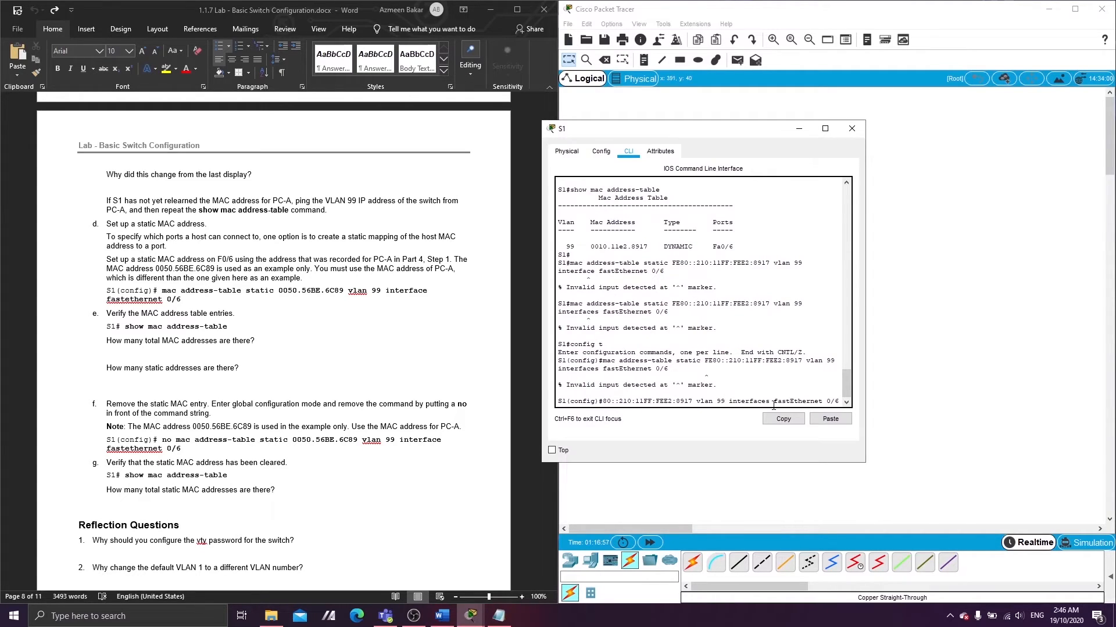
# Step: Retry the edited static entry twice, both rejected, then begin a new mac address-table static command
pyautogui.moveTo(692, 402); pyautogui.dragTo(815, 401)
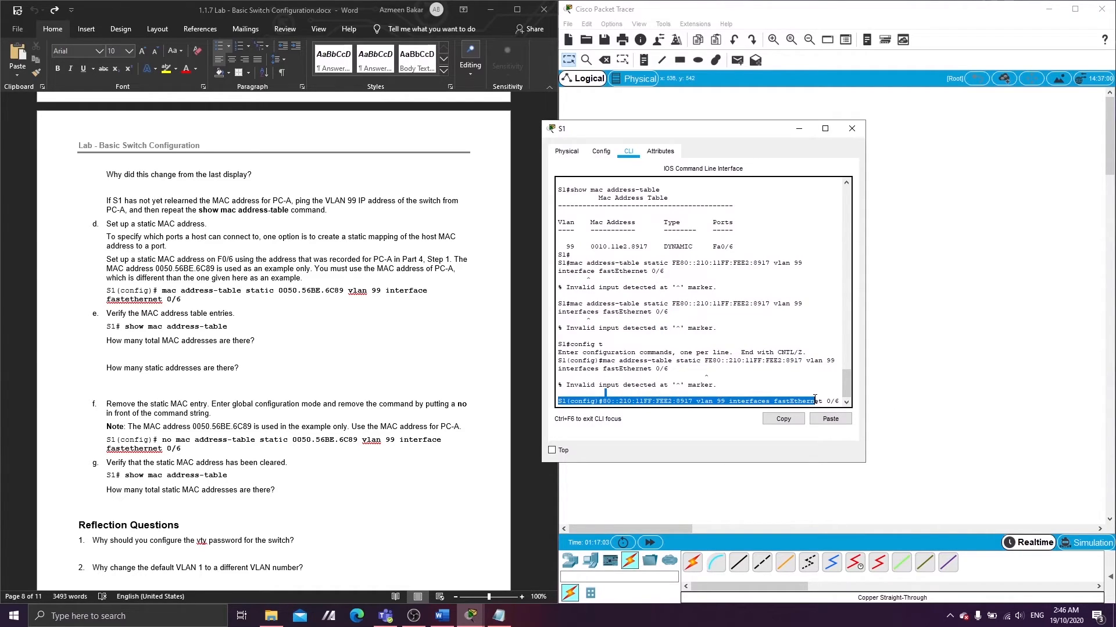
pyautogui.press('Return')
pyautogui.press('Up')
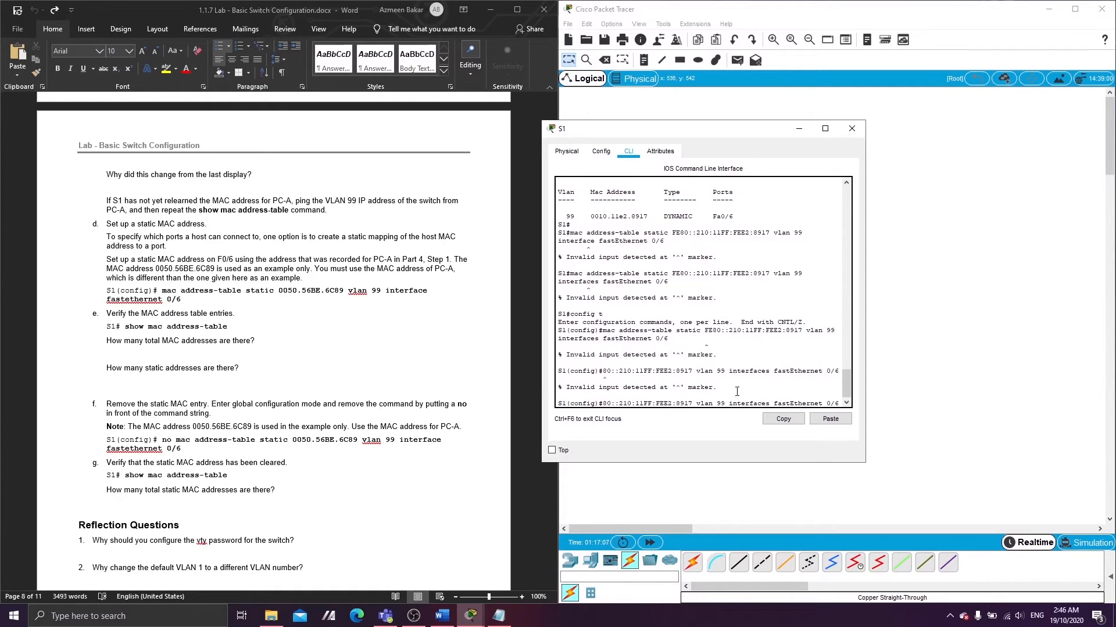
pyautogui.press('Return')
pyautogui.write('vl')
pyautogui.write('mac address')
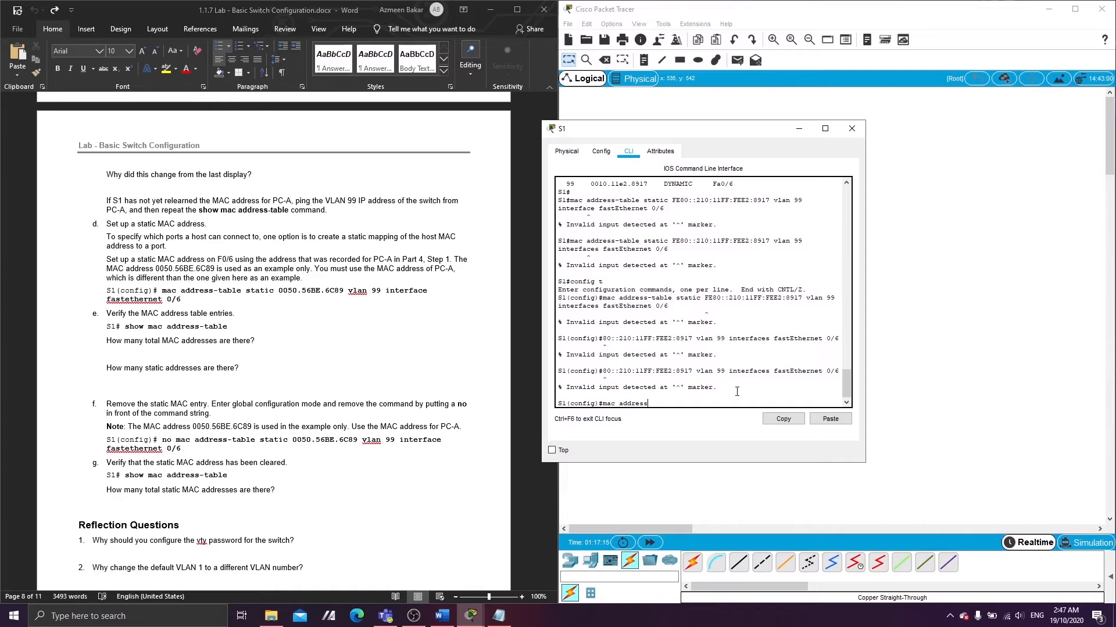
pyautogui.write('-table static')
# Step: Add static entry 0010.11E2.8917 on vlan 99 interface fastEthernet 0/6, correcting the 'faceEthernet' typo
pyautogui.click(827, 421)
pyautogui.write('vlan 99 interface faceEthernet')
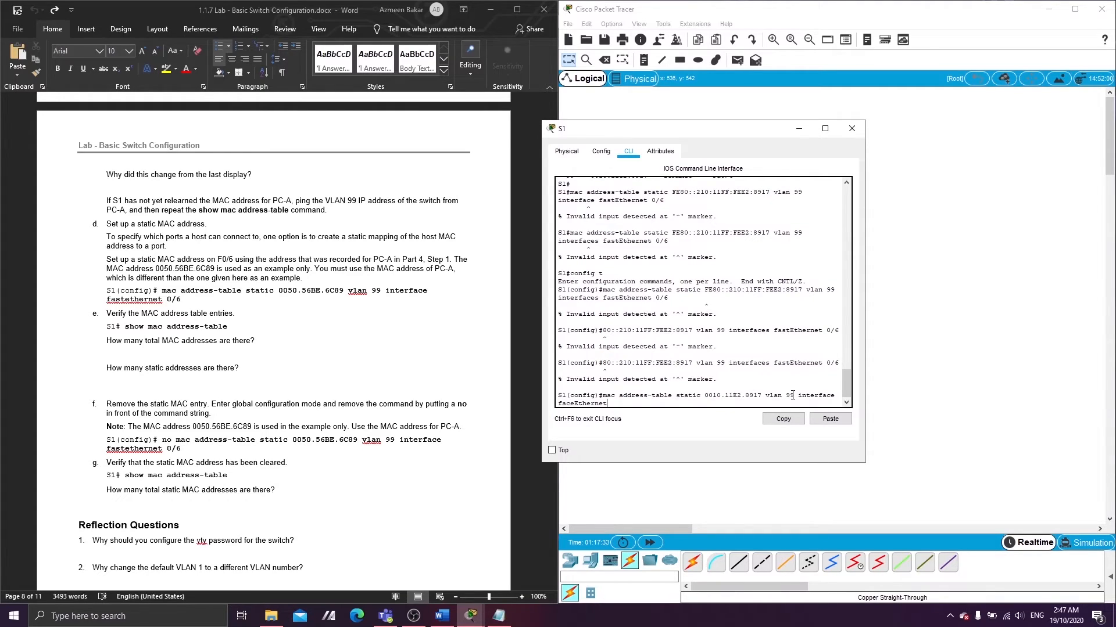
pyautogui.write(' 0/6')
pyautogui.press('Return')
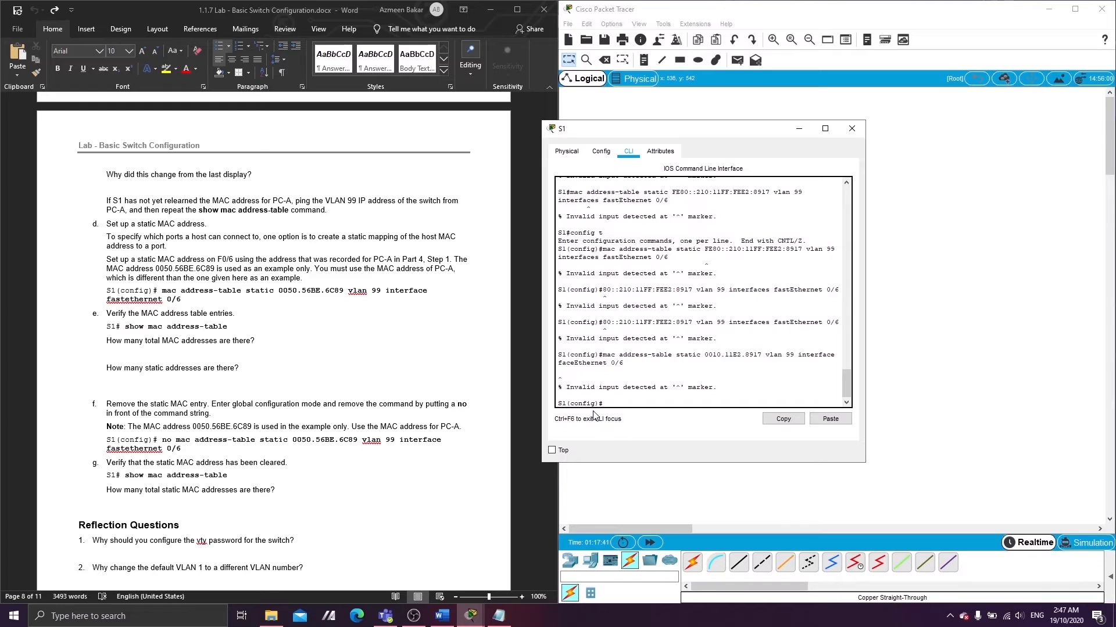
pyautogui.press('Up')
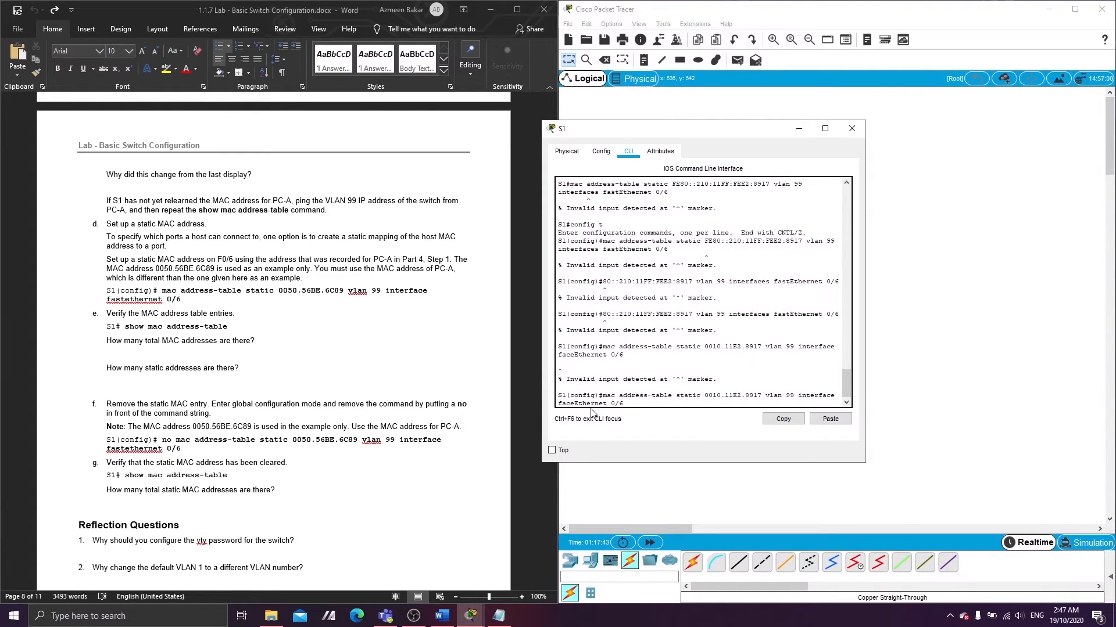
pyautogui.press('Left')
pyautogui.press('Left')
pyautogui.press('Left')
pyautogui.press('Left')
pyautogui.press('Left')
pyautogui.press('Left')
pyautogui.press('Left')
pyautogui.press('Left')
pyautogui.press('Left')
pyautogui.press('Left')
pyautogui.press('Left')
pyautogui.press('Left')
pyautogui.press('Left')
pyautogui.press('BackSpace')
pyautogui.press('Delete')
pyautogui.write('st')
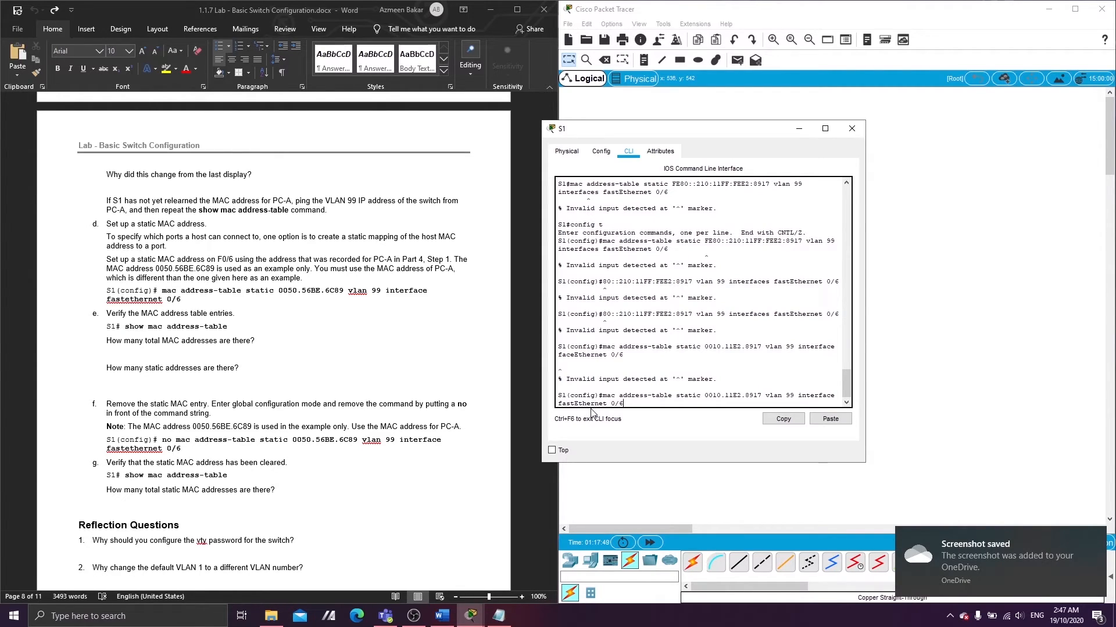
pyautogui.press('Return')
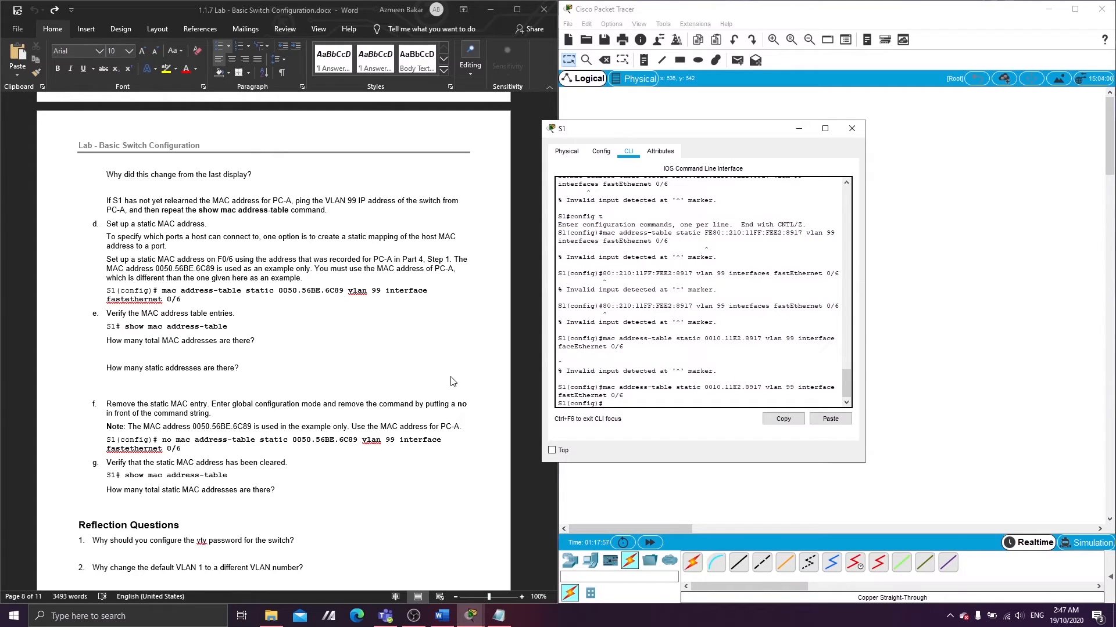
# Step: Exit configuration mode and show the MAC table listing 0010.11e2.8917 as STATIC on Fa0/6
pyautogui.hotkey('ctrl', 'z')
pyautogui.press('Return')
pyautogui.write('show mac address')
pyautogui.press('Return')
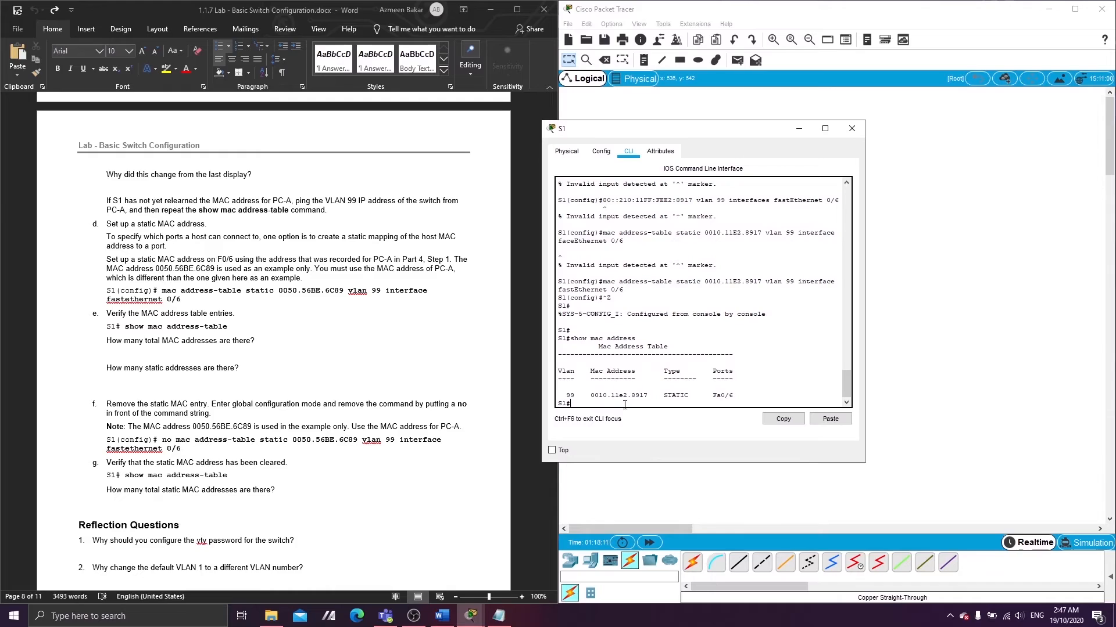
pyautogui.press('Return')
pyautogui.write('config')
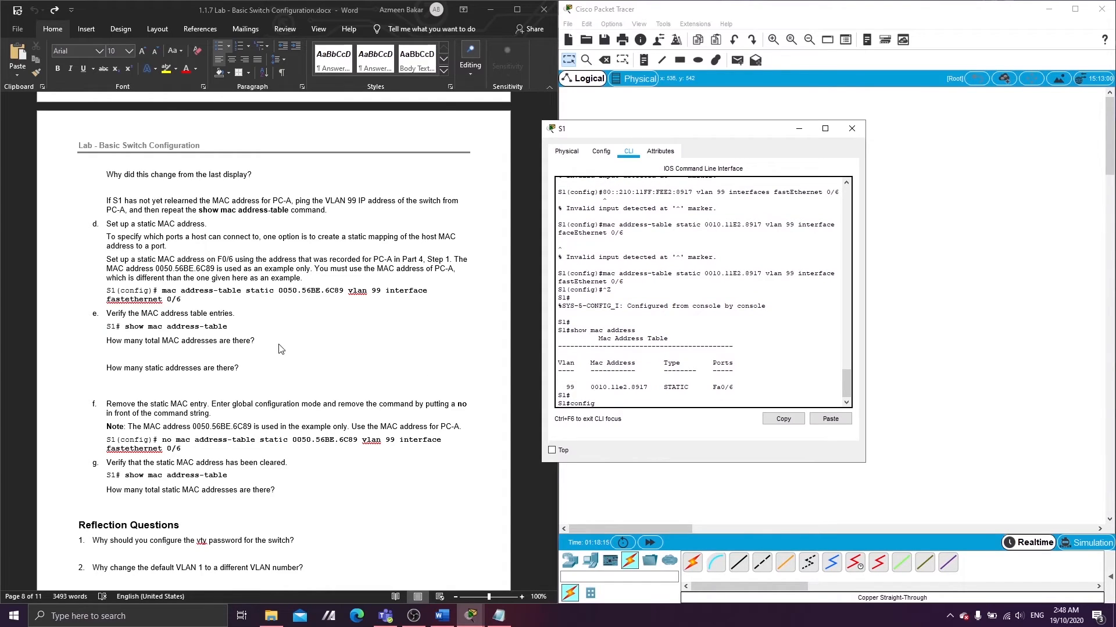
# Step: Enter global configuration mode and attempt a bare 'no mac address-table' command
pyautogui.scroll(-3, 216, 351)
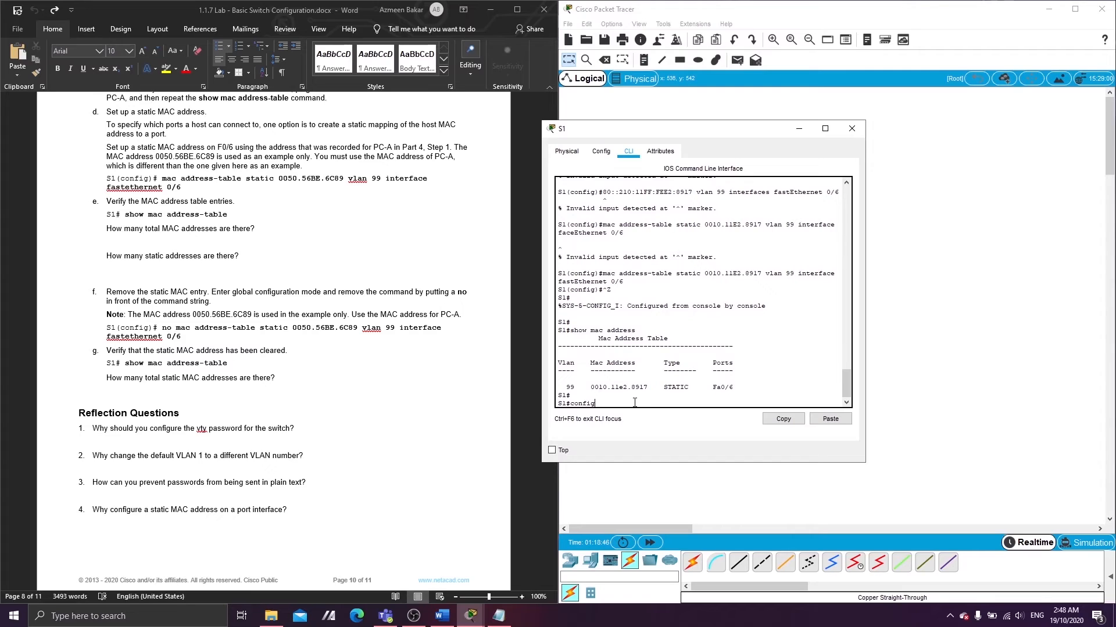
pyautogui.write('t')
pyautogui.press('Return')
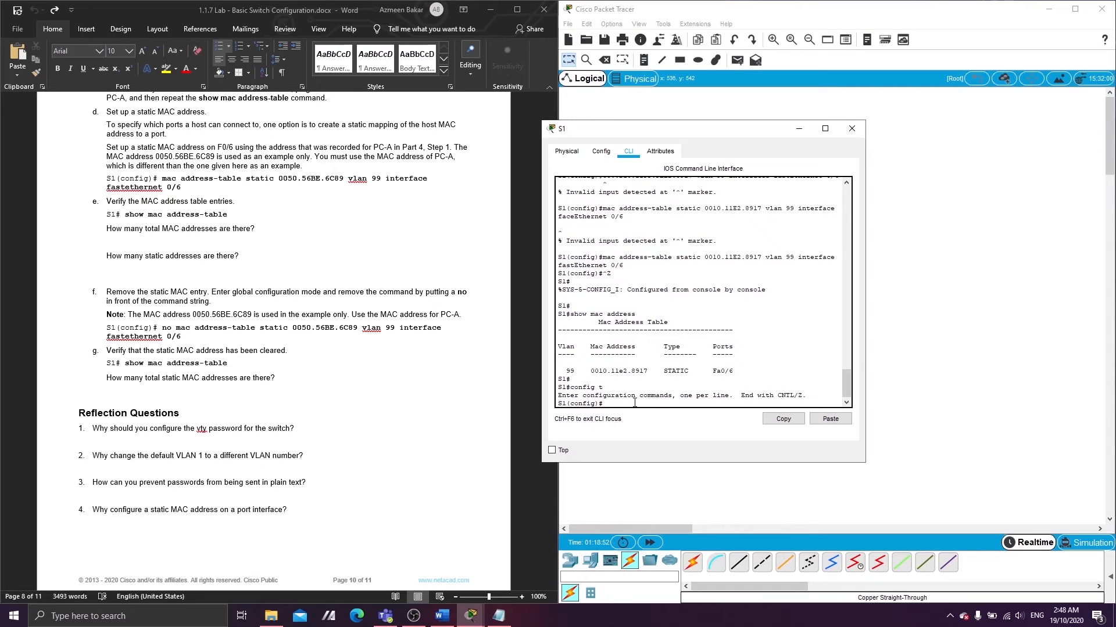
pyautogui.write('no mac address-table')
pyautogui.press('Return')
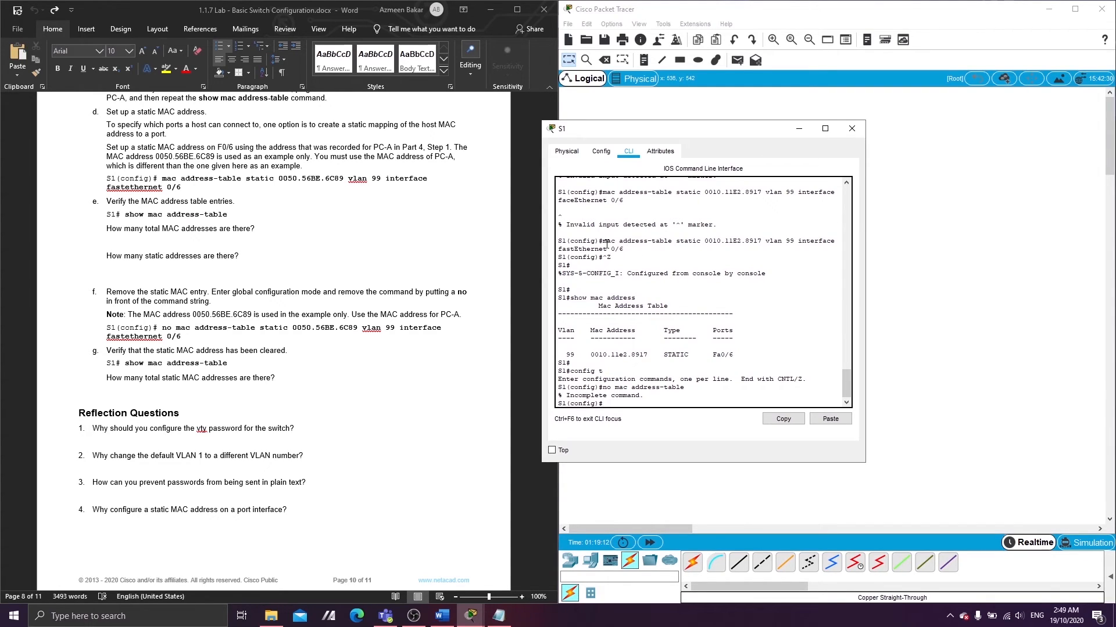
# Step: Delete the static 0010.11E2.8917 Fa0/6 entry by rerunning the copied static command prefixed with 'no'
pyautogui.moveTo(623, 248); pyautogui.dragTo(602, 241)
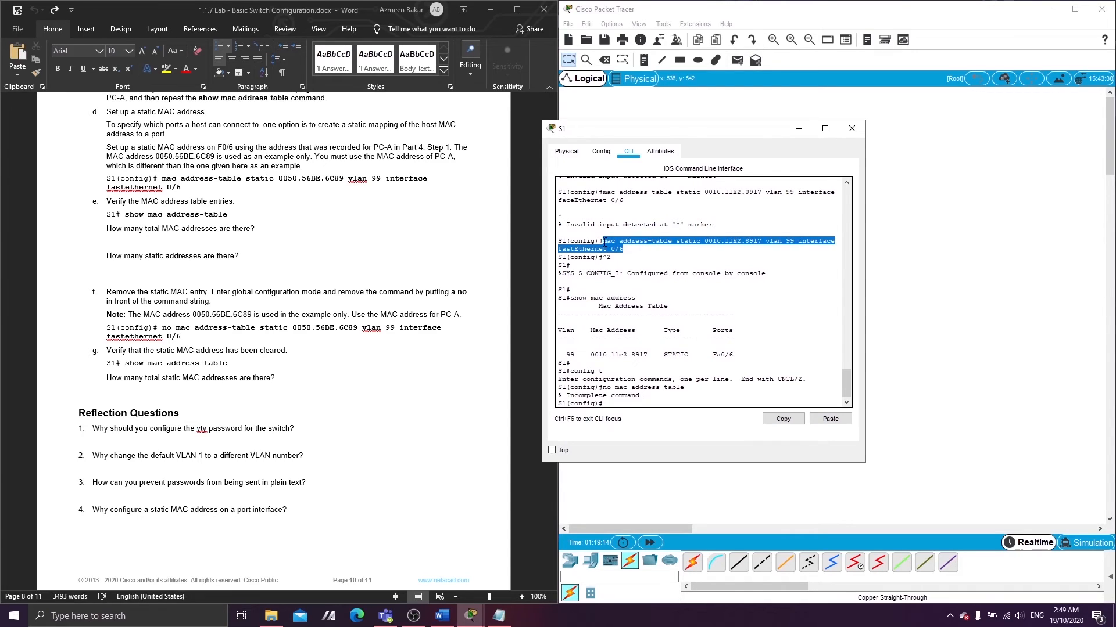
pyautogui.click(783, 419)
pyautogui.click(744, 403)
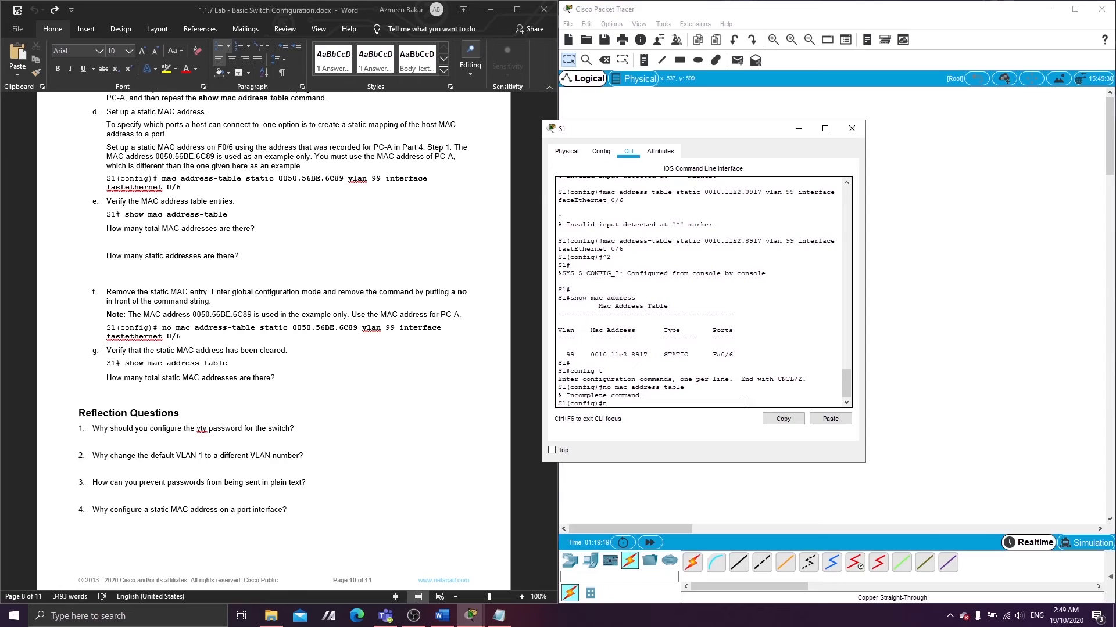
pyautogui.write('no')
pyautogui.click(821, 419)
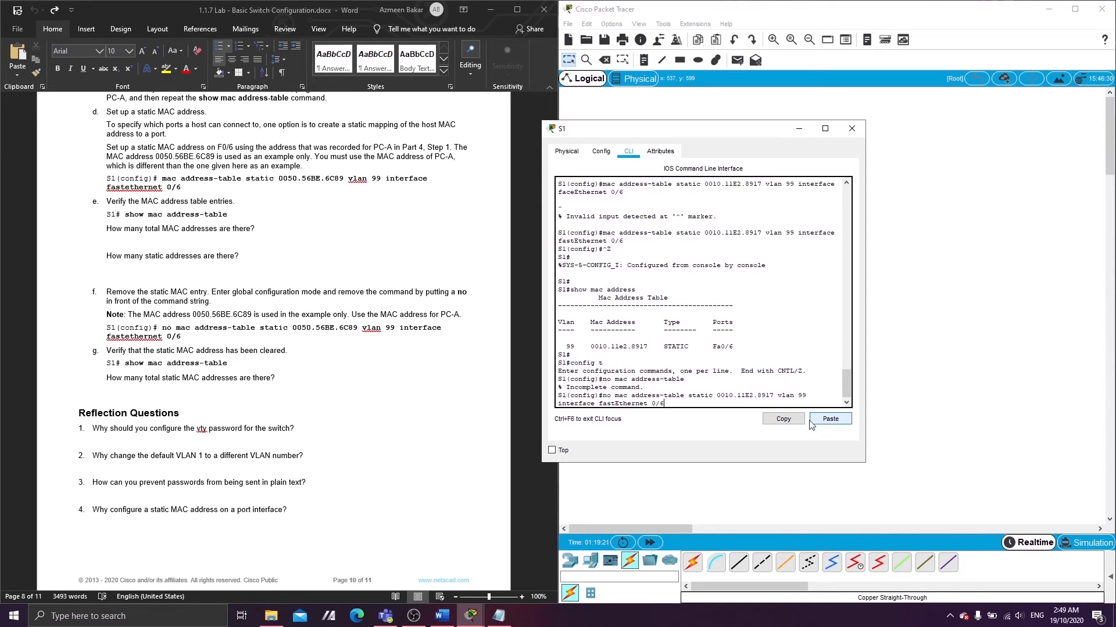
pyautogui.click(749, 407)
pyautogui.press('Return')
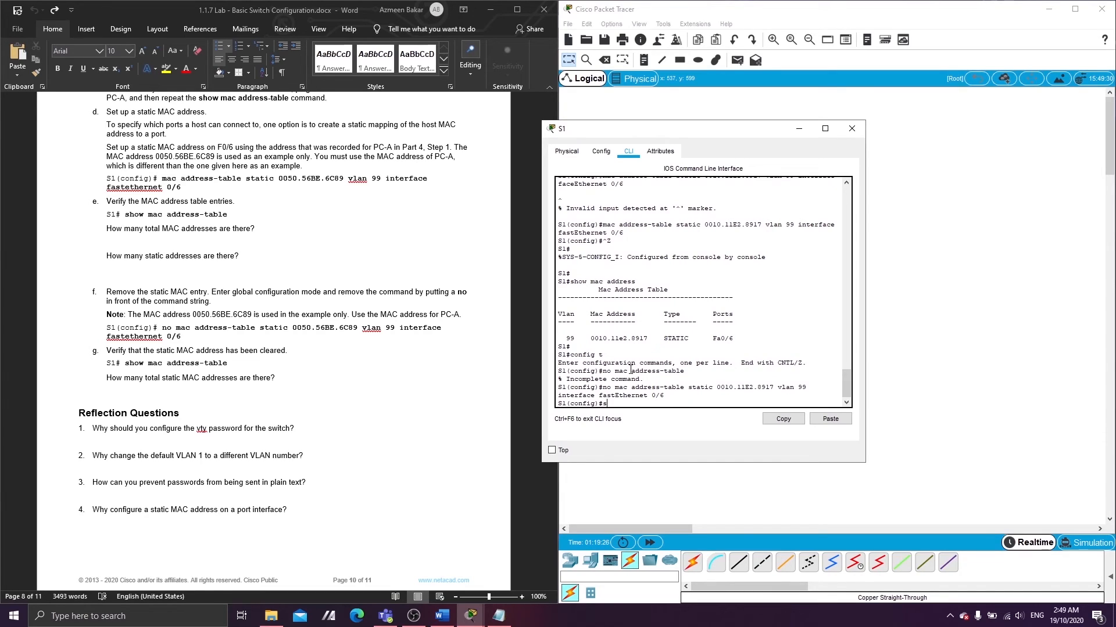
# Step: Exit configuration mode with Ctrl+Z and display the MAC address table via show mac address-table
pyautogui.hotkey('ctrl', 'z')
pyautogui.press('Return')
pyautogui.write('show m')
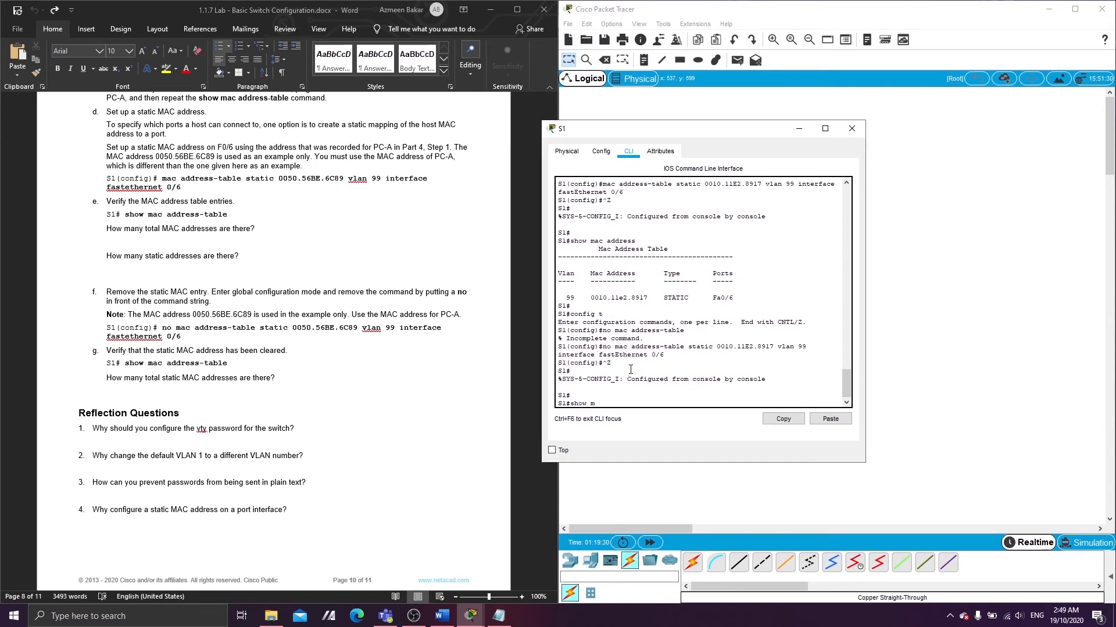
pyautogui.write('ac address-table')
pyautogui.press('Return')
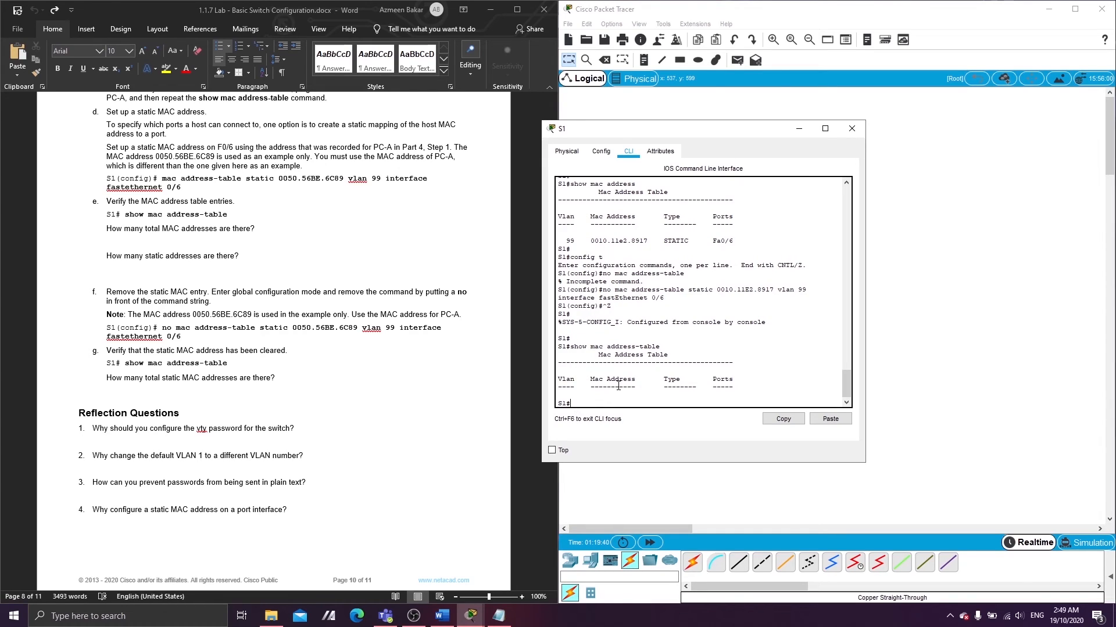
pyautogui.press('Return')
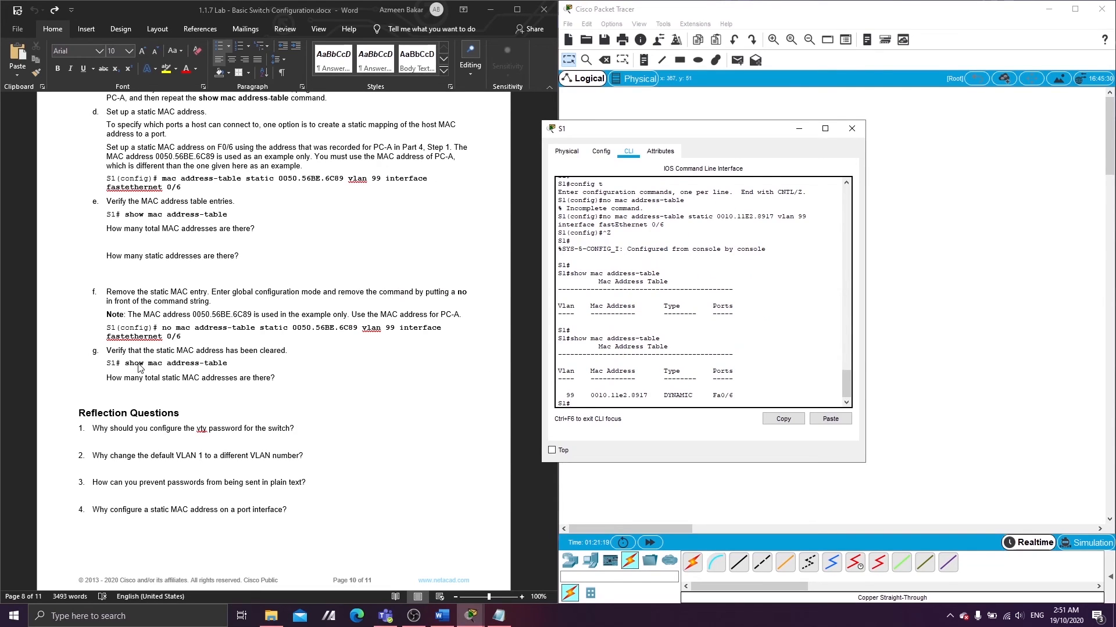
# Step: Rerun show mac address-table to confirm 0010.11e2.8917 is now DYNAMIC on Fa0/6, VLAN 99
pyautogui.click(139, 364)
pyautogui.click(609, 405)
pyautogui.press('Up')
pyautogui.press('Return')
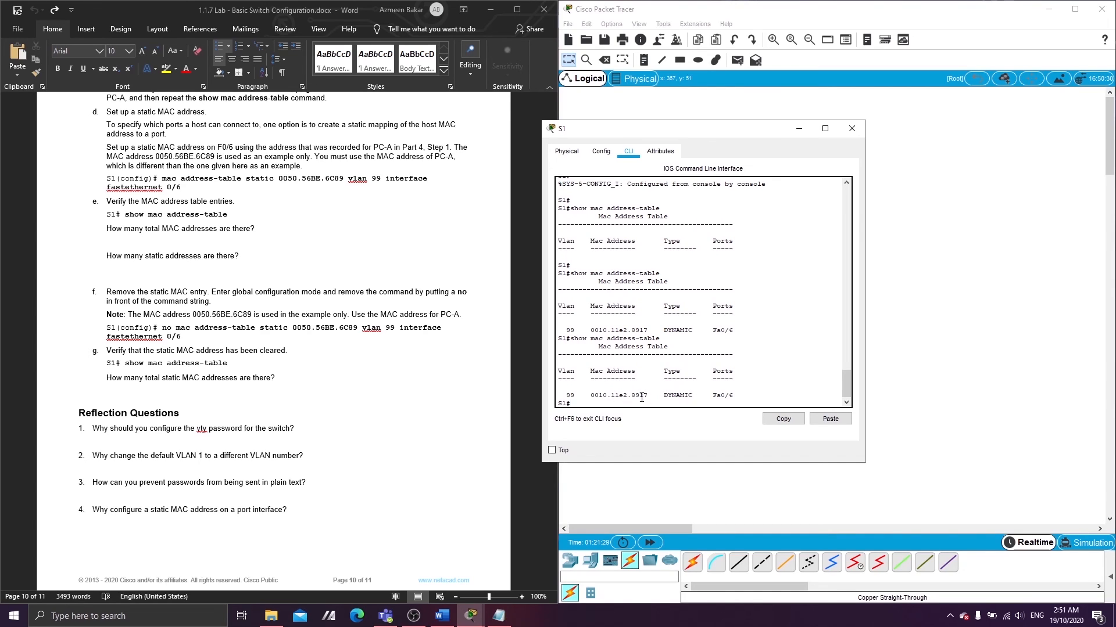
pyautogui.scroll(-1, 285, 372)
pyautogui.scroll(4, 285, 372)
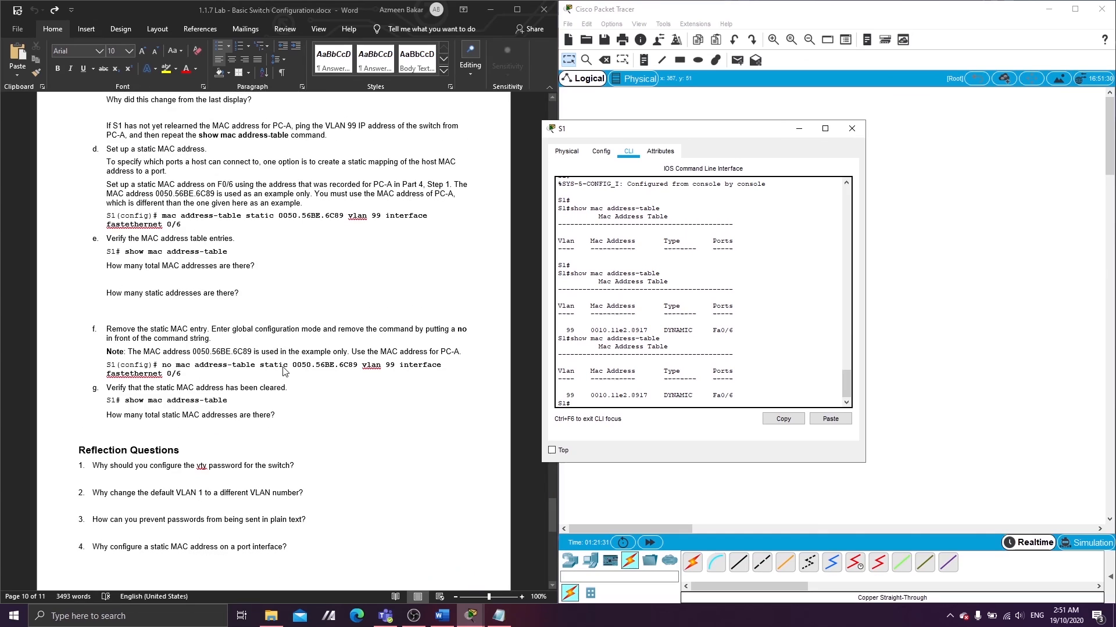
pyautogui.scroll(-2, 285, 372)
pyautogui.scroll(-3, 285, 372)
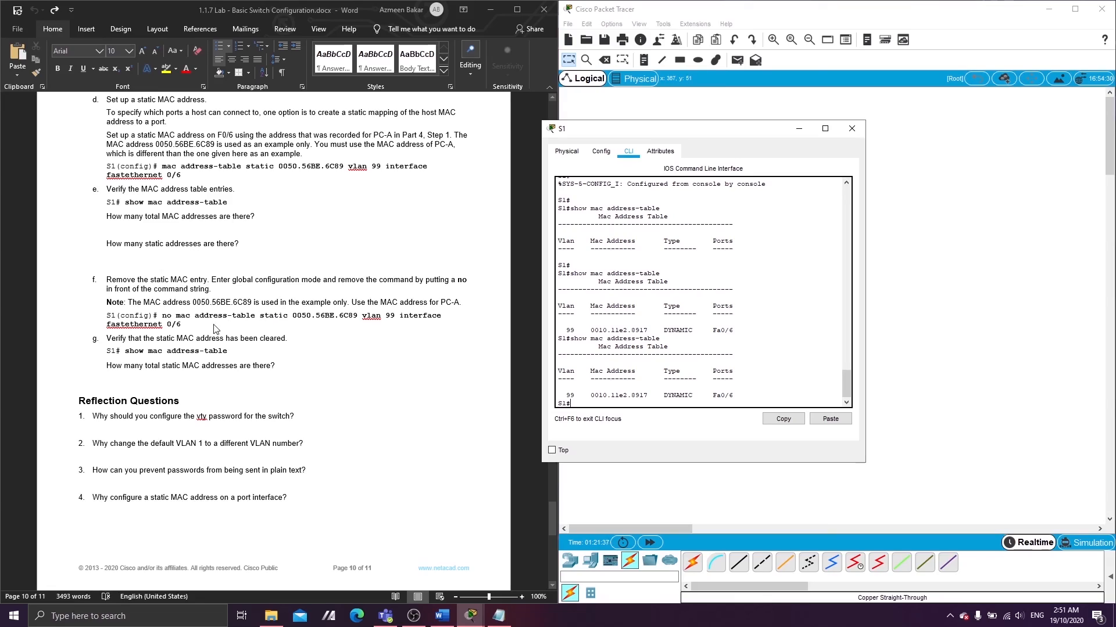
pyautogui.scroll(15, 214, 328)
pyautogui.scroll(20, 214, 328)
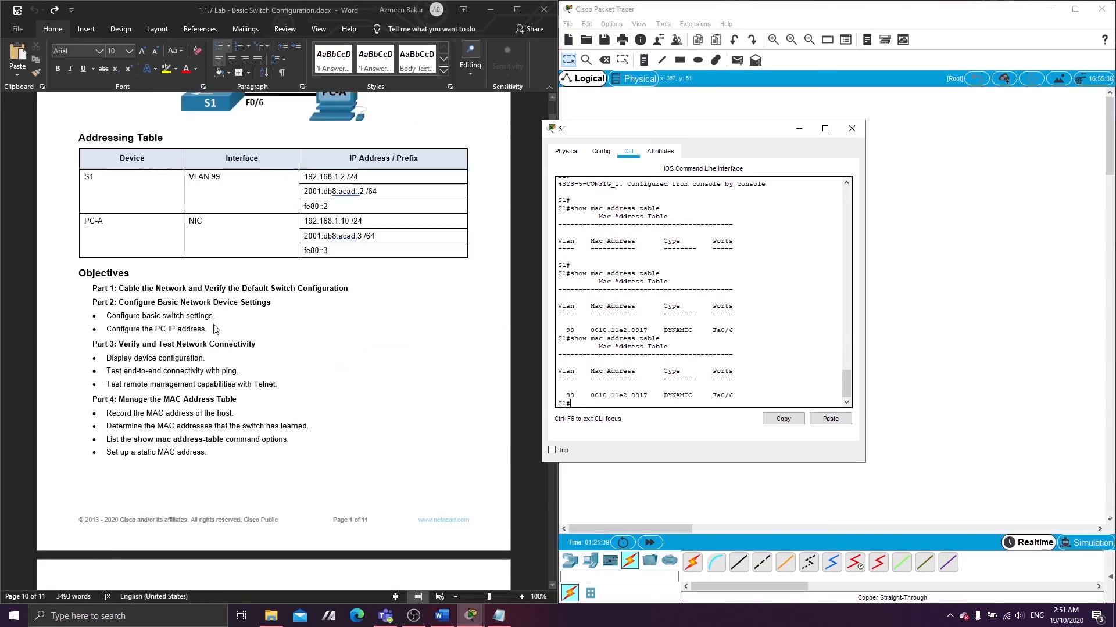
# Step: Close S1's device window and select S1 and PC-A together in the topology
pyautogui.click(799, 129)
pyautogui.click(681, 324)
pyautogui.moveTo(655, 256); pyautogui.dragTo(773, 395)
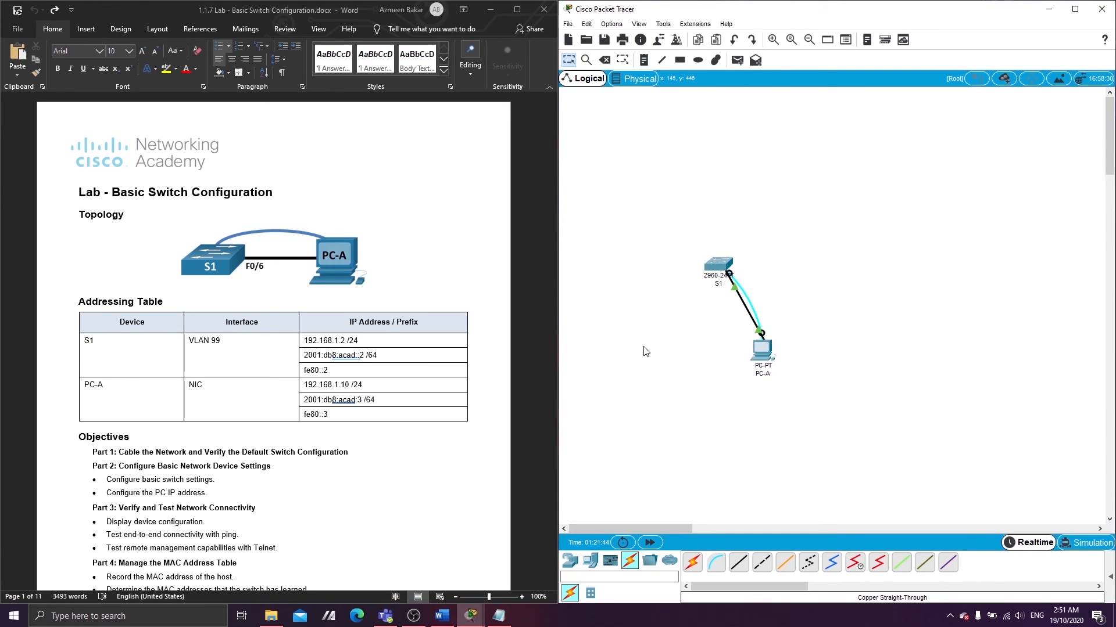